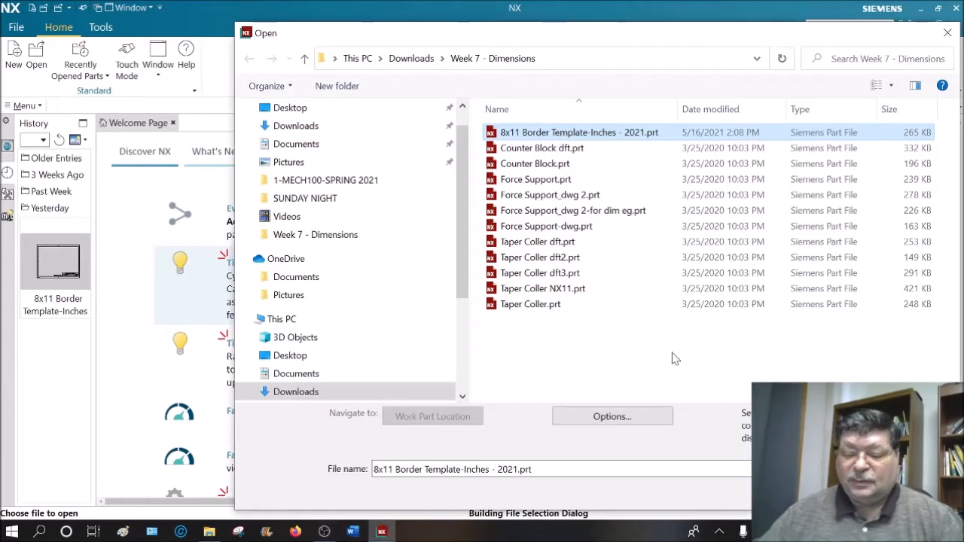
Open 8x11 Border Template-Inches - 2021.prt and place a Top base view of Counter Block.prt in the left half of the sheet.
{"action": "key", "text": "Return"}
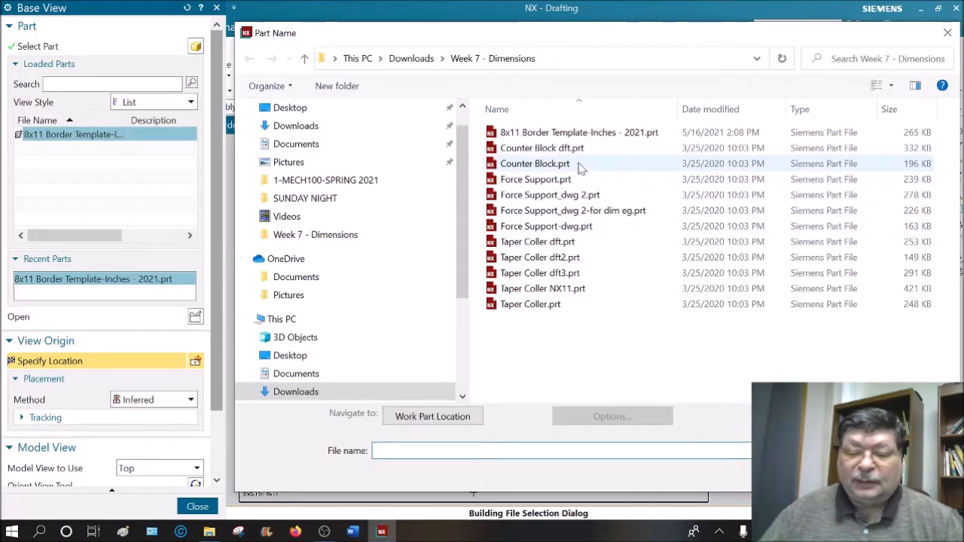
{"action": "left_click", "coordinate": [581, 169]}
{"action": "left_click", "coordinate": [833, 475]}
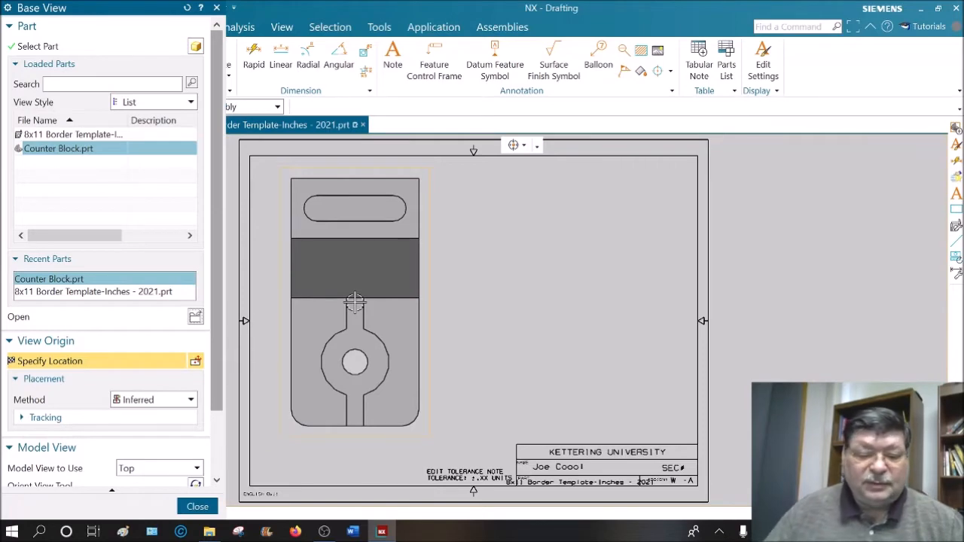
{"action": "left_click", "coordinate": [354, 302]}
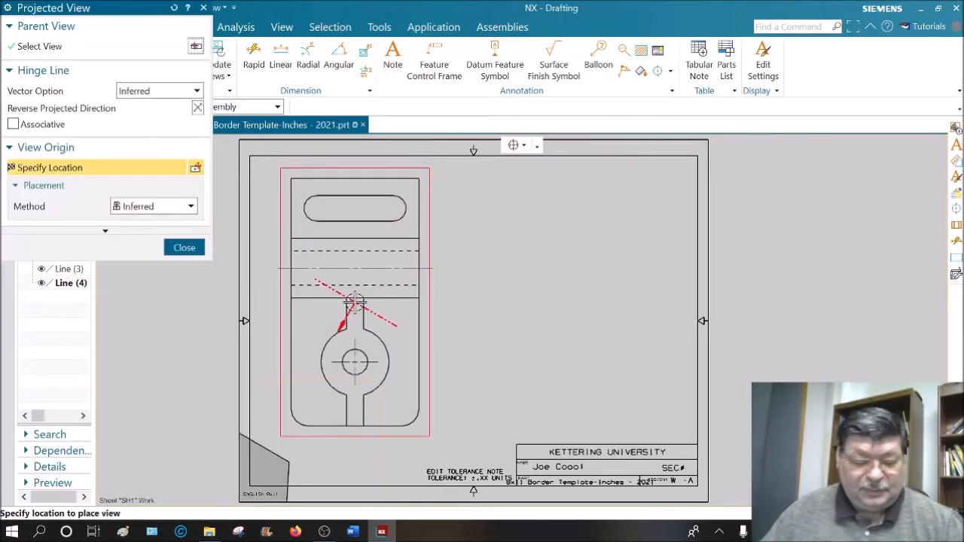
{"action": "key", "text": "Escape"}
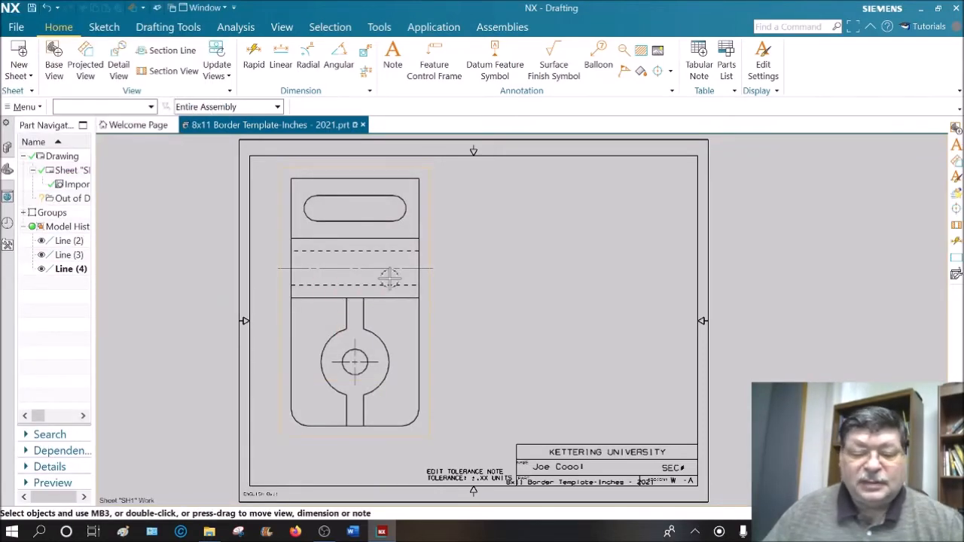
Rotate the top view of the block by setting its view angle to -90°.
{"action": "double_click", "coordinate": [432, 234]}
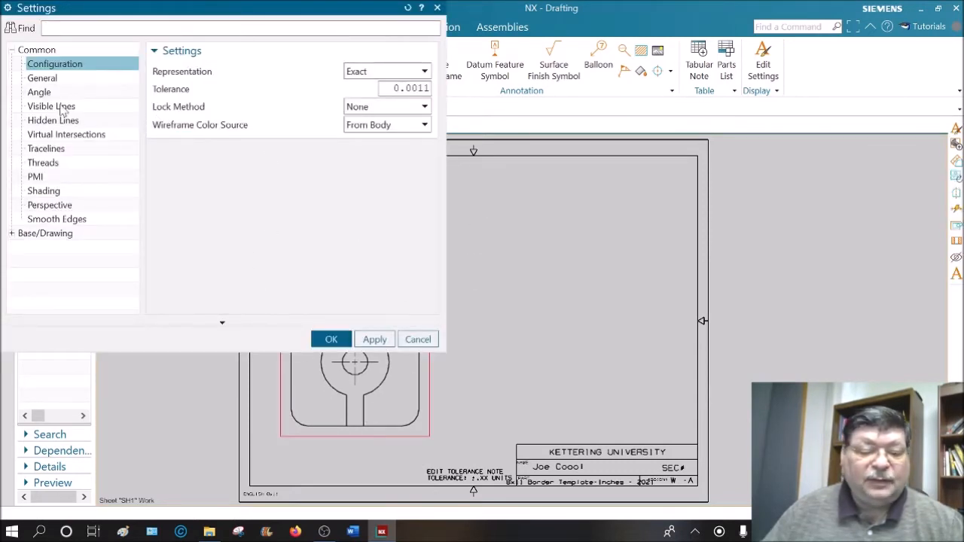
{"action": "left_click", "coordinate": [41, 92]}
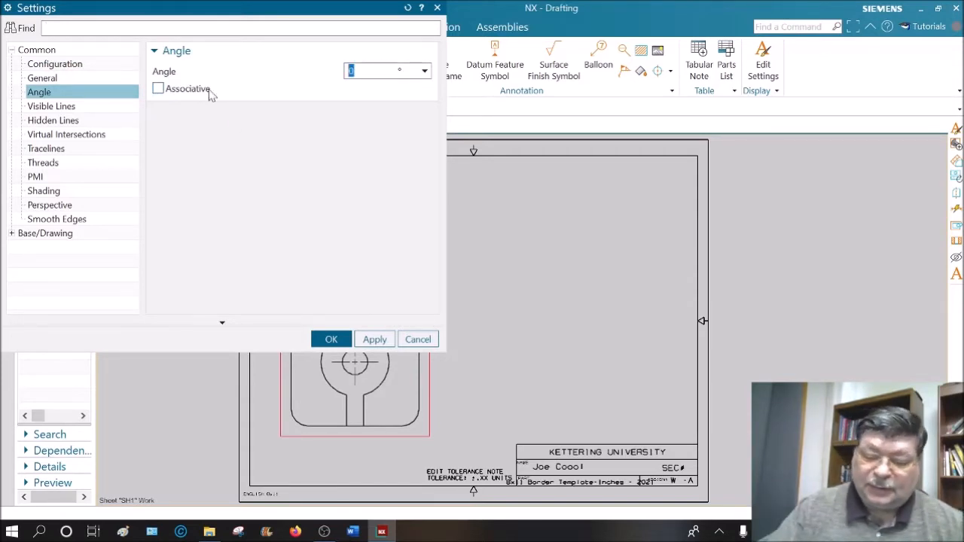
{"action": "type", "text": "-90"}
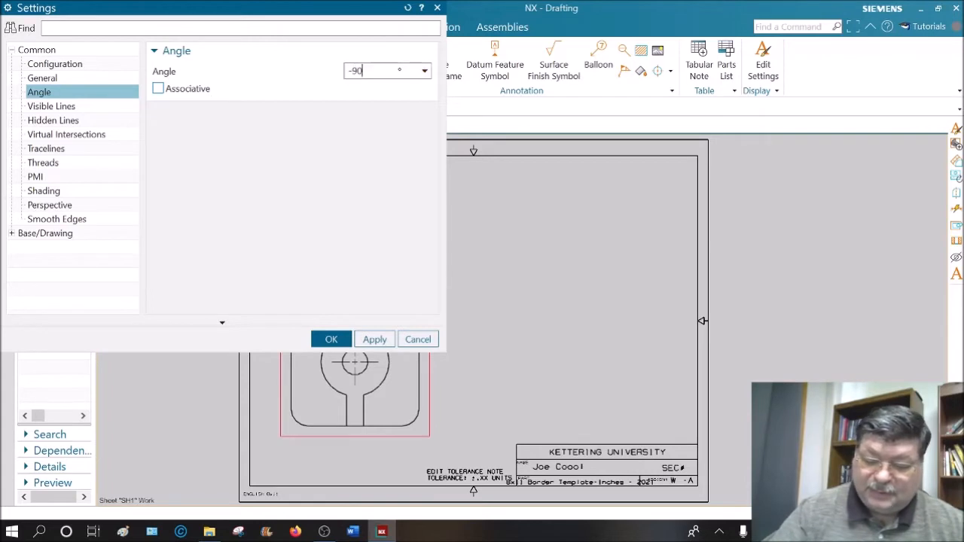
{"action": "key", "text": "Return"}
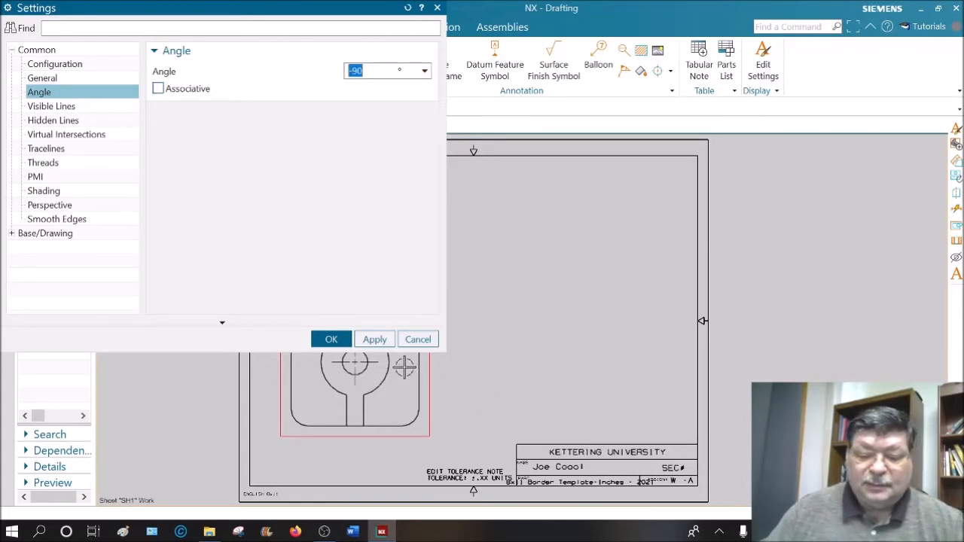
{"action": "left_click", "coordinate": [376, 340]}
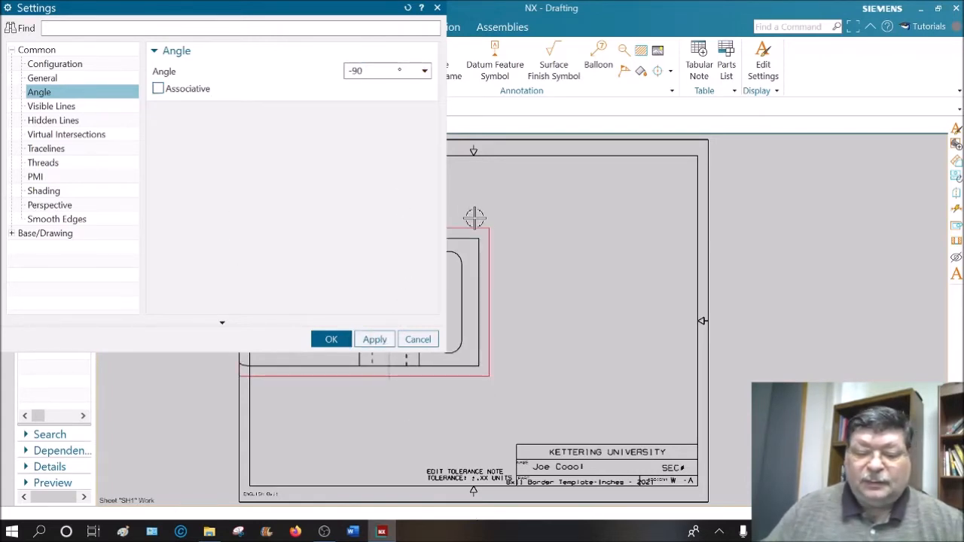
Set the rotated top view's scale to 1:2.
{"action": "mouse_move", "coordinate": [301, 12]}
{"action": "left_mouse_down"}
{"action": "mouse_move", "coordinate": [852, 167]}
{"action": "mouse_move", "coordinate": [861, 147]}
{"action": "left_mouse_up"}
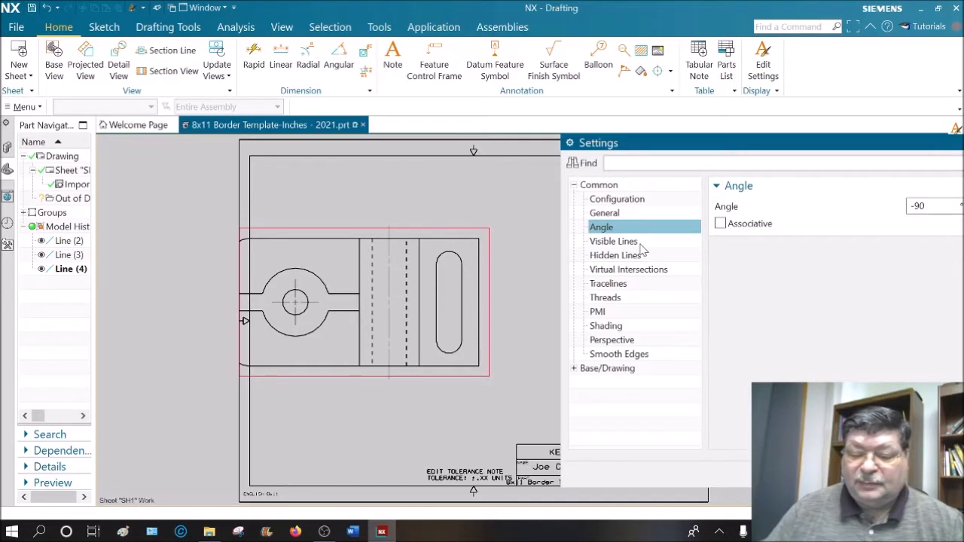
{"action": "left_click", "coordinate": [616, 214]}
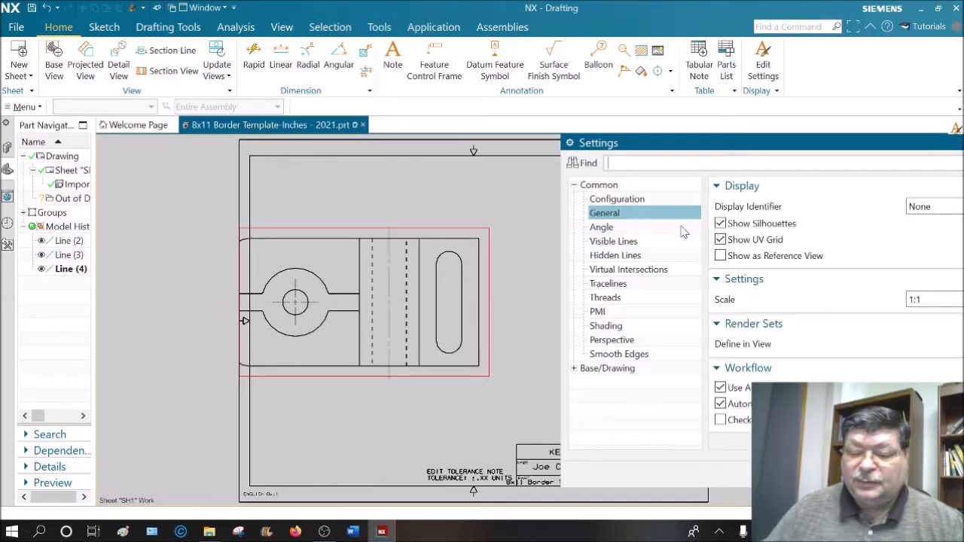
{"action": "left_click", "coordinate": [927, 301]}
{"action": "left_click", "coordinate": [912, 370]}
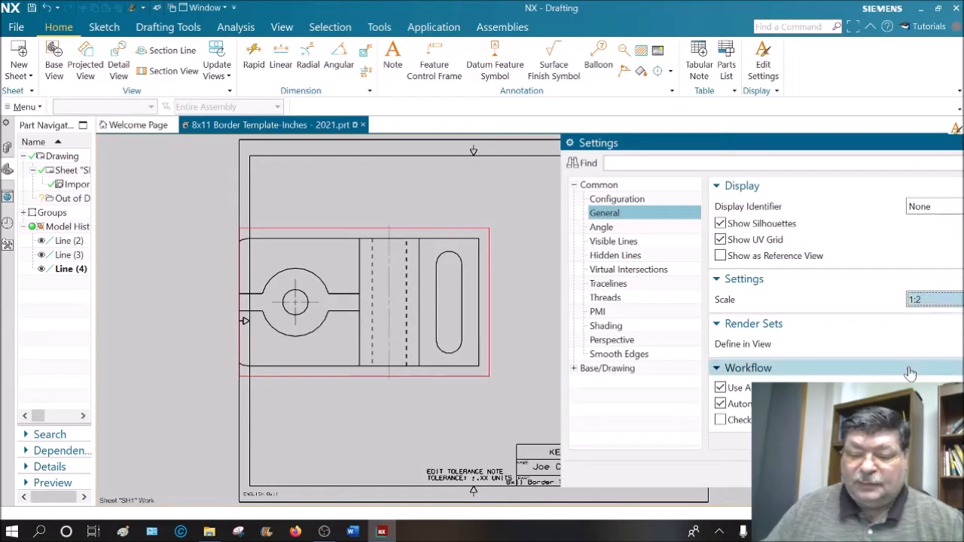
{"action": "key", "text": "Return"}
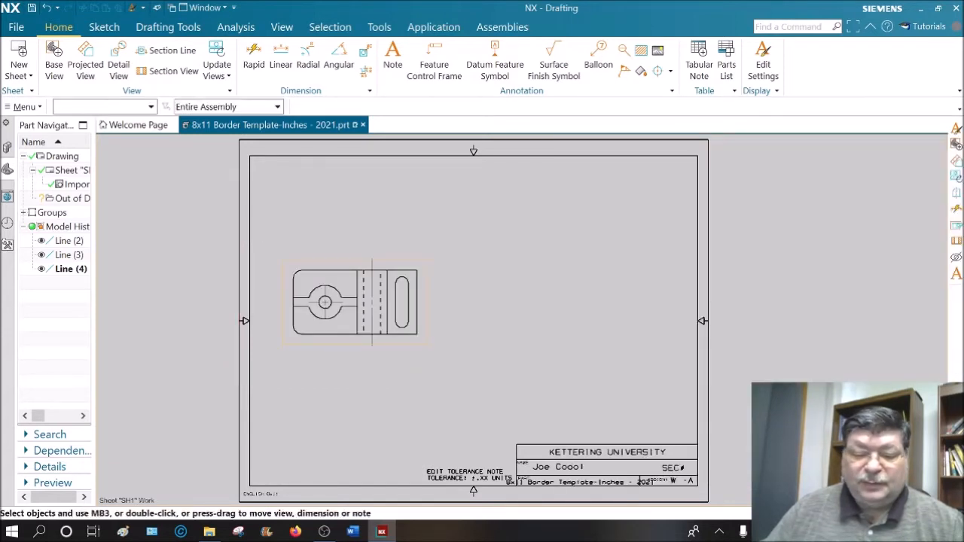
Rescale the top view with a custom ratio whose first value is 1 and place it near the sheet's upper-left corner.
{"action": "double_click", "coordinate": [398, 260]}
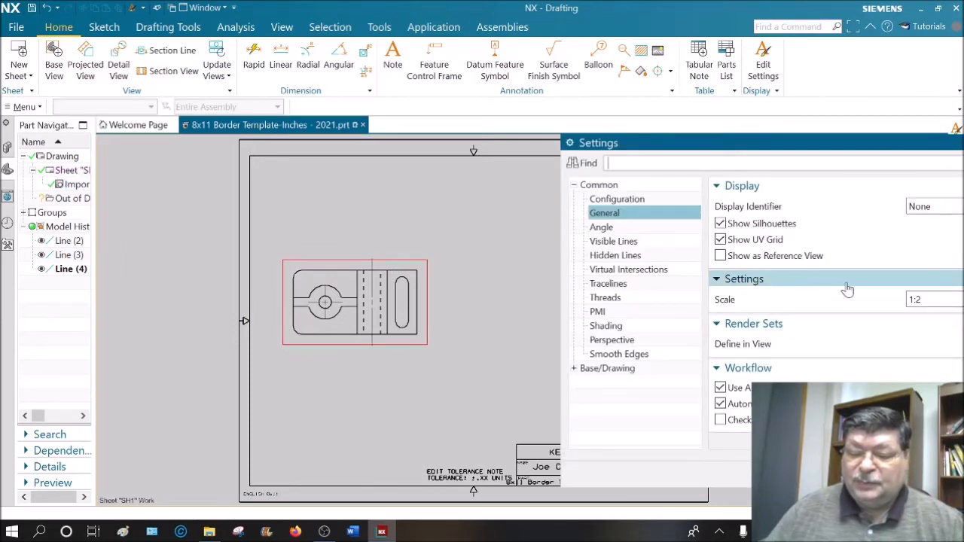
{"action": "left_click", "coordinate": [935, 301]}
{"action": "left_click", "coordinate": [703, 148]}
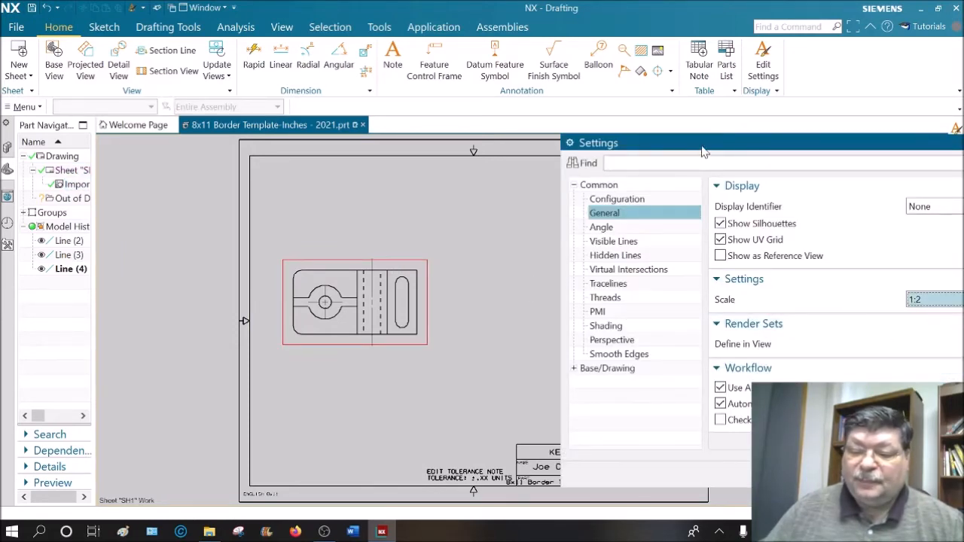
{"action": "left_click_drag", "start_coordinate": [693, 148], "coordinate": [599, 131]}
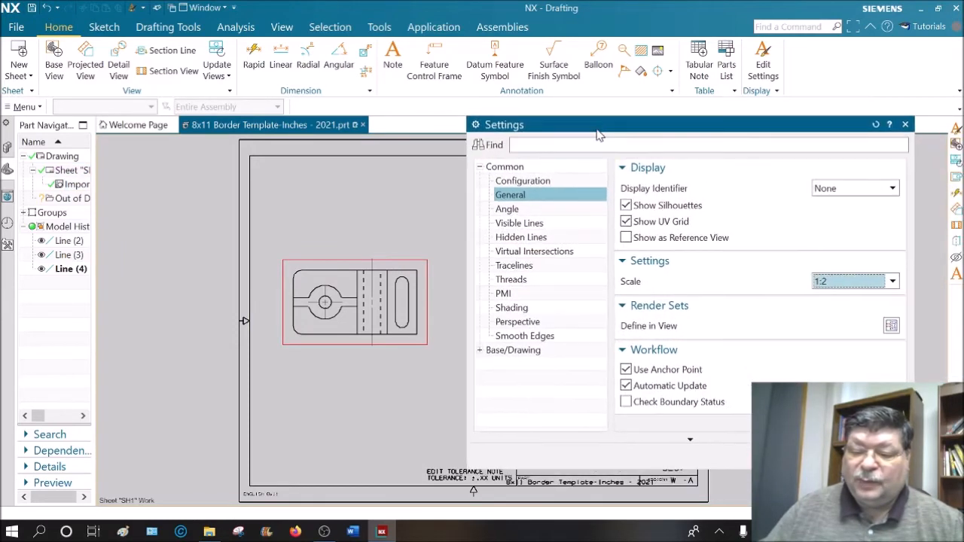
{"action": "left_click", "coordinate": [892, 283]}
{"action": "left_click", "coordinate": [822, 392]}
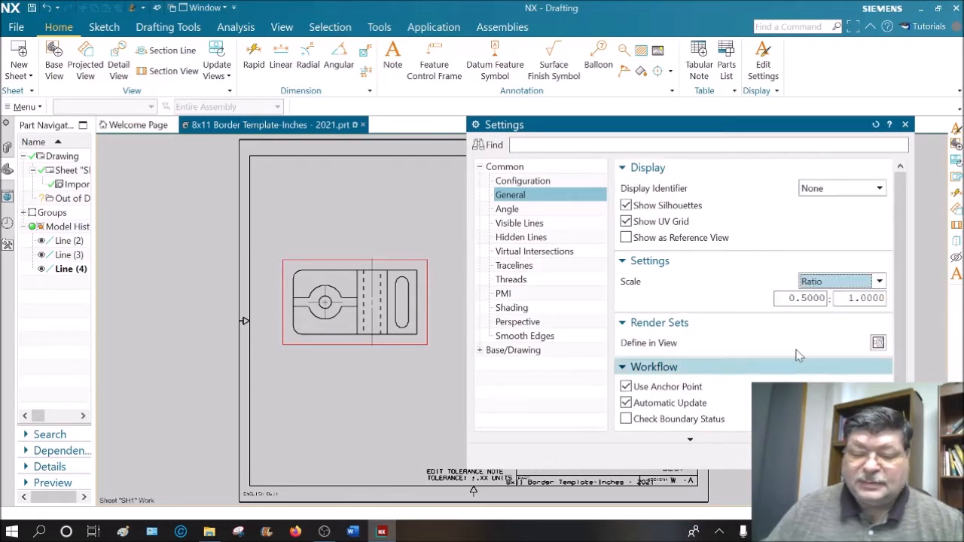
{"action": "left_click_drag", "start_coordinate": [801, 298], "coordinate": [678, 322]}
{"action": "type", "text": "1"}
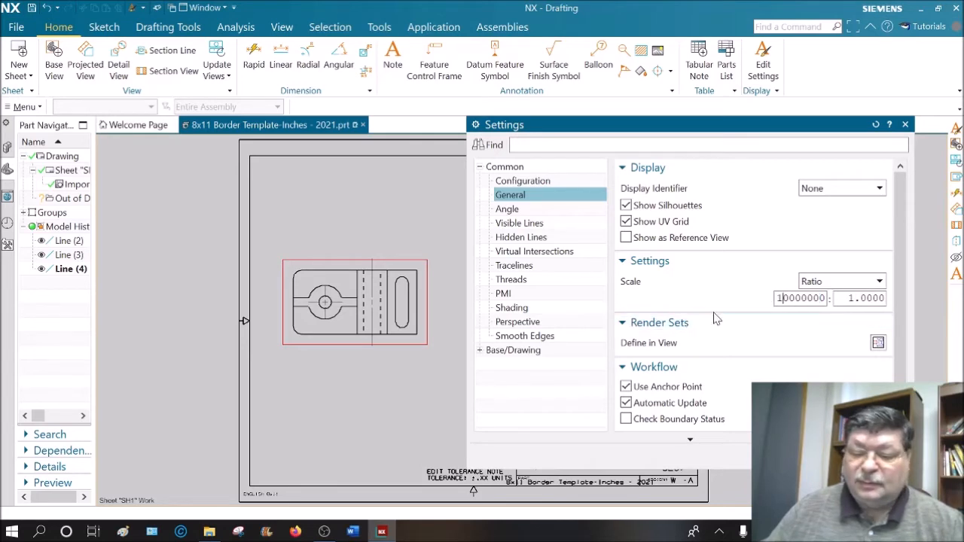
{"action": "type", "text": "."}
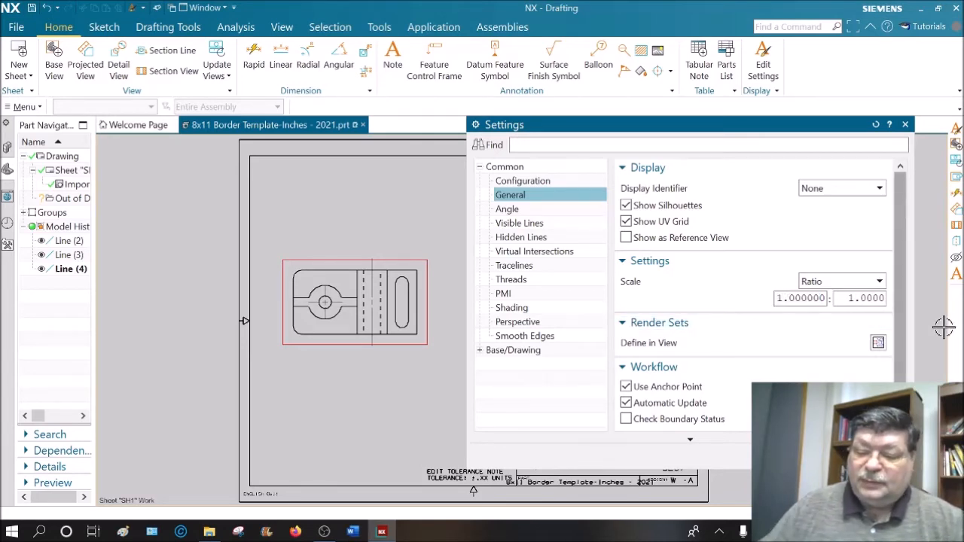
{"action": "key", "text": "Tab"}
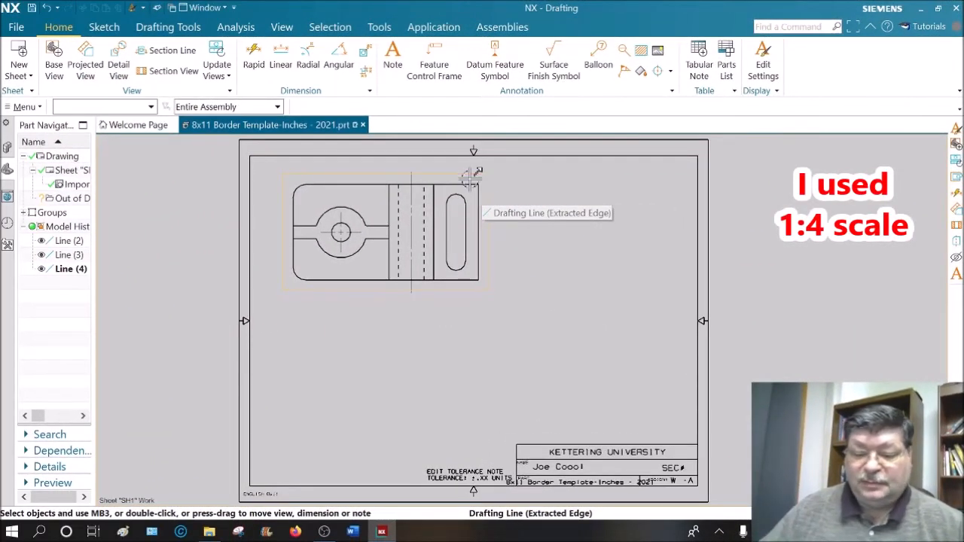
Add a shaded isometric base view of Counter Block.prt in the upper-right corner of the sheet.
{"action": "mouse_move", "coordinate": [597, 216]}
{"action": "middle_mouse_down"}
{"action": "mouse_move", "coordinate": [510, 237]}
{"action": "mouse_move", "coordinate": [502, 225]}
{"action": "middle_mouse_up"}
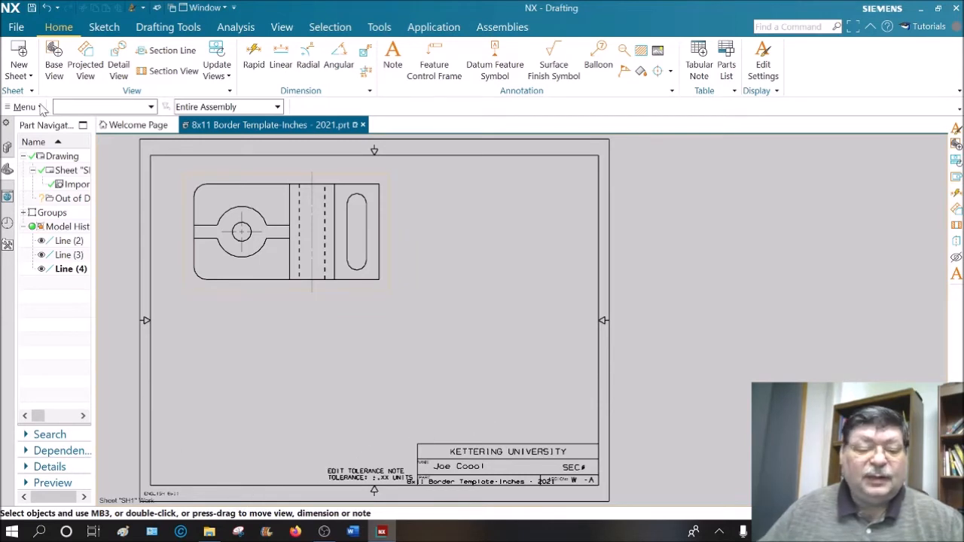
{"action": "left_click", "coordinate": [57, 65]}
{"action": "left_click", "coordinate": [641, 150]}
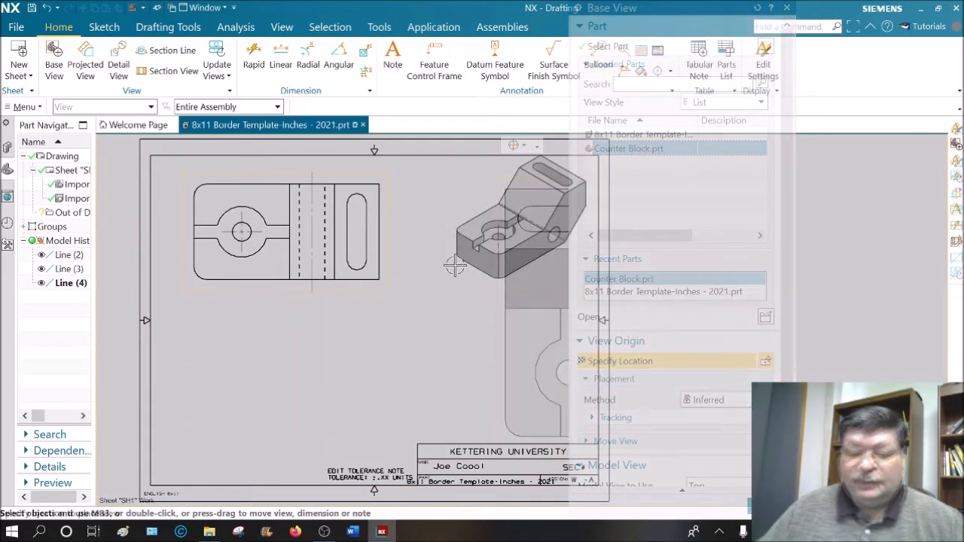
{"action": "left_click", "coordinate": [454, 265]}
{"action": "left_click_drag", "start_coordinate": [558, 181], "coordinate": [603, 153]}
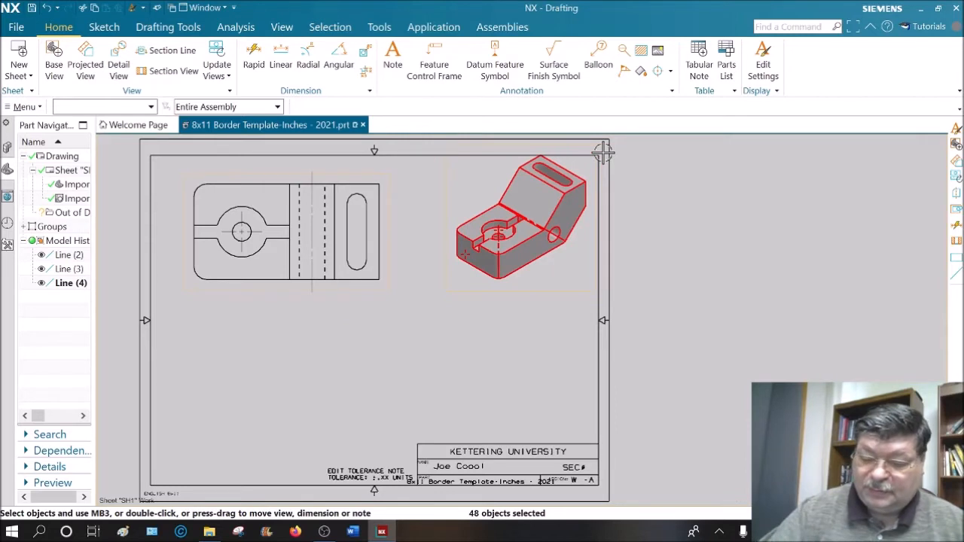
{"action": "key", "text": "Escape"}
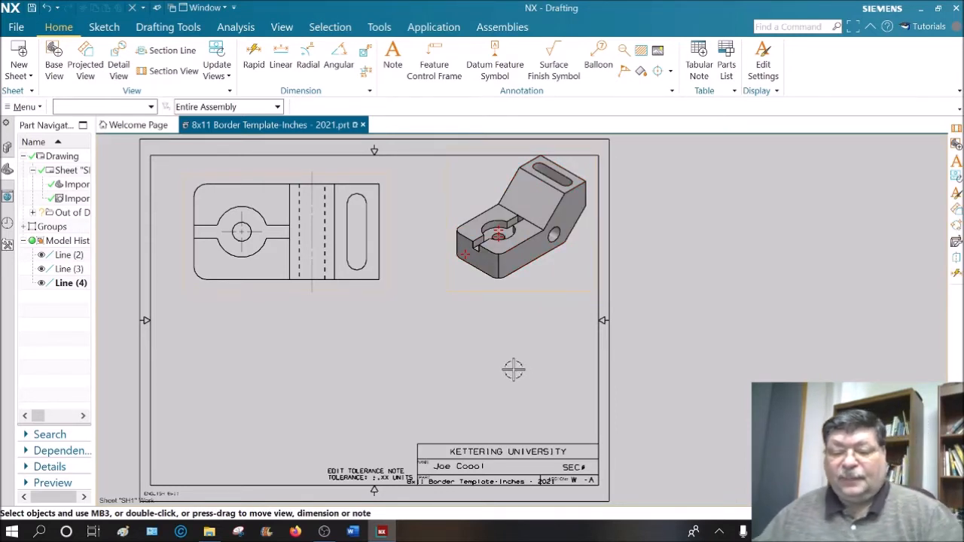
Hide the virtual intersection line on the front rounded vertical corner of the isometric view.
{"action": "scroll", "coordinate": [531, 276], "scroll_direction": "up", "scroll_amount": 5}
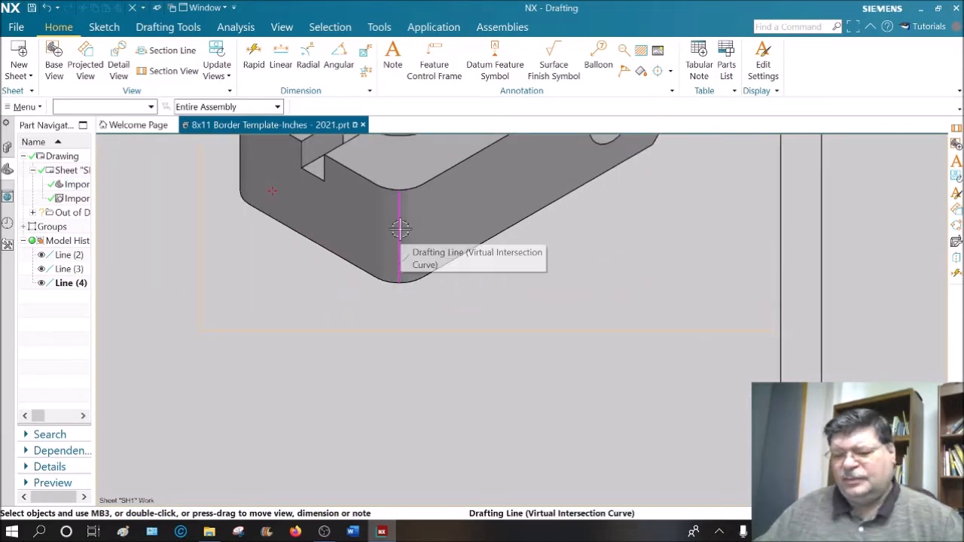
{"action": "scroll", "coordinate": [400, 226], "scroll_direction": "down", "scroll_amount": 3}
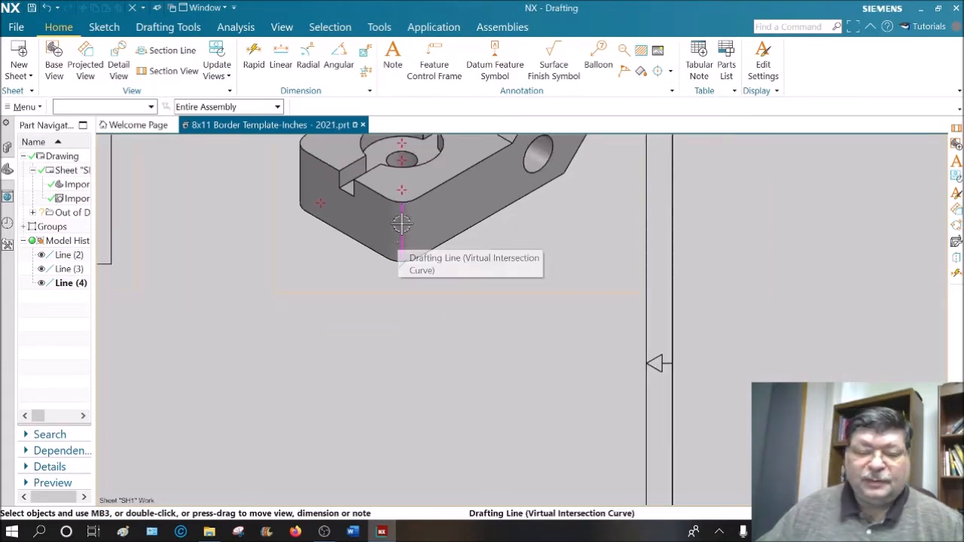
{"action": "right_click", "coordinate": [402, 224]}
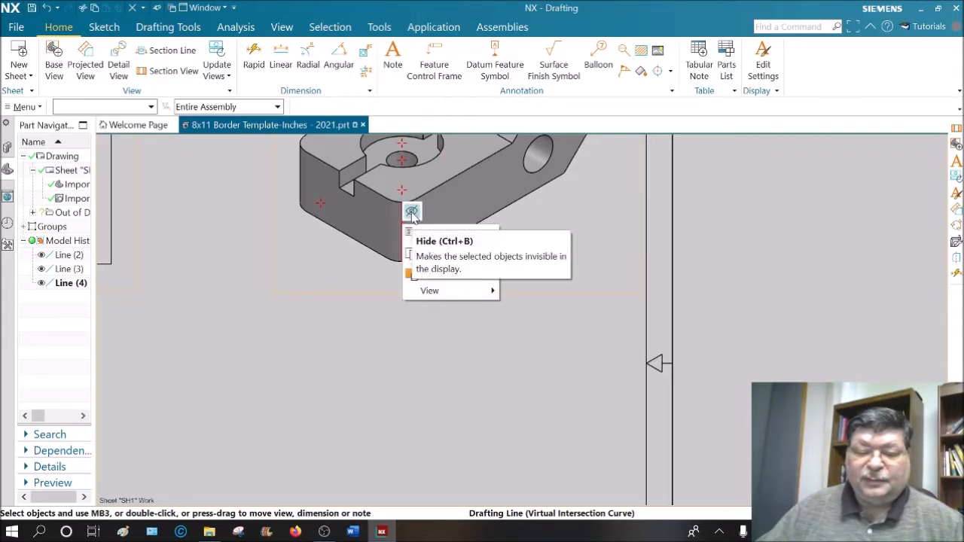
{"action": "left_click", "coordinate": [412, 213]}
Move the isometric view slightly down, away from the upper border of the sheet.
{"action": "scroll", "coordinate": [498, 339], "scroll_direction": "down", "scroll_amount": 5}
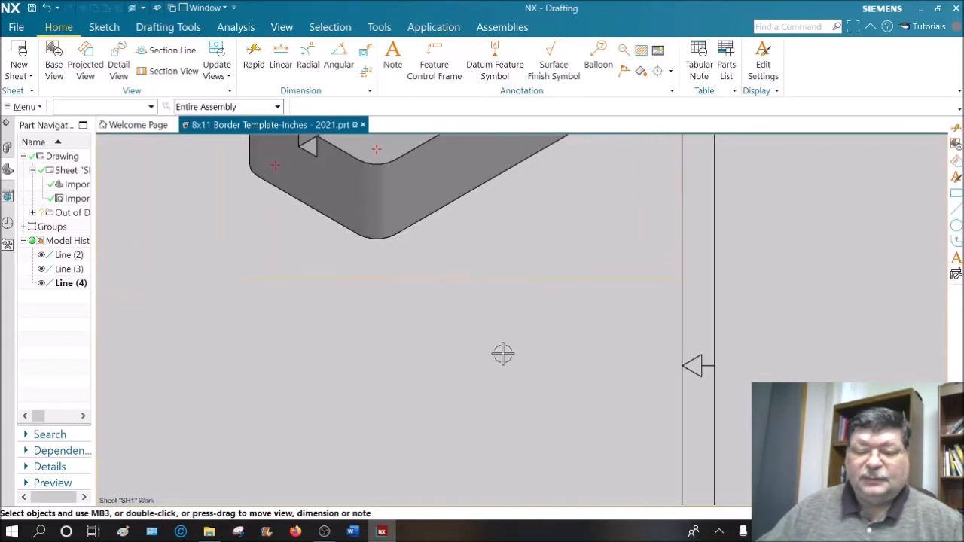
{"action": "scroll", "coordinate": [490, 332], "scroll_direction": "up", "scroll_amount": 1}
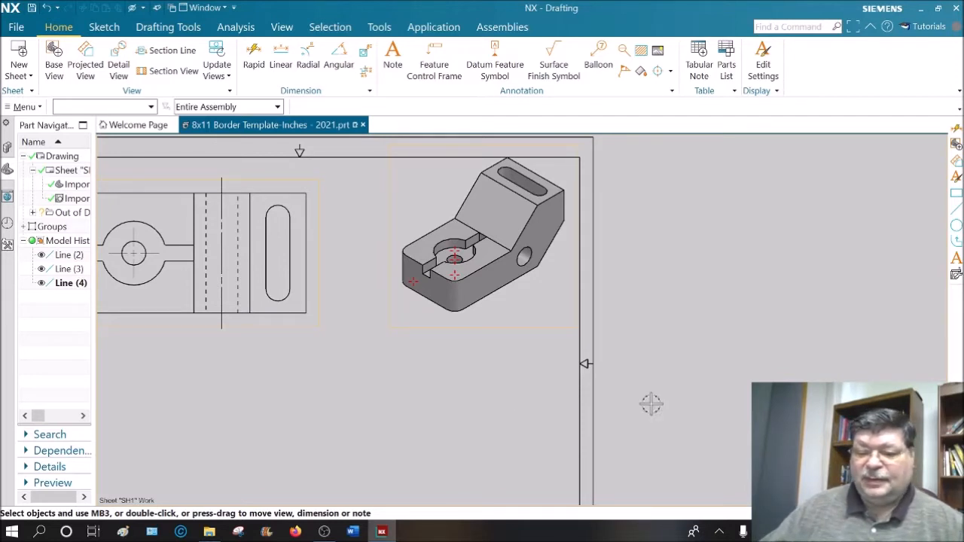
{"action": "left_click_drag", "start_coordinate": [528, 327], "coordinate": [529, 333]}
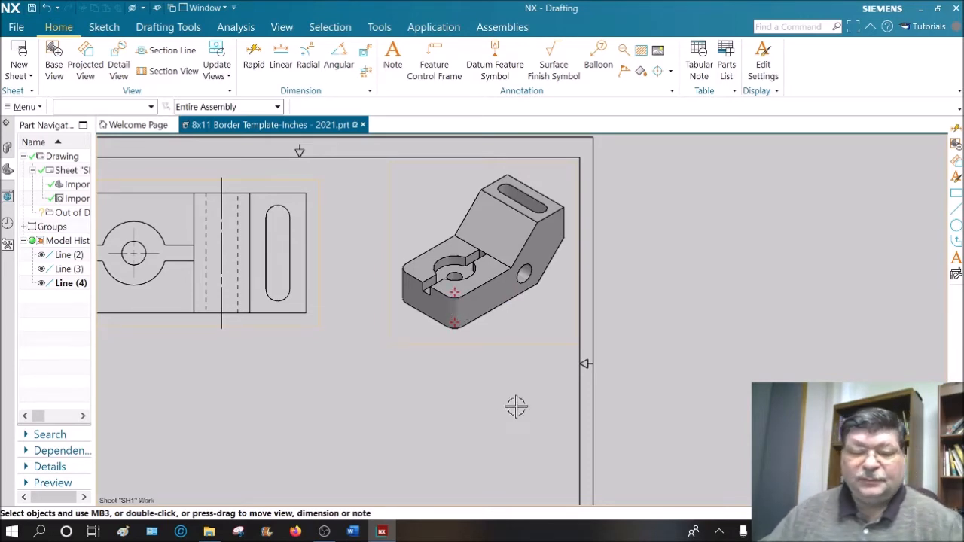
Lengthen the center mark of the small hole in the top view to a C1 value of 0.6, past the surrounding arcs.
{"action": "scroll", "coordinate": [289, 349], "scroll_direction": "up", "scroll_amount": 2}
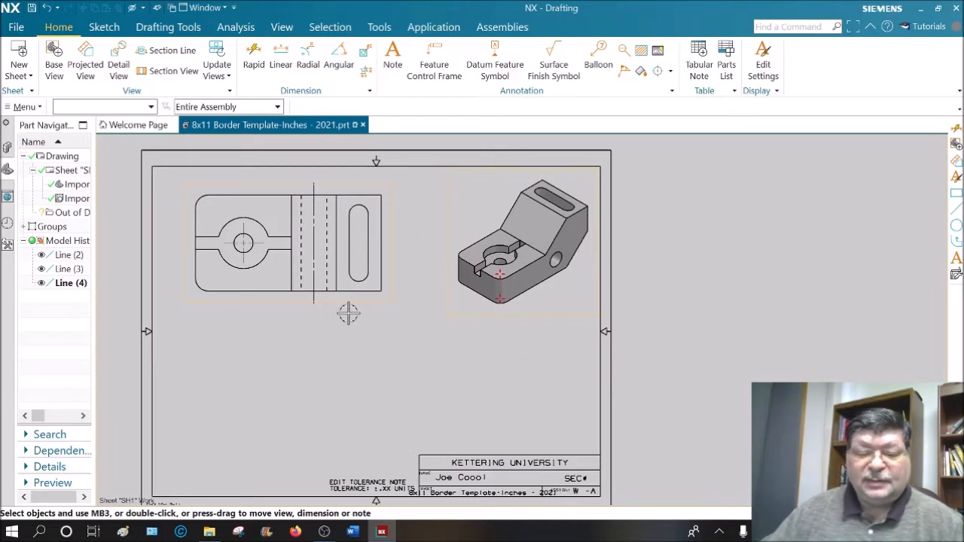
{"action": "double_click", "coordinate": [244, 242]}
{"action": "left_click_drag", "start_coordinate": [244, 218], "coordinate": [246, 206]}
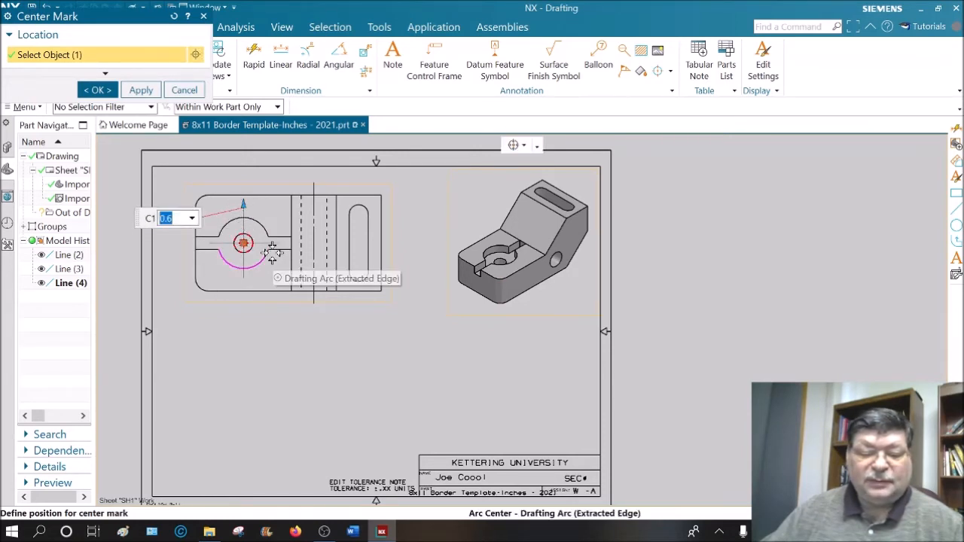
{"action": "middle_click", "coordinate": [246, 308]}
{"action": "scroll", "coordinate": [246, 308], "scroll_direction": "down", "scroll_amount": 1}
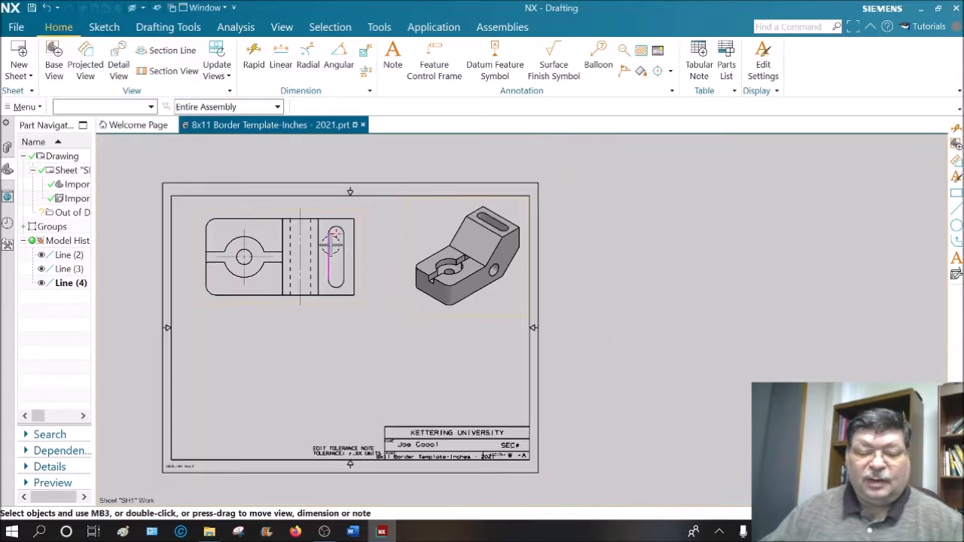
Add a center mark through both end arcs of the long slot in the top view.
{"action": "scroll", "coordinate": [332, 244], "scroll_direction": "up", "scroll_amount": 2}
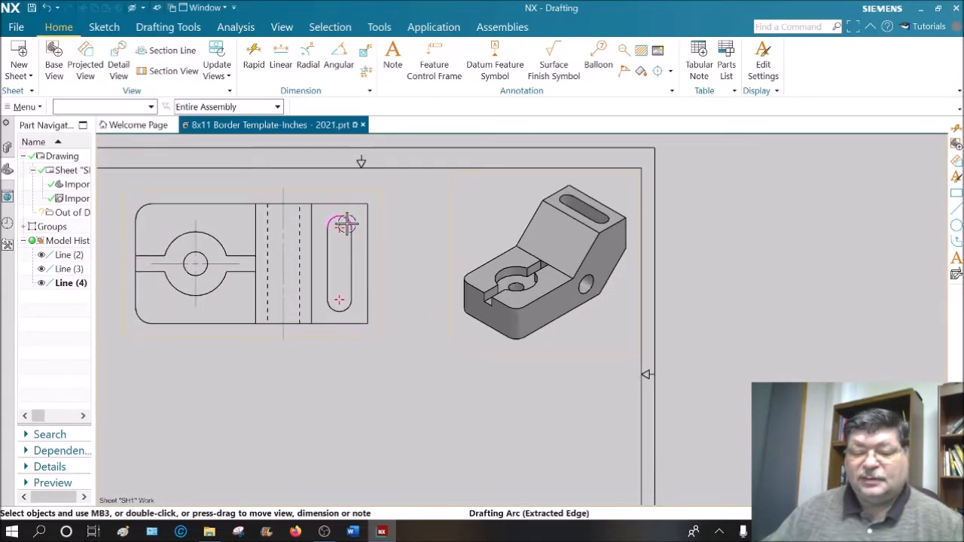
{"action": "left_click", "coordinate": [671, 72]}
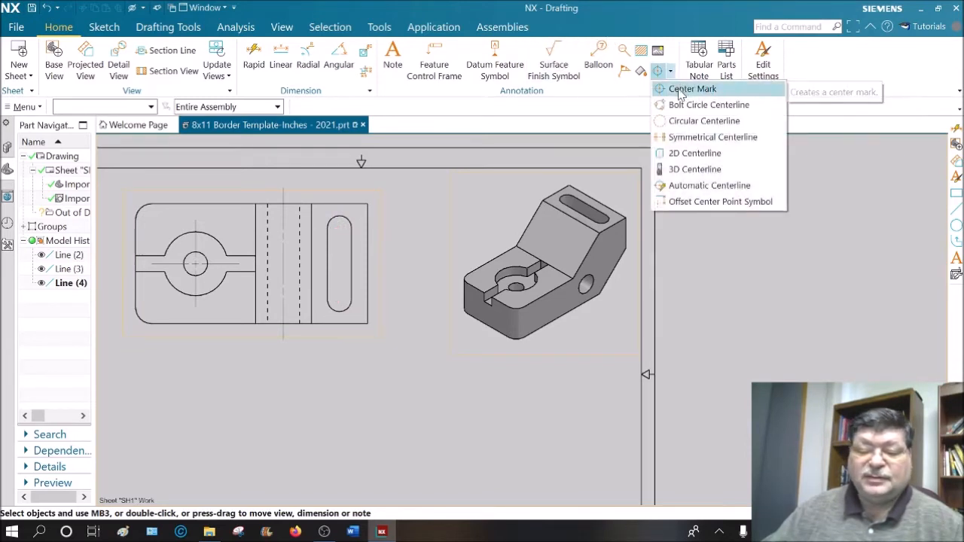
{"action": "left_click", "coordinate": [684, 88]}
{"action": "left_click", "coordinate": [341, 220]}
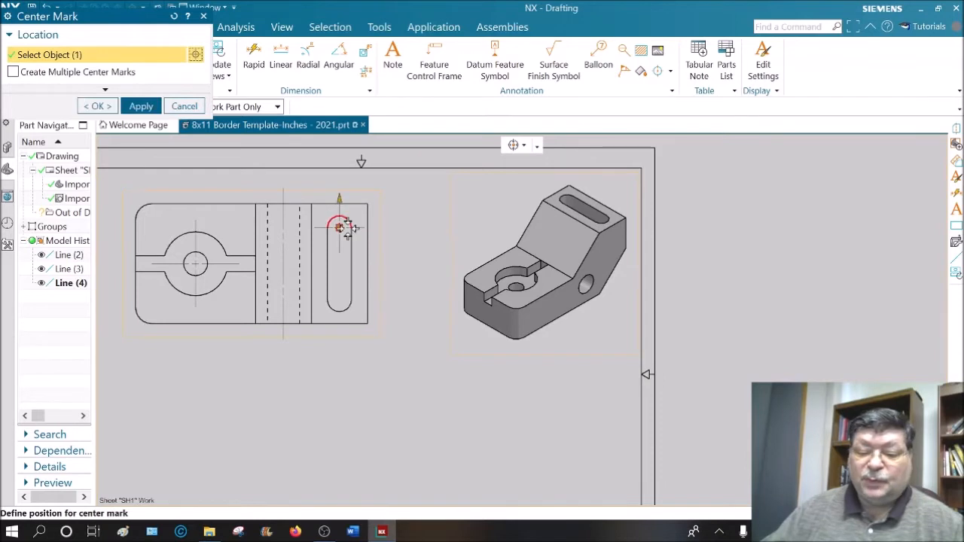
{"action": "left_click", "coordinate": [340, 311]}
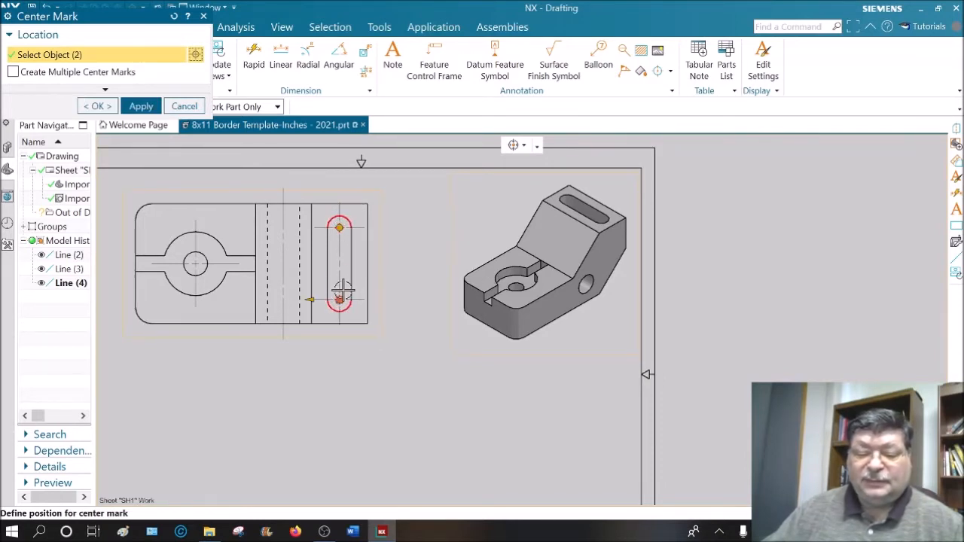
{"action": "left_click", "coordinate": [99, 106]}
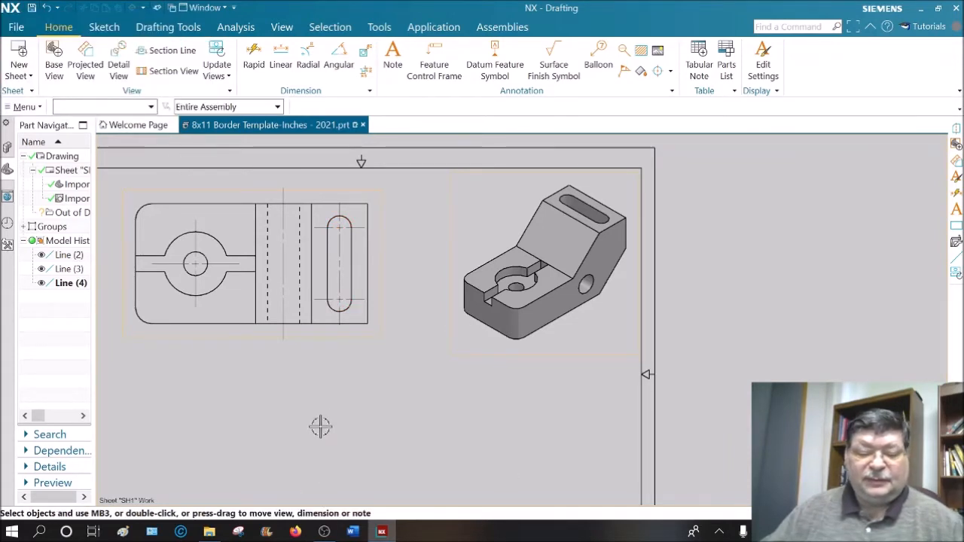
Create a simple section view cut horizontally through the small hole's center in the top view, placed directly below that view.
{"action": "scroll", "coordinate": [319, 441], "scroll_direction": "down", "scroll_amount": 2}
{"action": "middle_click_drag", "start_coordinate": [327, 409], "coordinate": [349, 368], "text": "shift"}
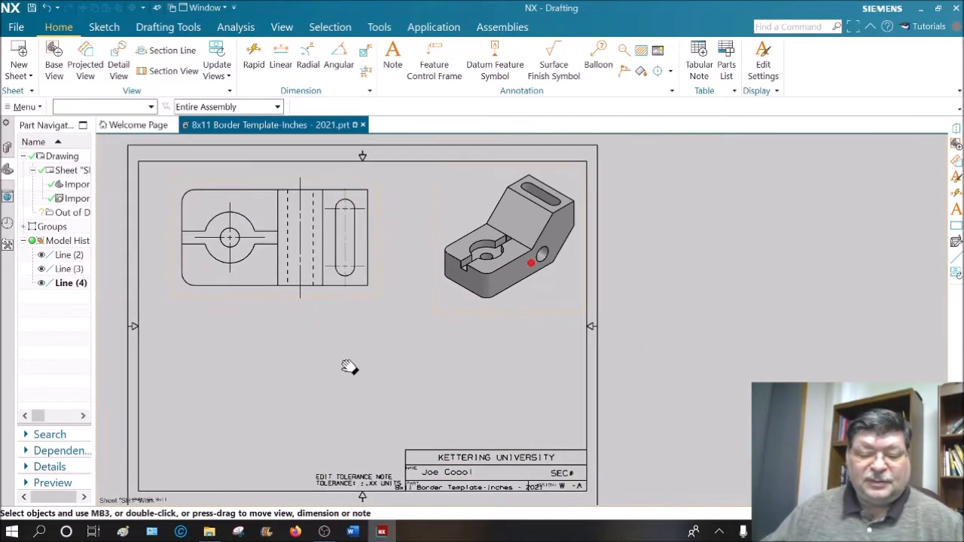
{"action": "scroll", "coordinate": [339, 358], "scroll_direction": "down", "scroll_amount": 1}
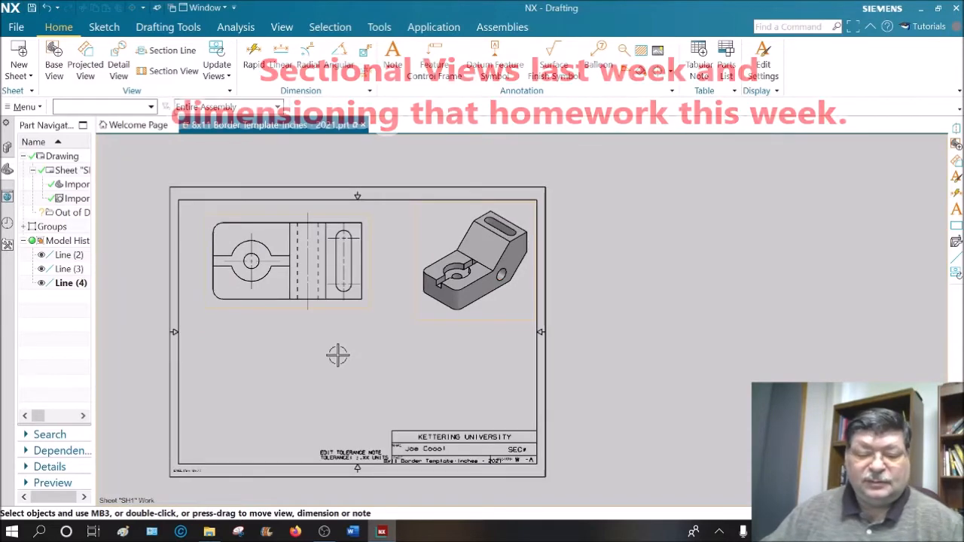
{"action": "scroll", "coordinate": [339, 356], "scroll_direction": "up", "scroll_amount": 1}
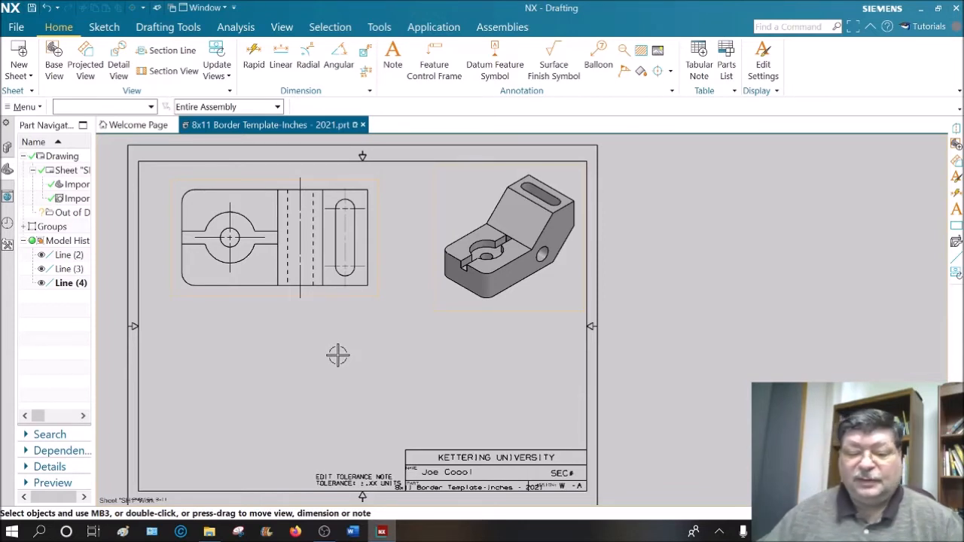
{"action": "left_click", "coordinate": [171, 70]}
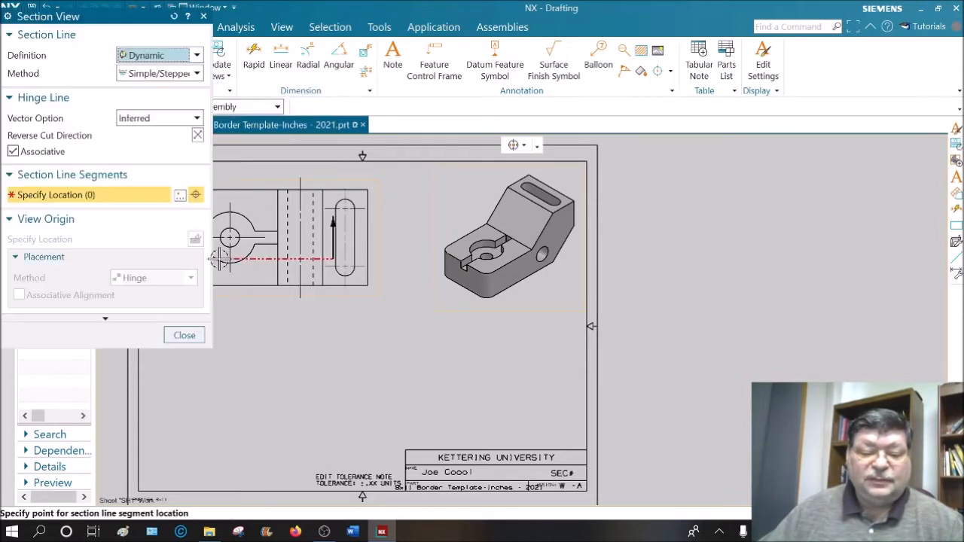
{"action": "left_click", "coordinate": [230, 237]}
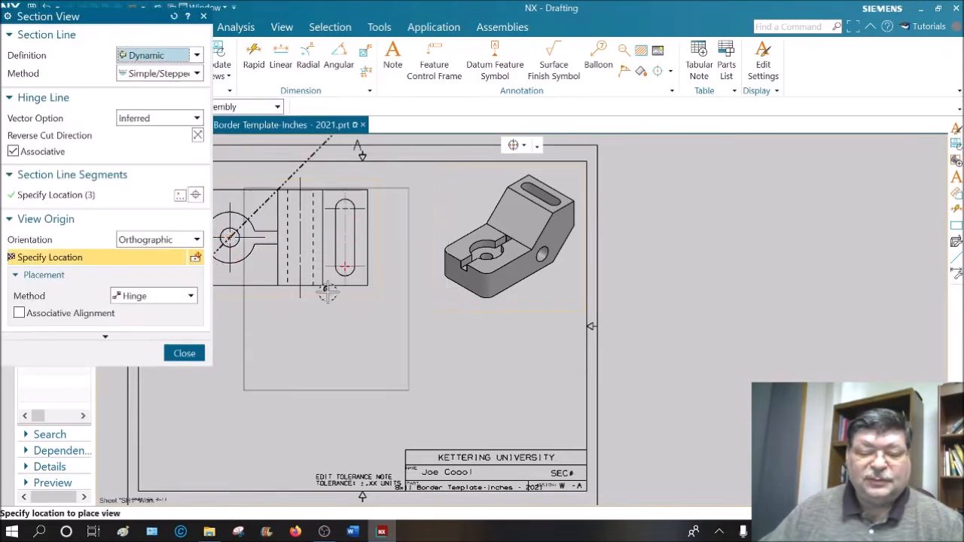
{"action": "left_click", "coordinate": [290, 380]}
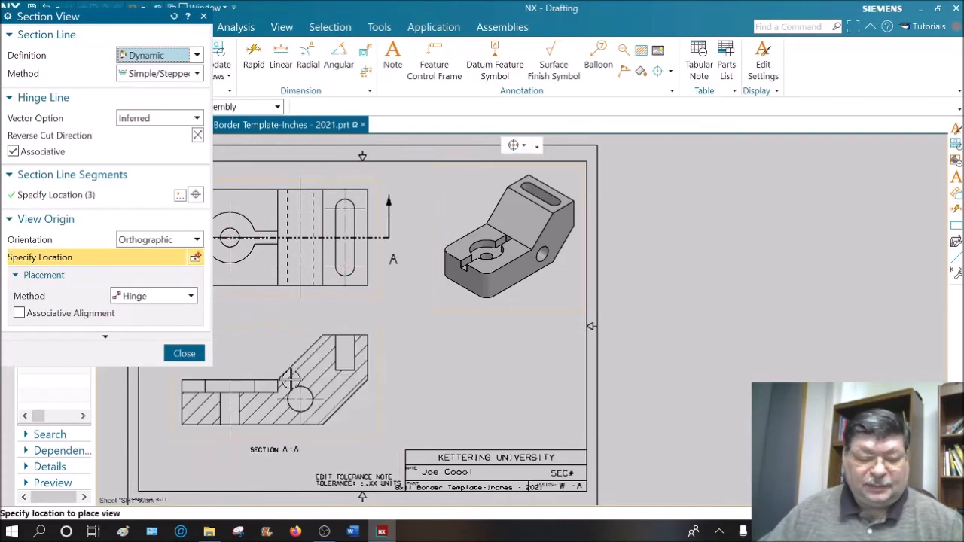
{"action": "key", "text": "Escape"}
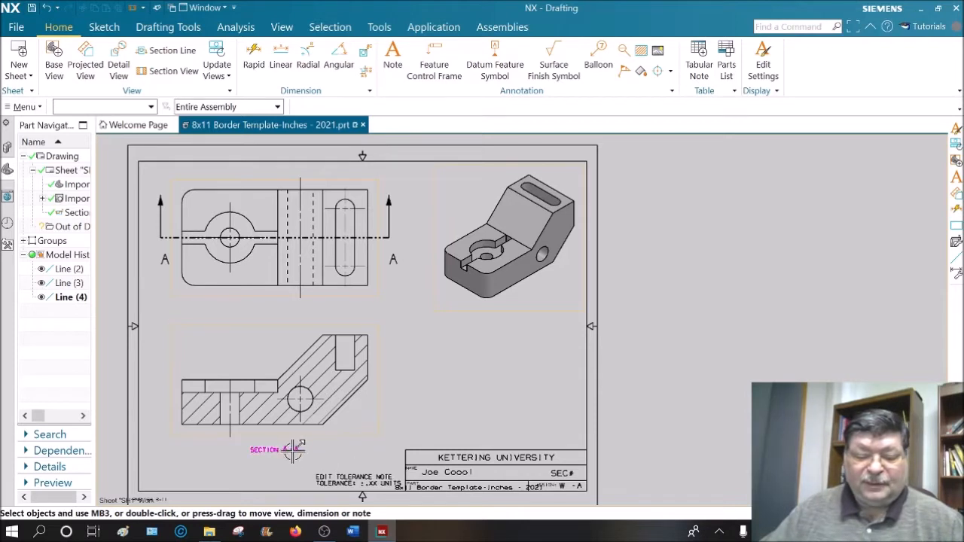
Move the section label a little lower and the tolerance note directly above the title block.
{"action": "left_click_drag", "start_coordinate": [273, 450], "coordinate": [491, 435]}
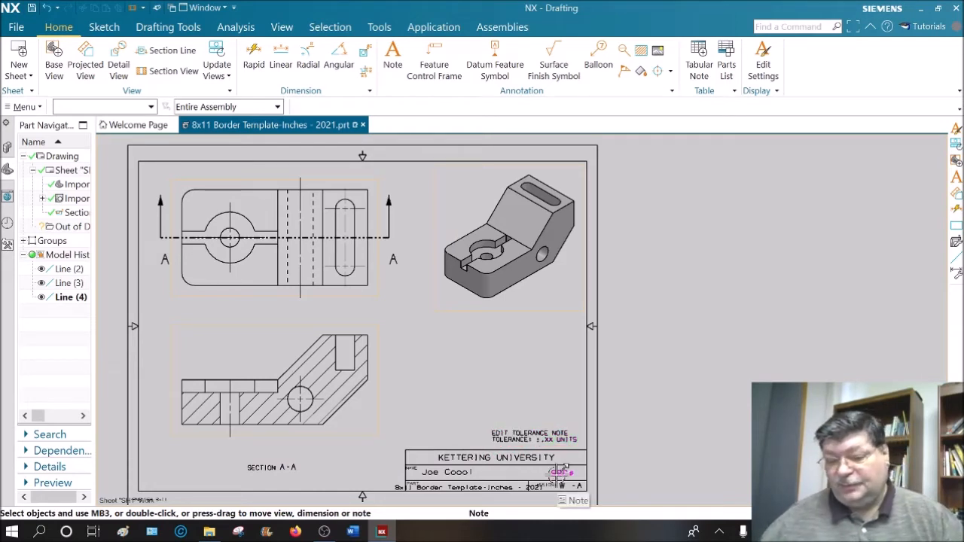
Edit the tolerance note to a single line reading "TOLERANCE: ±.05 INCHES", removing the "EDIT TOLERANCE NOTE" line.
{"action": "double_click", "coordinate": [531, 432]}
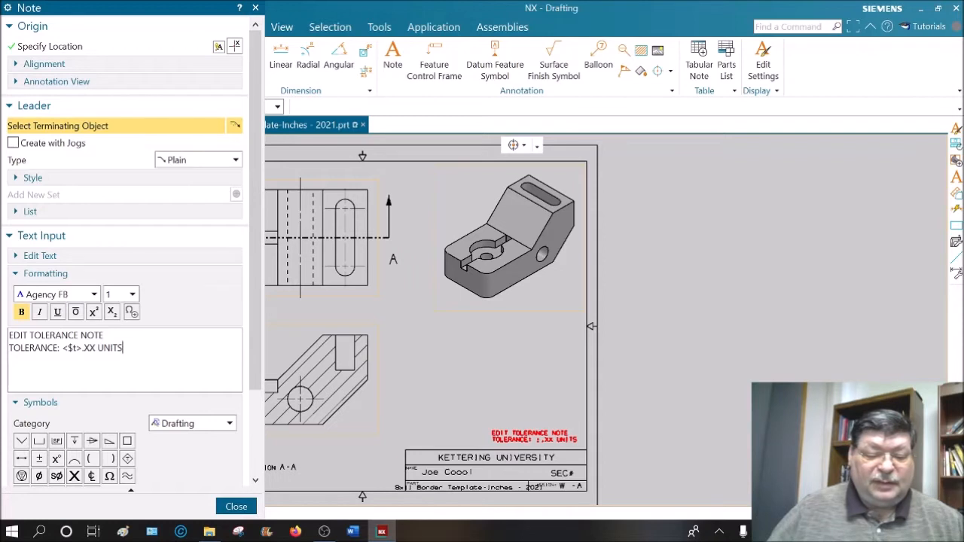
{"action": "key", "text": "shift+Home"}
{"action": "key", "text": "Delete"}
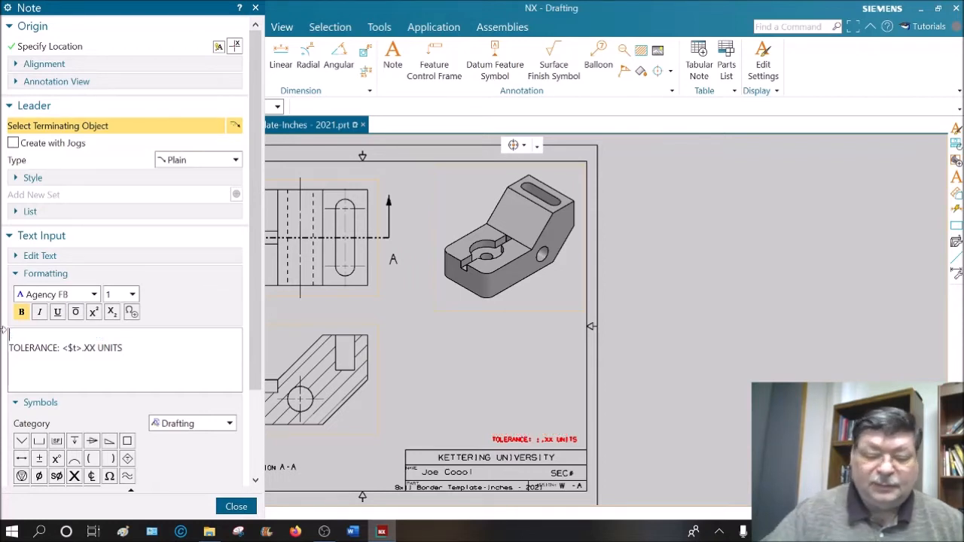
{"action": "key", "text": "Delete"}
{"action": "key", "text": "Delete"}
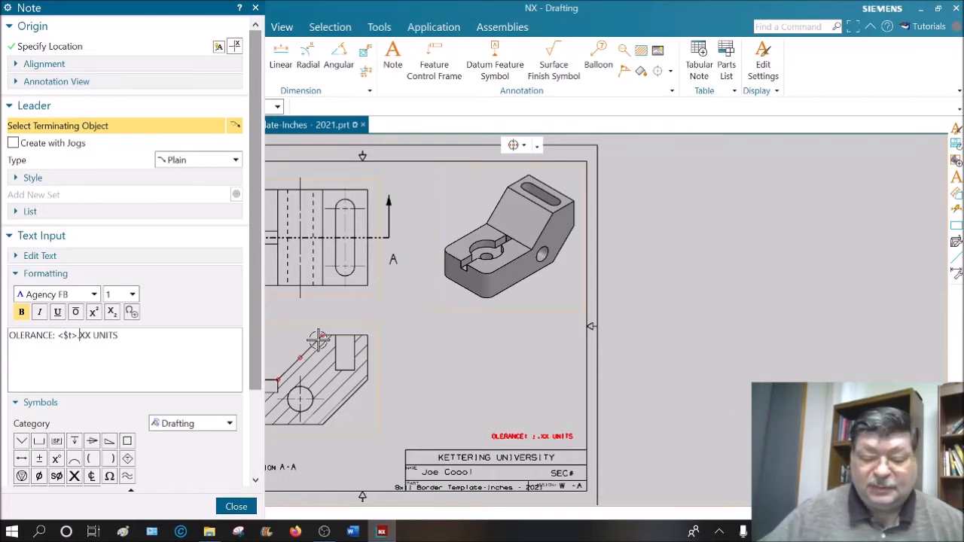
{"action": "type", "text": ".05"}
{"action": "key", "text": "Delete"}
{"action": "key", "text": "Delete"}
{"action": "key", "text": "Delete"}
{"action": "key", "text": "Delete"}
{"action": "type", "text": "in"}
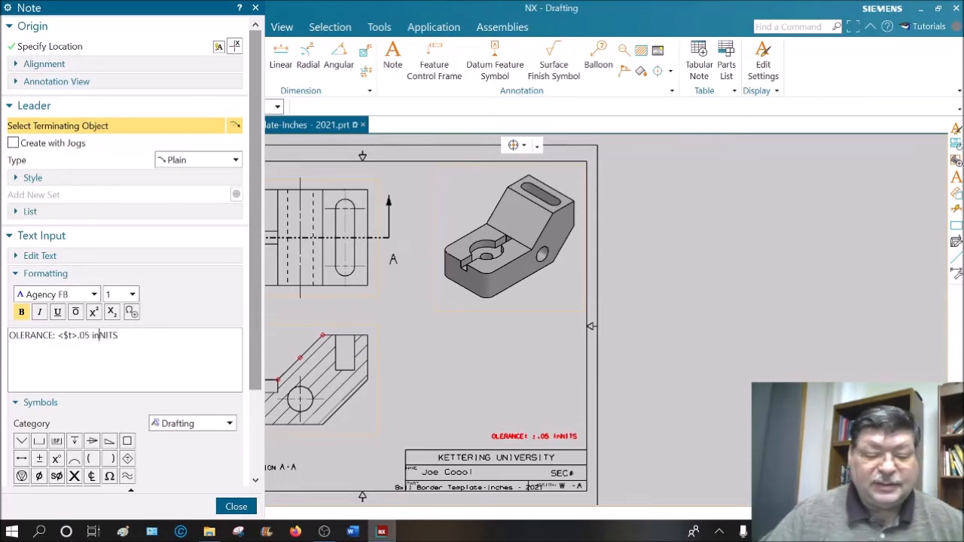
{"action": "key", "text": "BackSpace"}
{"action": "key", "text": "BackSpace"}
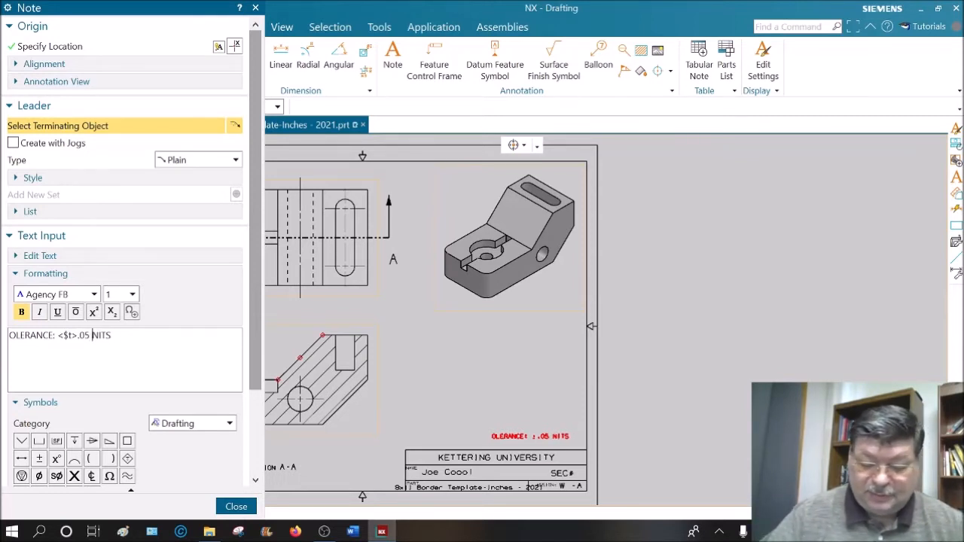
{"action": "key", "text": "Caps_Lock"}
{"action": "type", "text": "IN"}
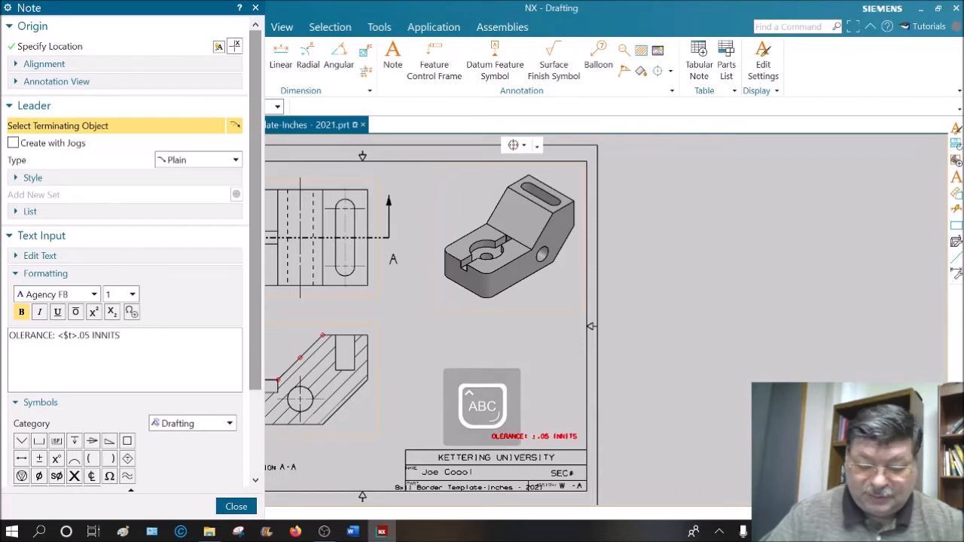
{"action": "type", "text": "CHES"}
{"action": "key", "text": "Delete"}
{"action": "key", "text": "Delete"}
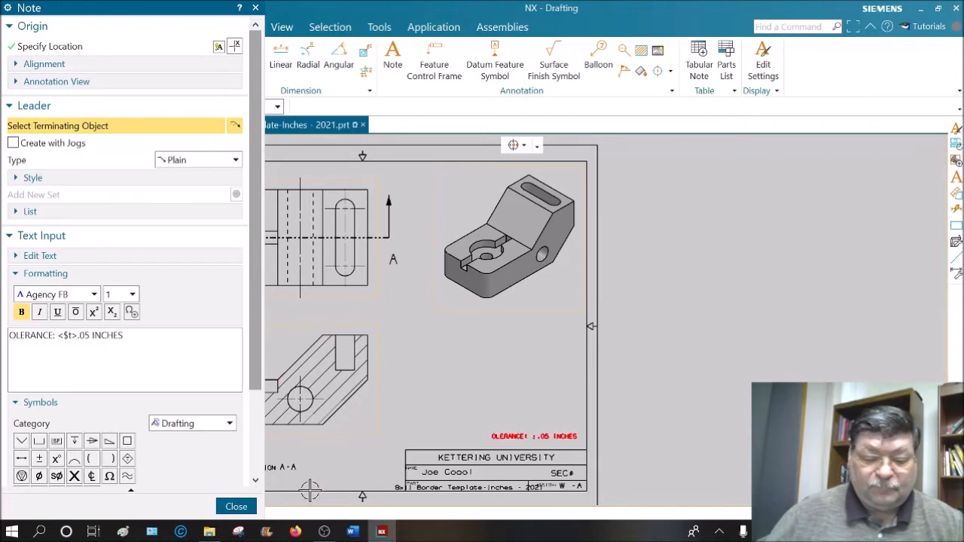
{"action": "left_click", "coordinate": [236, 507]}
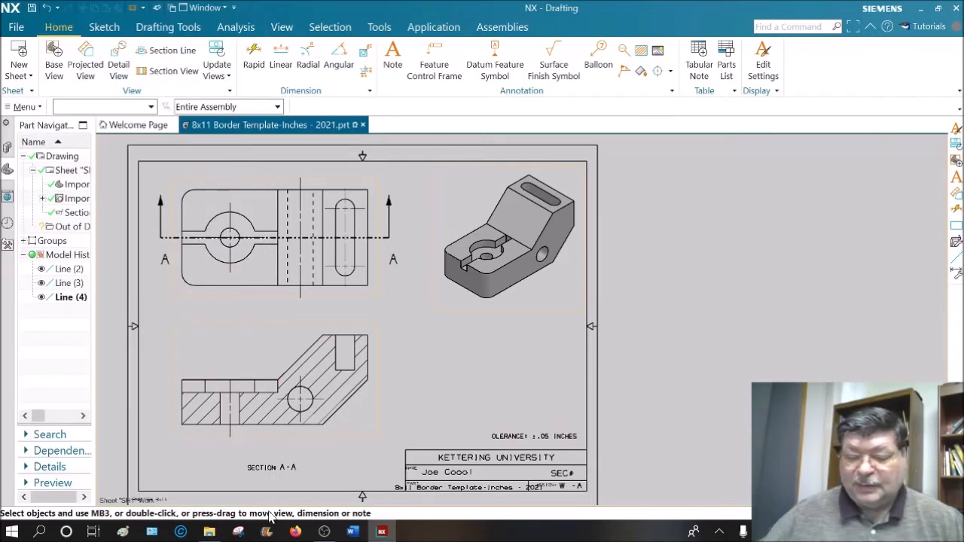
Place both section letters A beside their arrowheads and pull the section line's slot-side end closer to the top view.
{"action": "left_click_drag", "start_coordinate": [393, 260], "coordinate": [400, 202]}
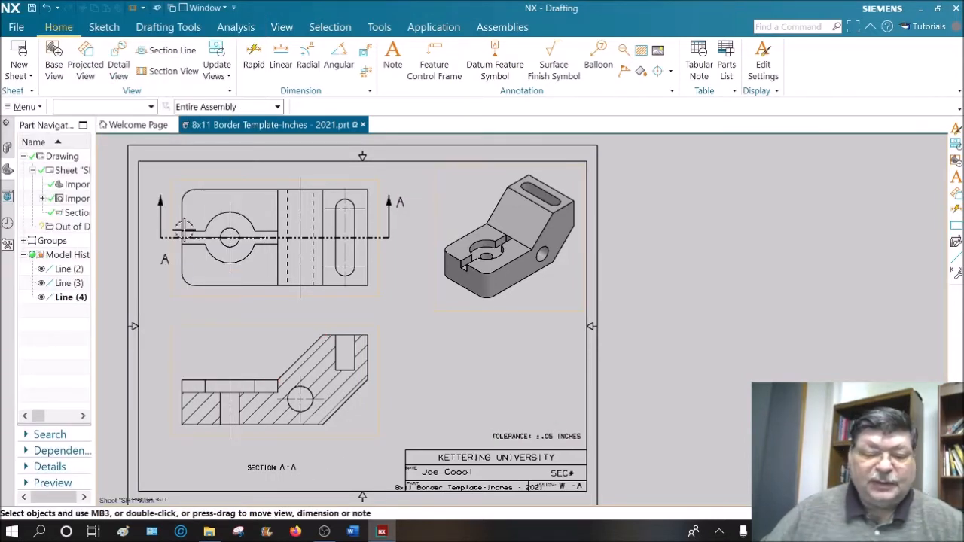
{"action": "left_click_drag", "start_coordinate": [175, 257], "coordinate": [143, 204]}
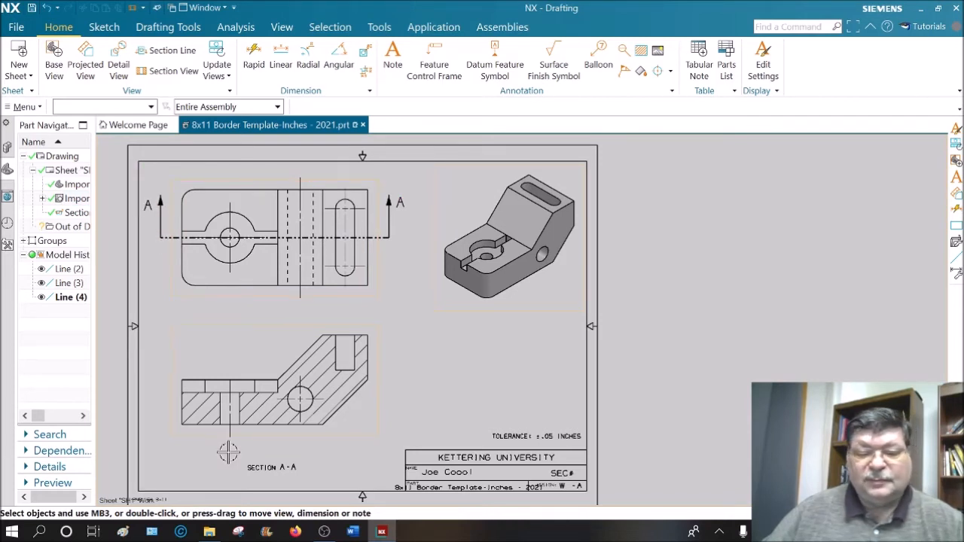
{"action": "left_click", "coordinate": [389, 217]}
{"action": "double_click", "coordinate": [388, 217]}
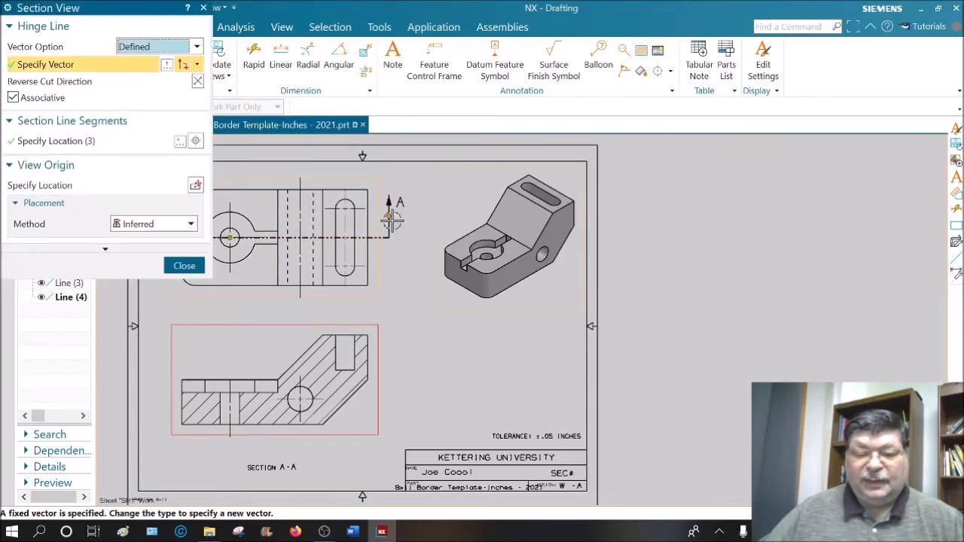
{"action": "scroll", "coordinate": [390, 217], "scroll_direction": "up", "scroll_amount": 4}
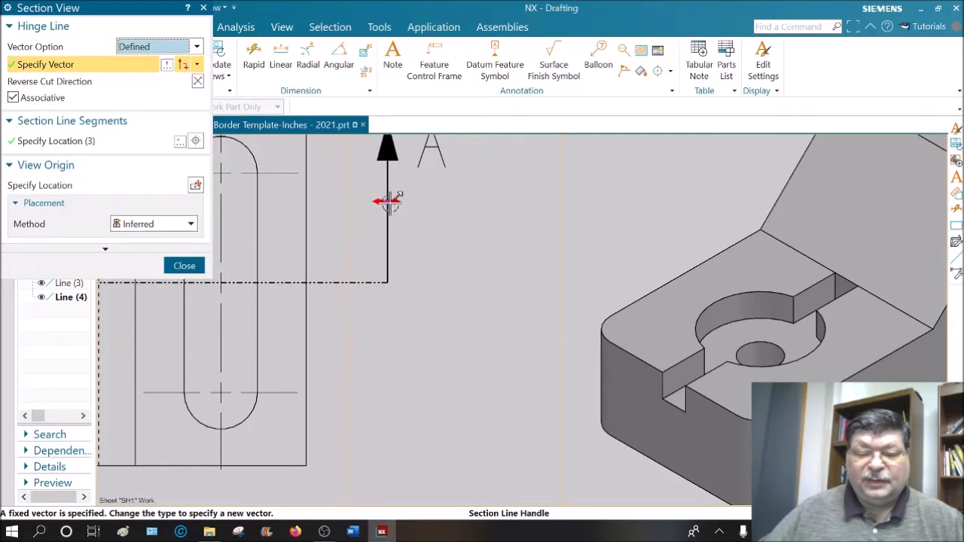
{"action": "left_click_drag", "start_coordinate": [397, 203], "coordinate": [362, 223]}
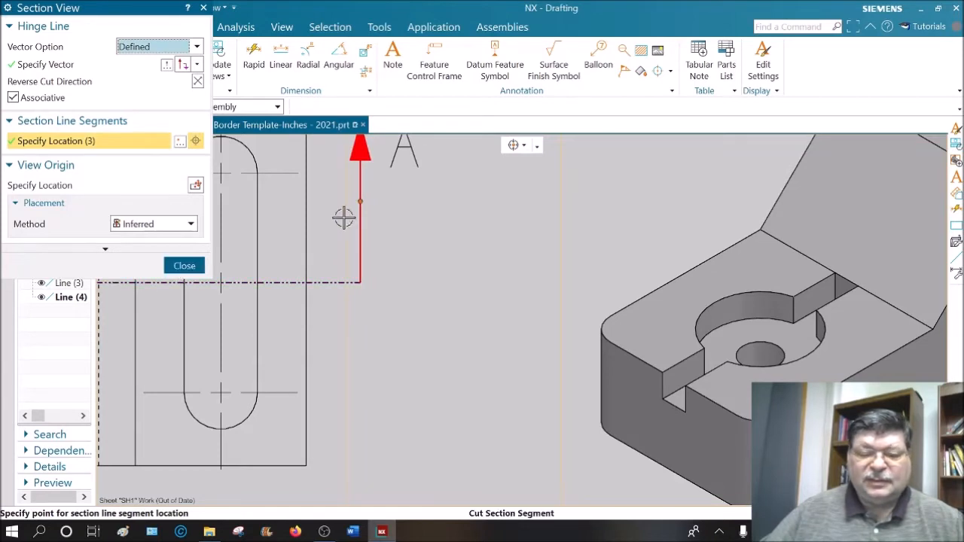
{"action": "left_click", "coordinate": [184, 265]}
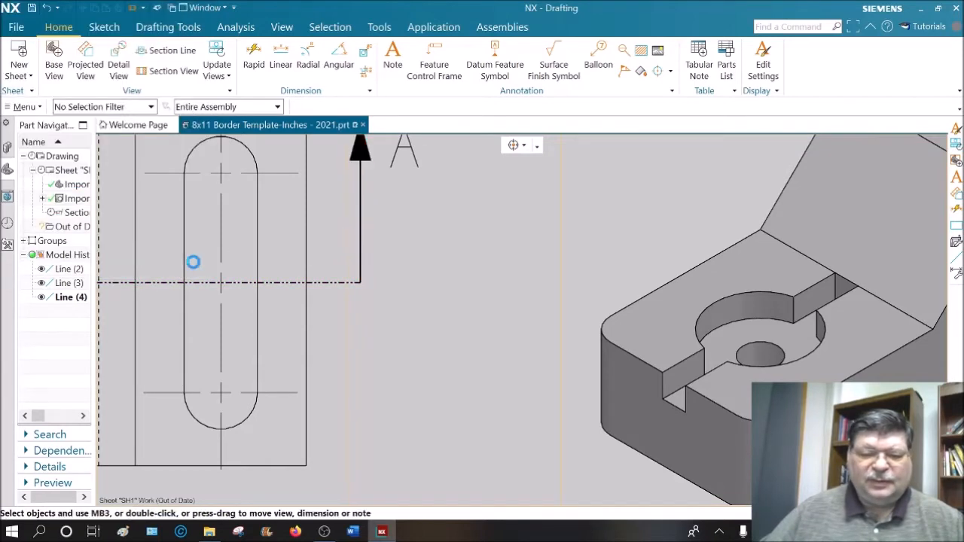
{"action": "double_click", "coordinate": [359, 232]}
{"action": "right_click", "coordinate": [361, 232]}
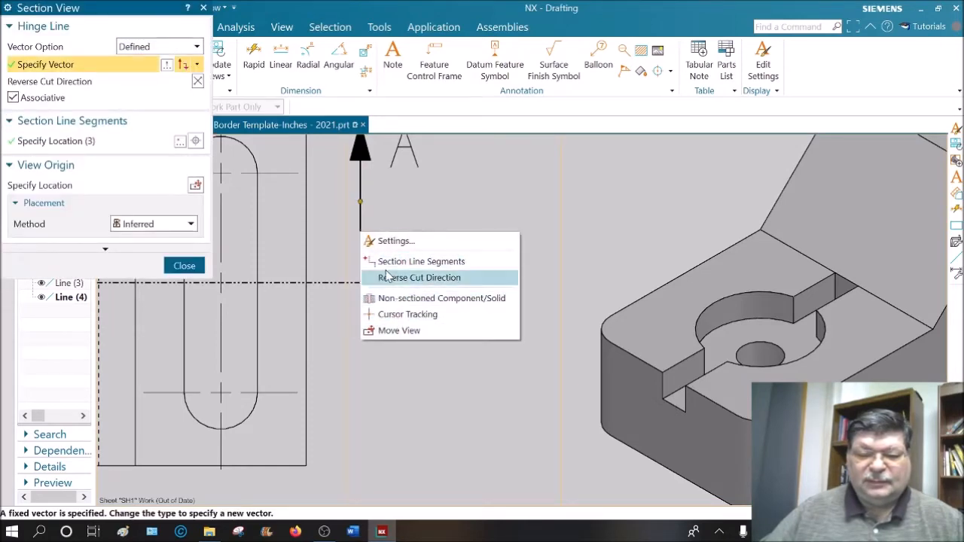
{"action": "left_click", "coordinate": [380, 241]}
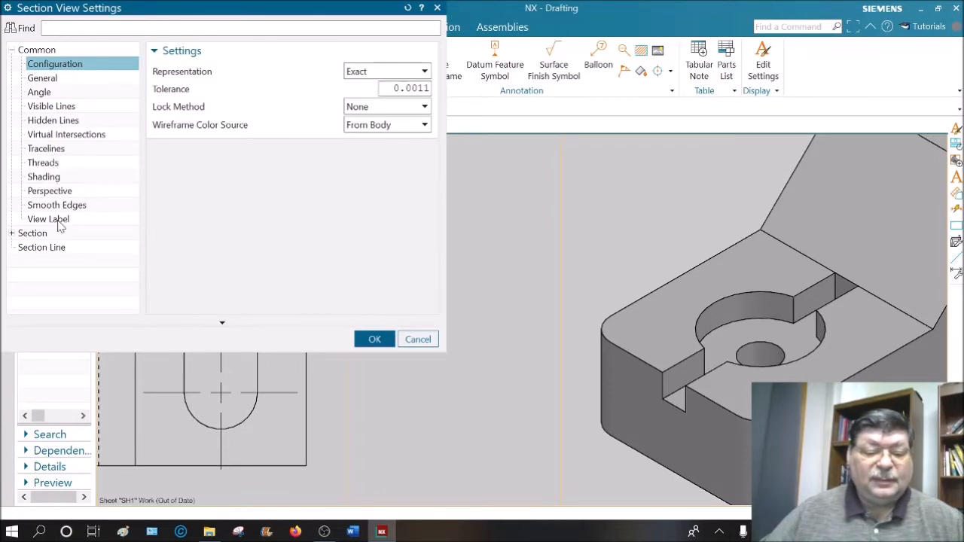
{"action": "left_click", "coordinate": [418, 339]}
{"action": "left_click", "coordinate": [184, 266]}
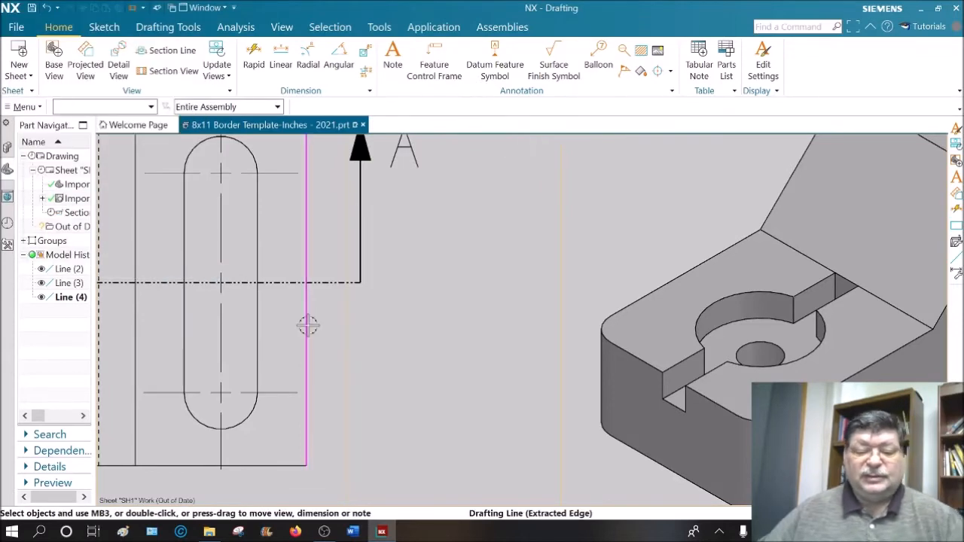
Add a Rapid dimension with the Inferred method for the low end's full height, placed left of the section view.
{"action": "scroll", "coordinate": [311, 326], "scroll_direction": "down", "scroll_amount": 5}
{"action": "scroll", "coordinate": [364, 333], "scroll_direction": "down", "scroll_amount": 3}
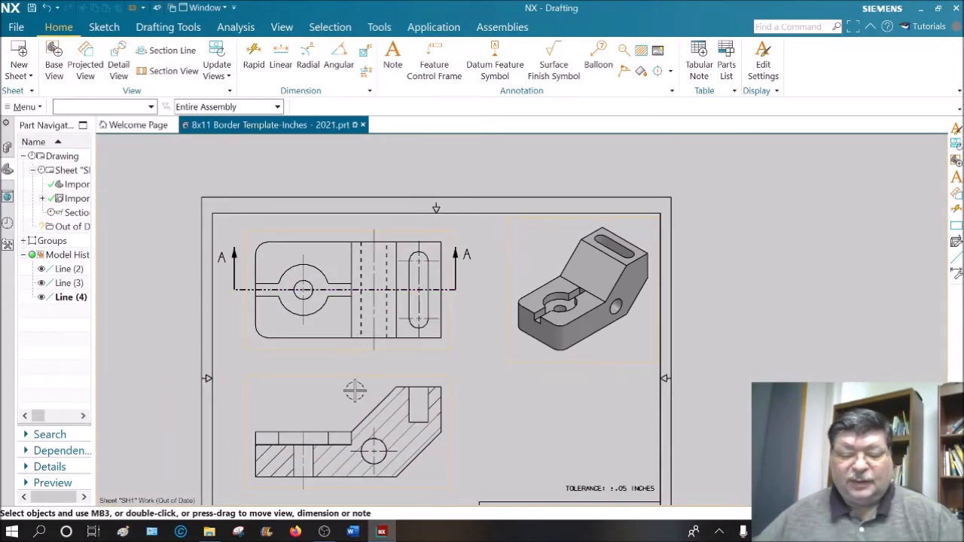
{"action": "middle_click_drag", "start_coordinate": [379, 364], "coordinate": [383, 298]}
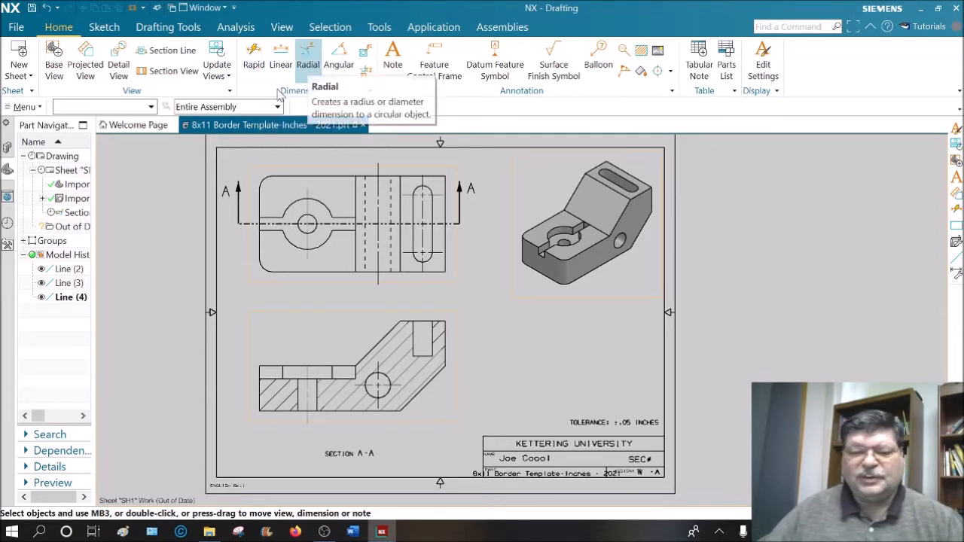
{"action": "left_click", "coordinate": [254, 65]}
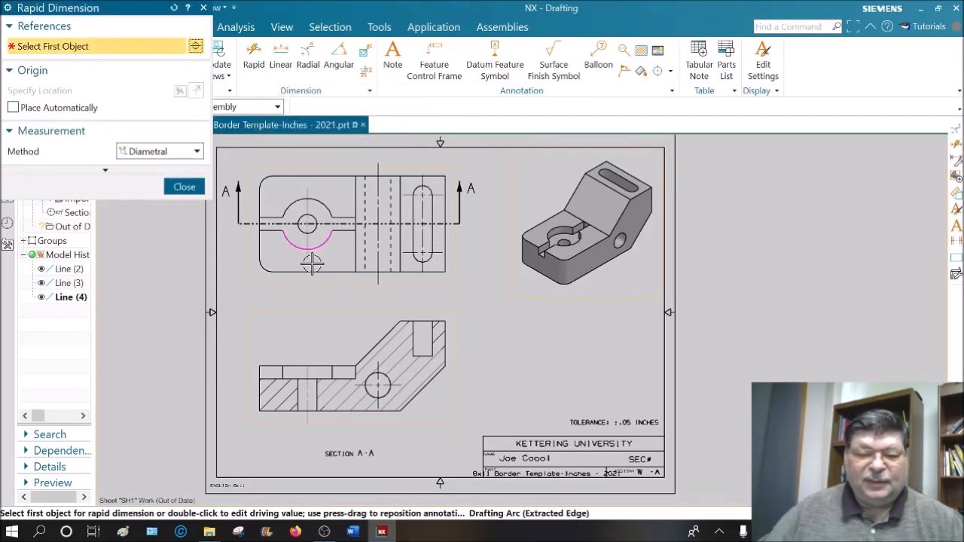
{"action": "scroll", "coordinate": [281, 391], "scroll_direction": "up", "scroll_amount": 4}
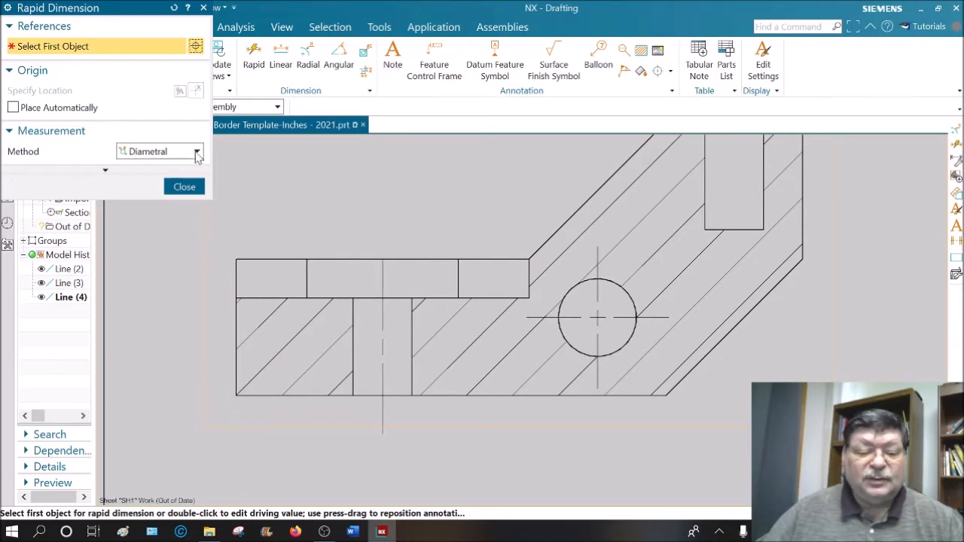
{"action": "left_click", "coordinate": [198, 153]}
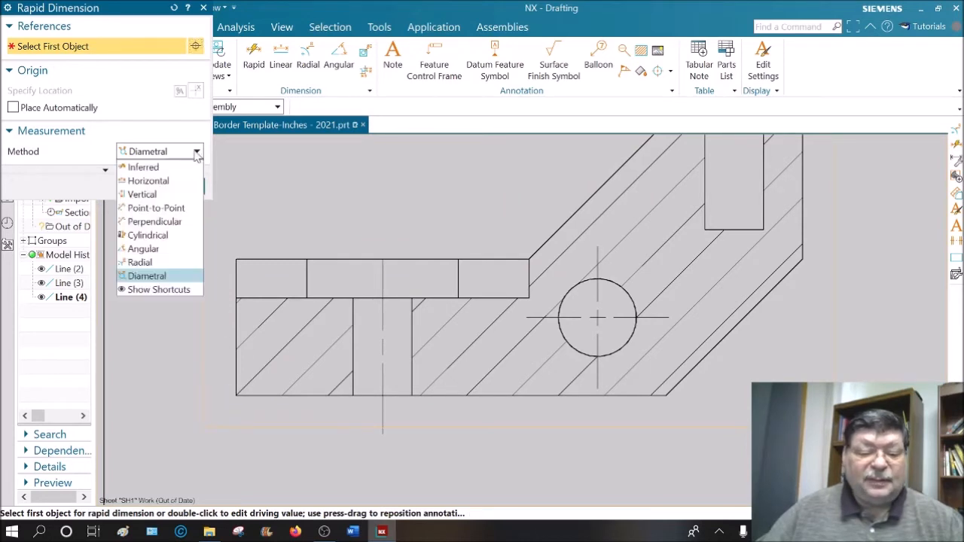
{"action": "left_click", "coordinate": [143, 167]}
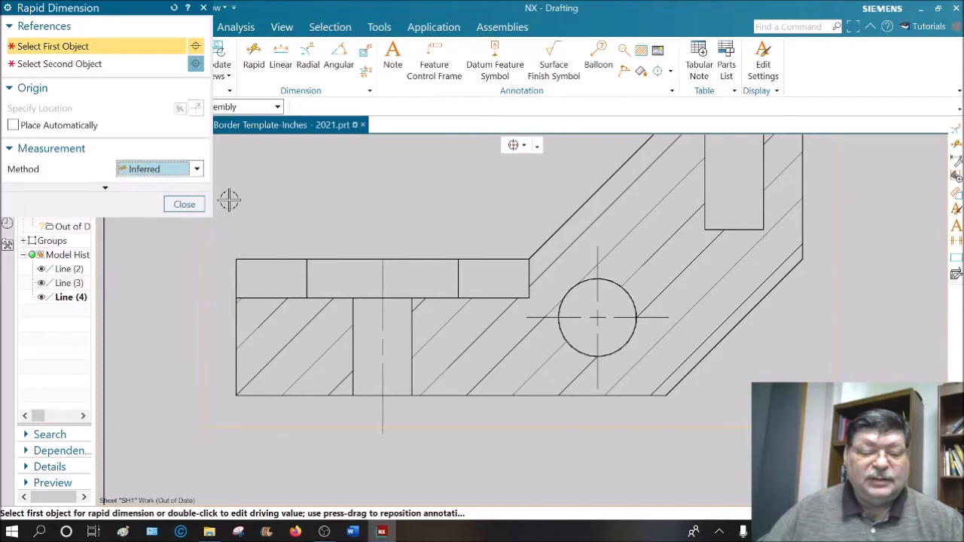
{"action": "left_click", "coordinate": [195, 175]}
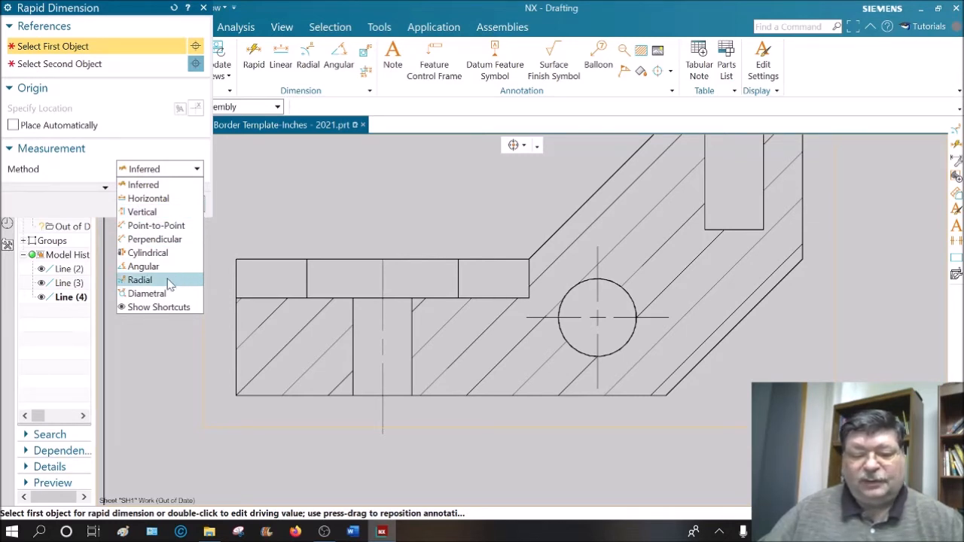
{"action": "left_click", "coordinate": [145, 184]}
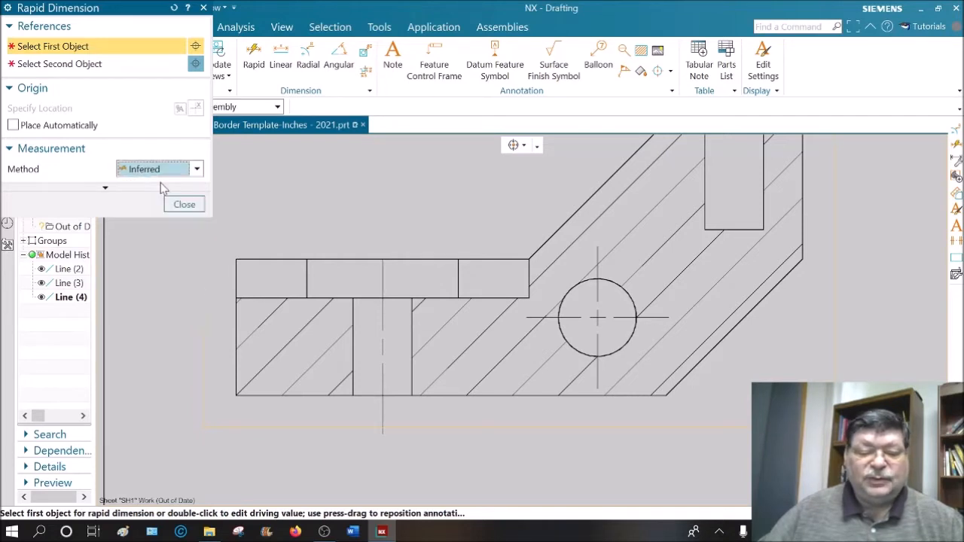
{"action": "left_click", "coordinate": [236, 260]}
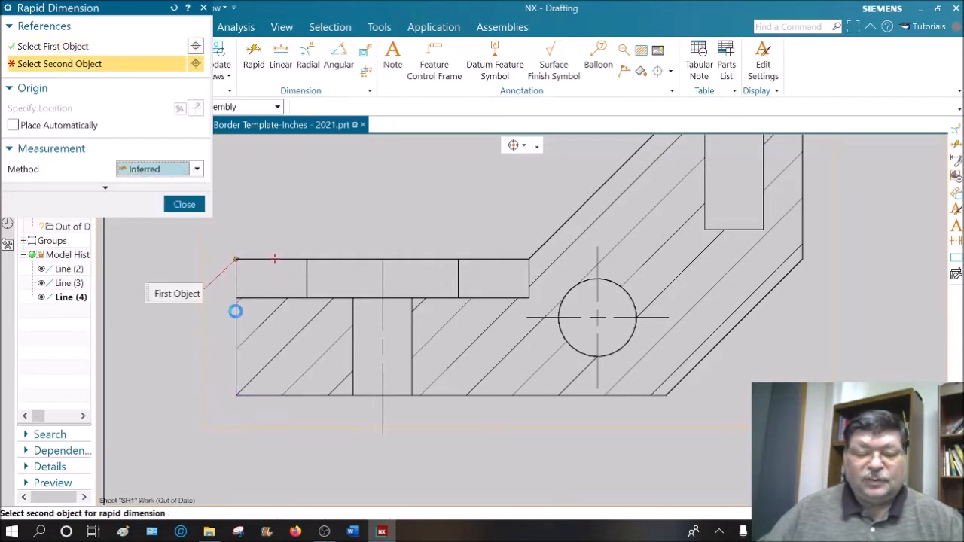
{"action": "left_click", "coordinate": [236, 395]}
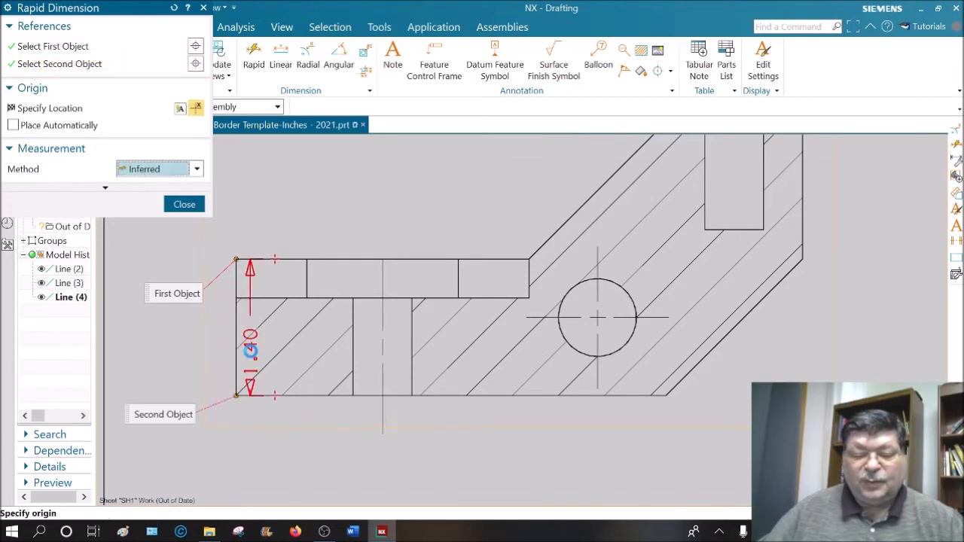
{"action": "left_click", "coordinate": [162, 320]}
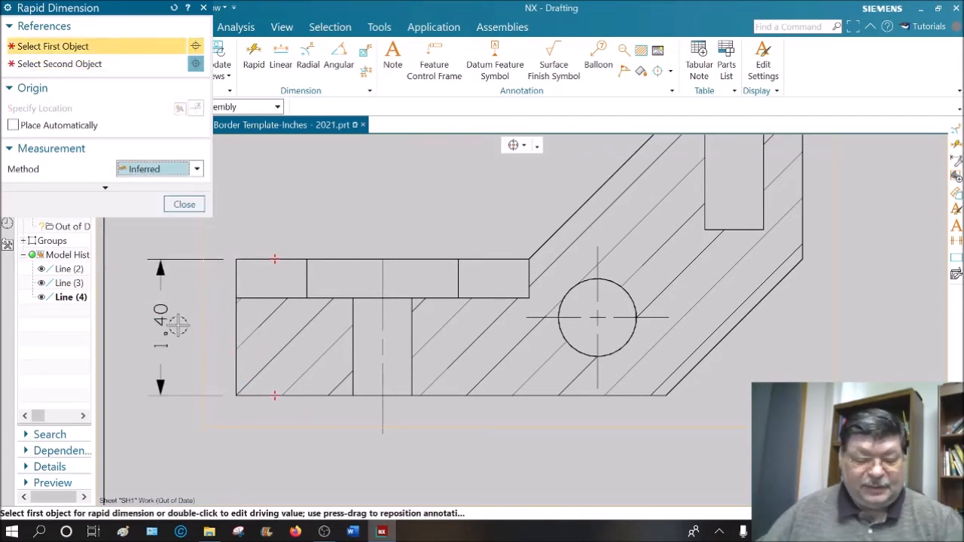
{"action": "key", "text": "Escape"}
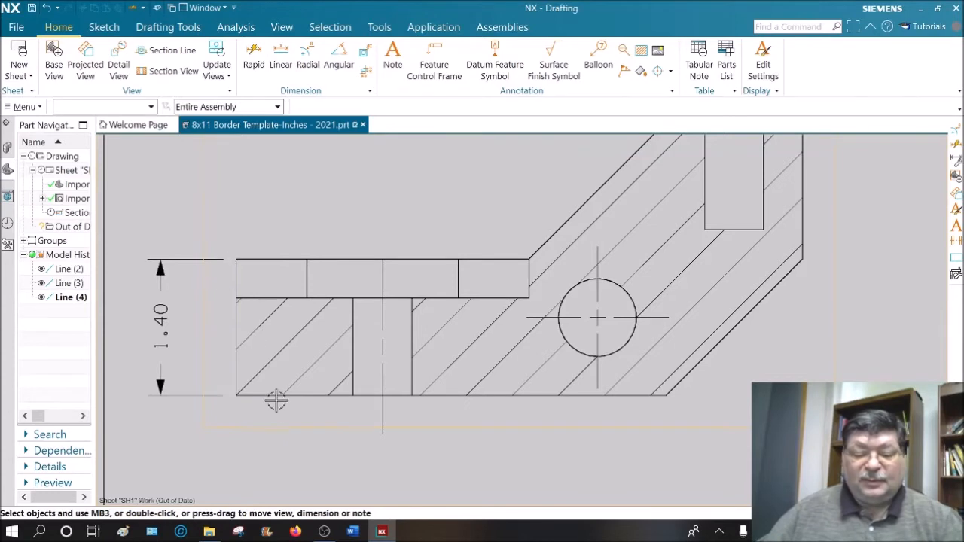
Dimension the vertical end face of the raised portion in the section view, placing the dimension to its right.
{"action": "scroll", "coordinate": [276, 402], "scroll_direction": "down", "scroll_amount": 2}
{"action": "scroll", "coordinate": [549, 432], "scroll_direction": "down", "scroll_amount": 1}
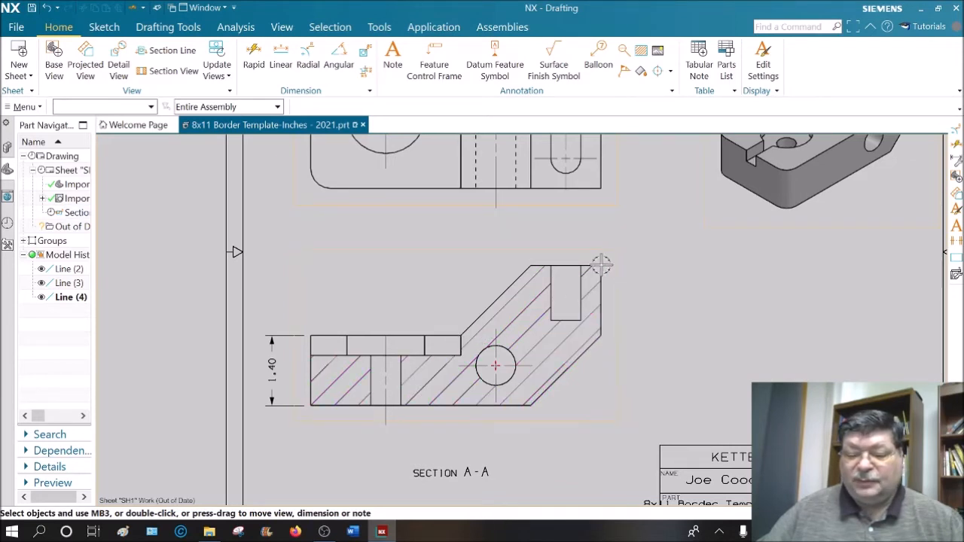
{"action": "left_click", "coordinate": [254, 59]}
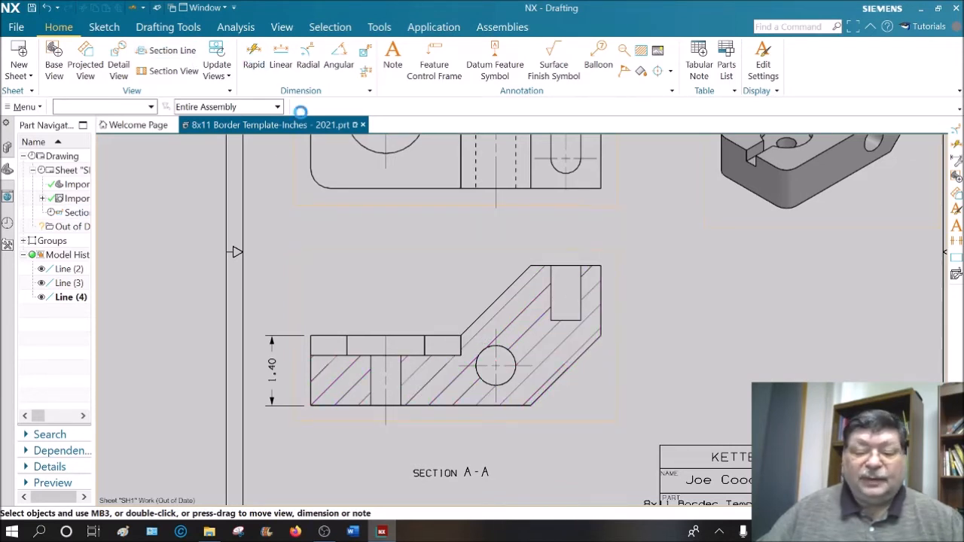
{"action": "left_click", "coordinate": [601, 265]}
{"action": "left_click", "coordinate": [601, 336]}
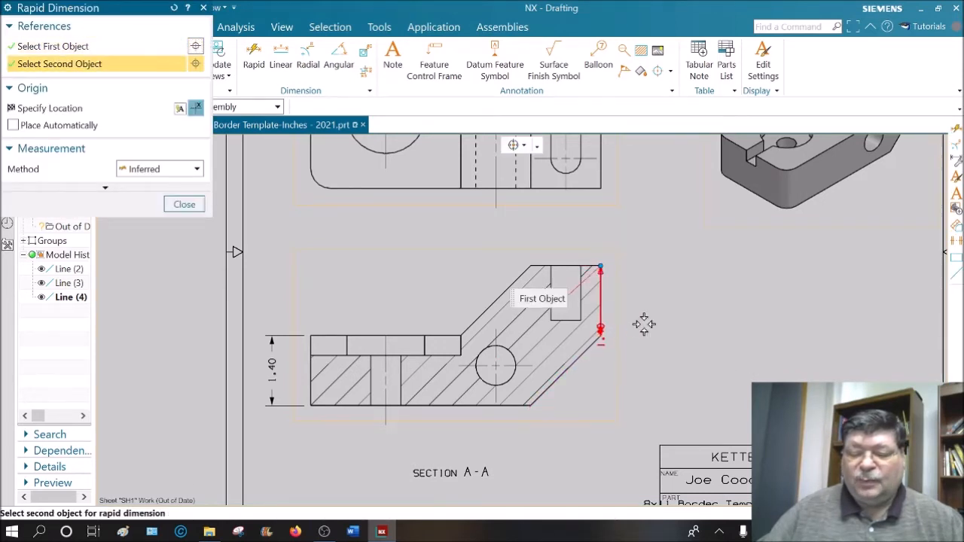
{"action": "left_click", "coordinate": [633, 301]}
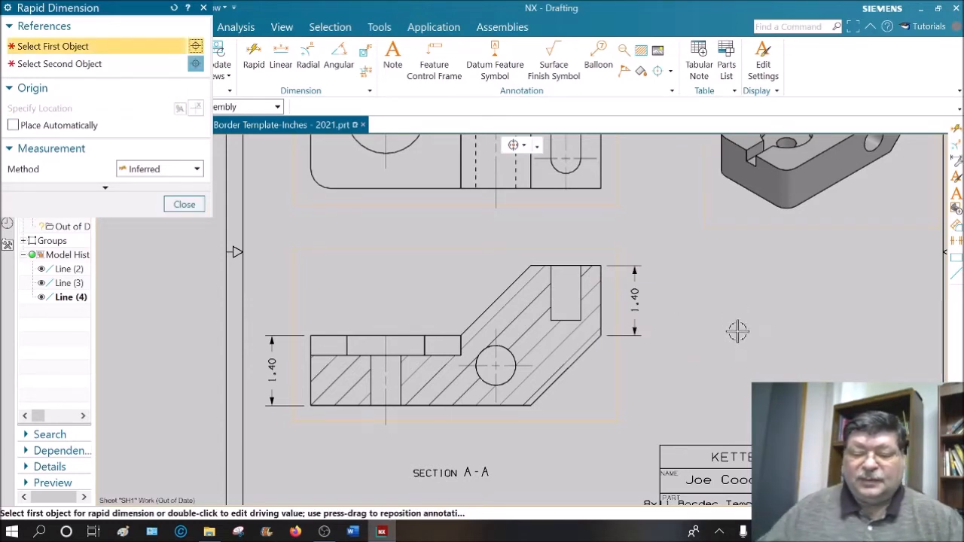
Dimension the section view's bottom edge and center its text between the view and the section label.
{"action": "left_click", "coordinate": [531, 407]}
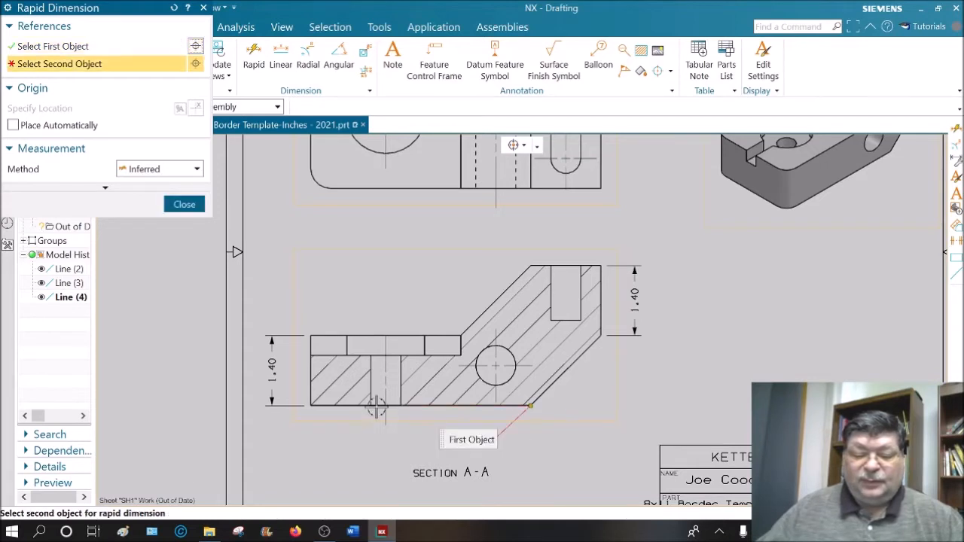
{"action": "left_click", "coordinate": [311, 407]}
{"action": "left_click", "coordinate": [364, 446]}
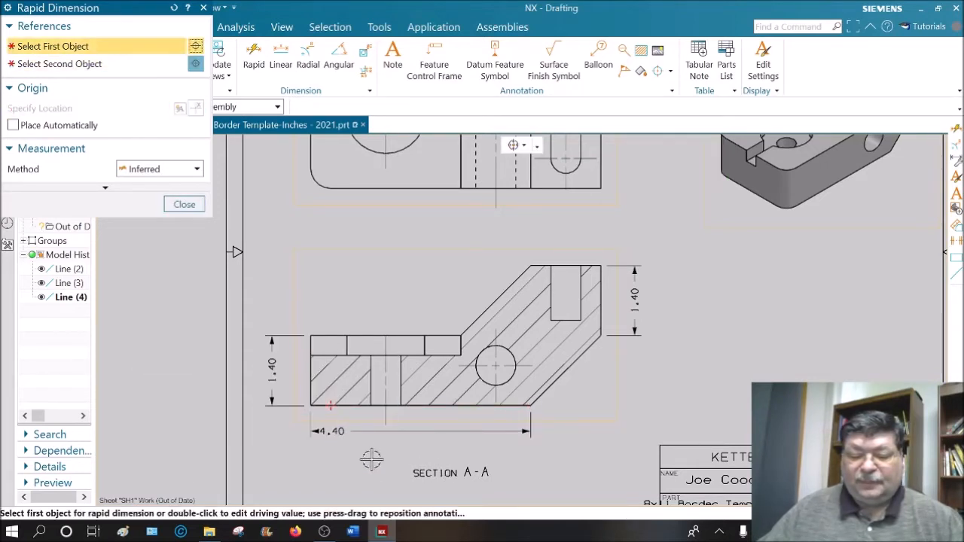
{"action": "left_click_drag", "start_coordinate": [338, 434], "coordinate": [419, 441]}
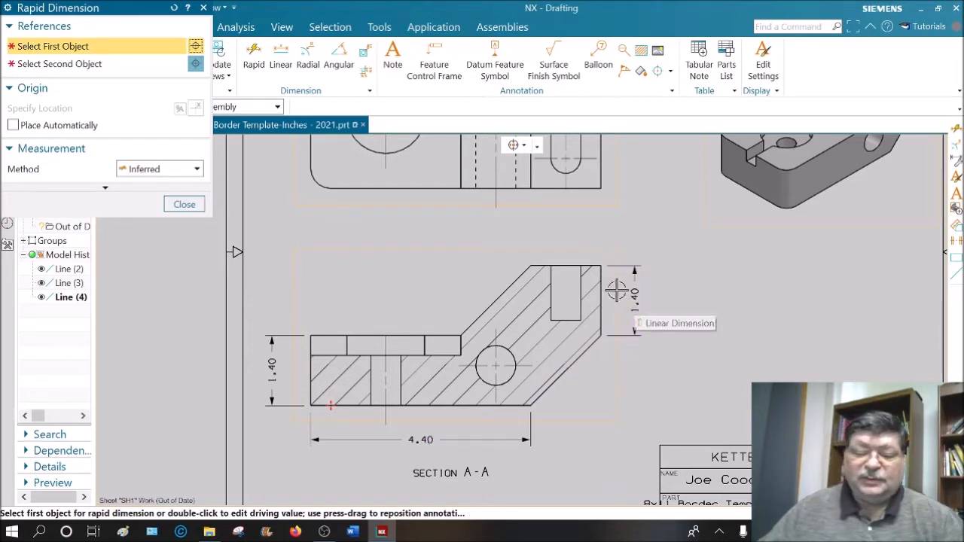
Dimension the raised portion's top edge in the section view, placing it above the edge with its text centered.
{"action": "left_click", "coordinate": [585, 265]}
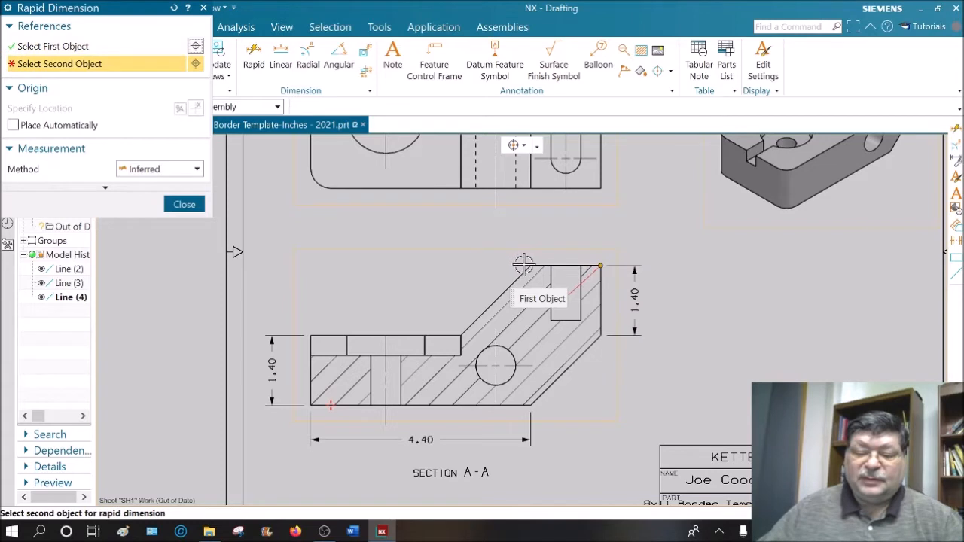
{"action": "left_click", "coordinate": [531, 265]}
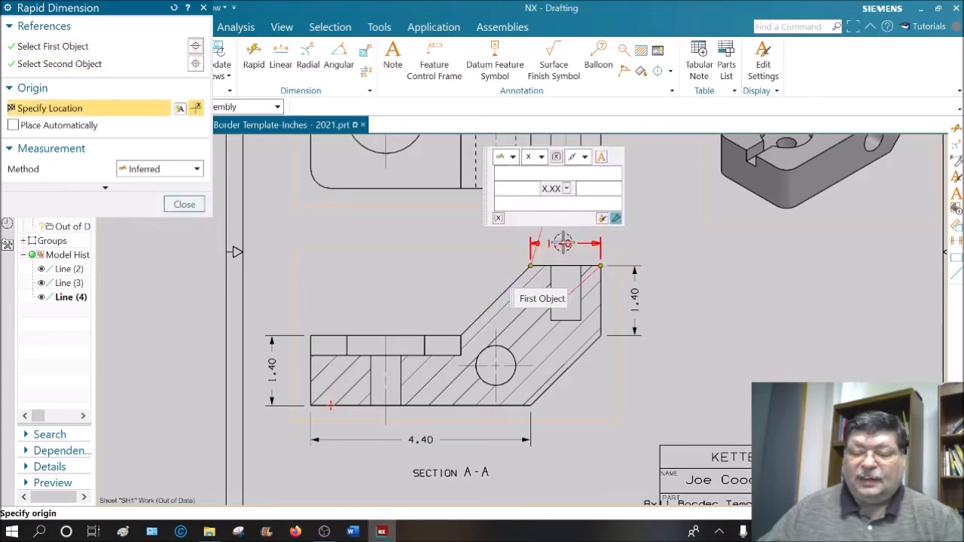
{"action": "left_click", "coordinate": [565, 242]}
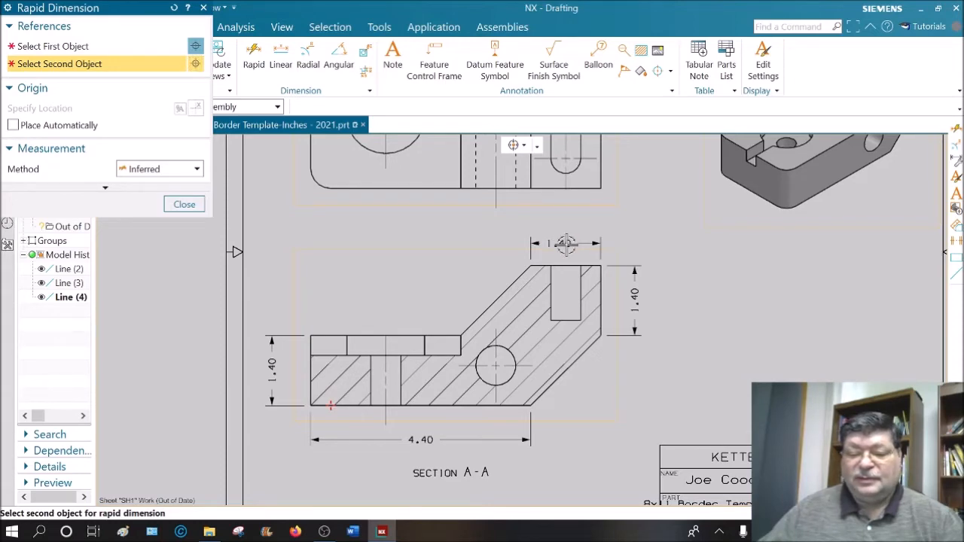
{"action": "left_click", "coordinate": [184, 204]}
{"action": "scroll", "coordinate": [577, 250], "scroll_direction": "up", "scroll_amount": 5}
{"action": "left_click_drag", "start_coordinate": [534, 221], "coordinate": [554, 232]}
{"action": "scroll", "coordinate": [553, 233], "scroll_direction": "down", "scroll_amount": 9}
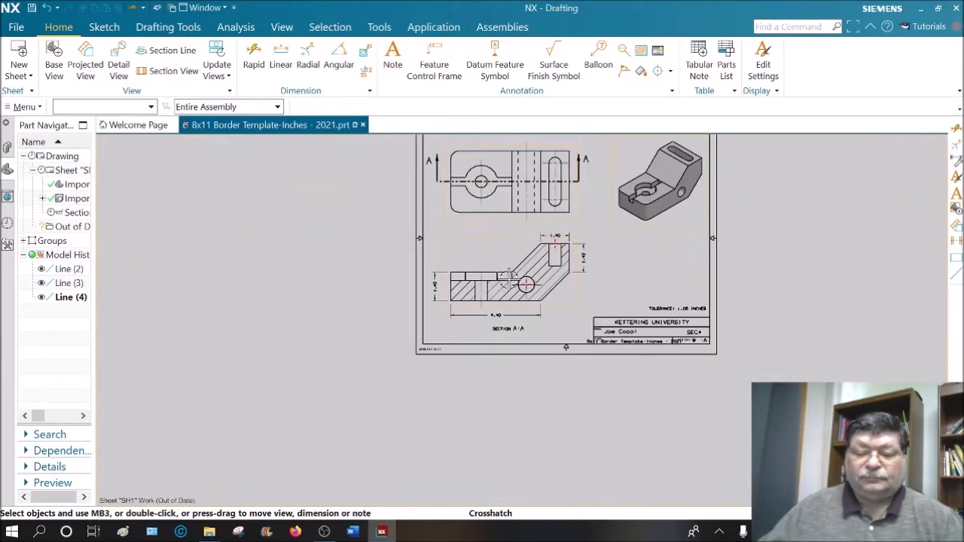
Dimension the low portion's top surface from the left end to the slope, aligned with the horizontal dimension above the raised portion.
{"action": "scroll", "coordinate": [468, 274], "scroll_direction": "up", "scroll_amount": 8}
{"action": "scroll", "coordinate": [487, 260], "scroll_direction": "down", "scroll_amount": 5}
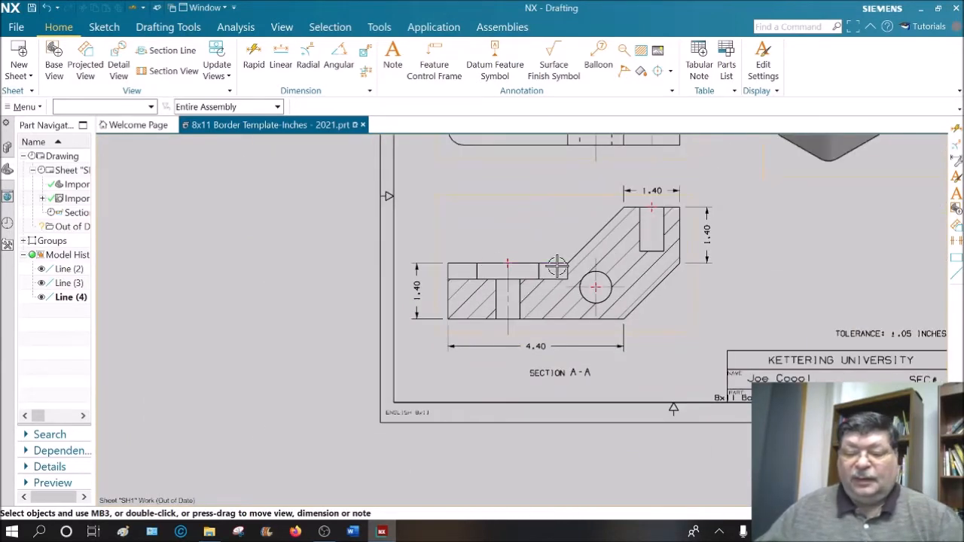
{"action": "scroll", "coordinate": [490, 354], "scroll_direction": "down", "scroll_amount": 1}
{"action": "left_click", "coordinate": [254, 56]}
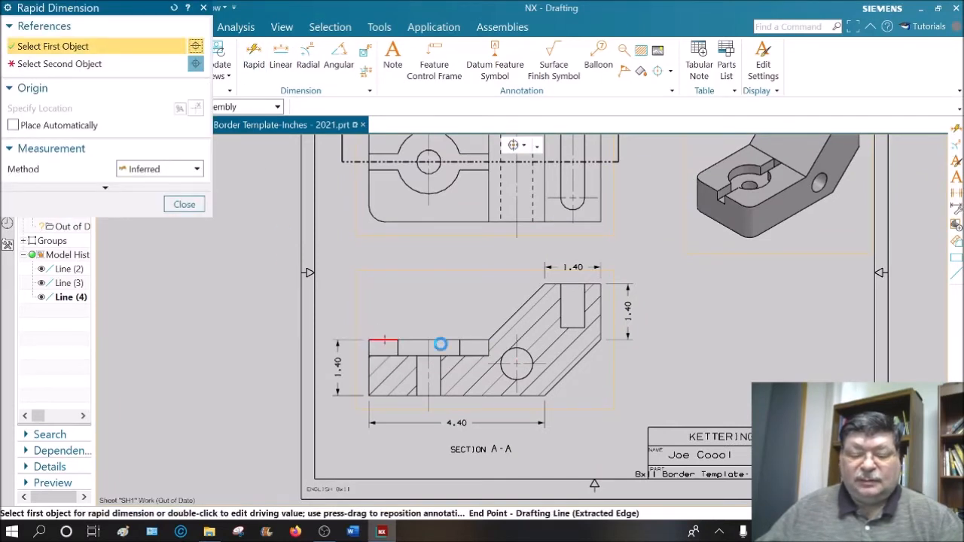
{"action": "left_click", "coordinate": [369, 340]}
{"action": "left_click", "coordinate": [489, 340]}
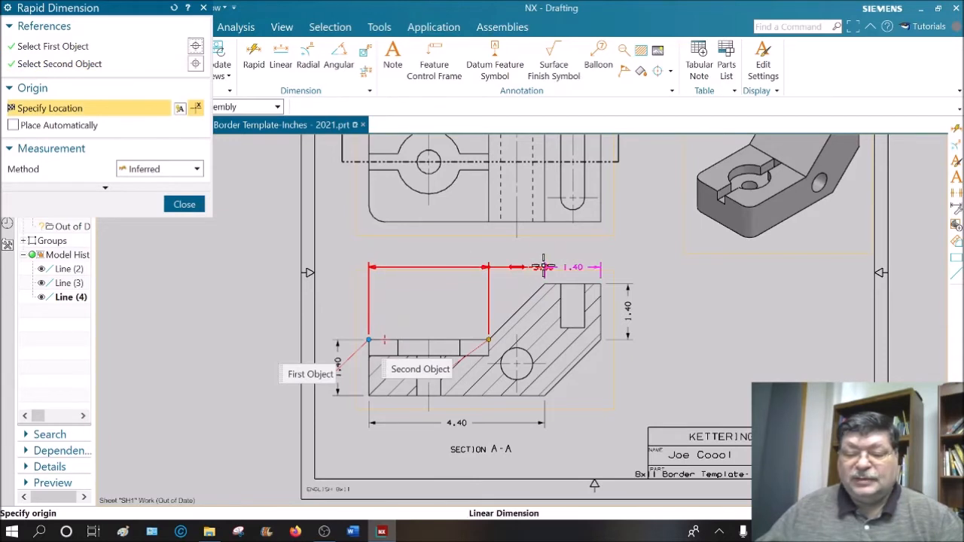
{"action": "mouse_move", "coordinate": [536, 265]}
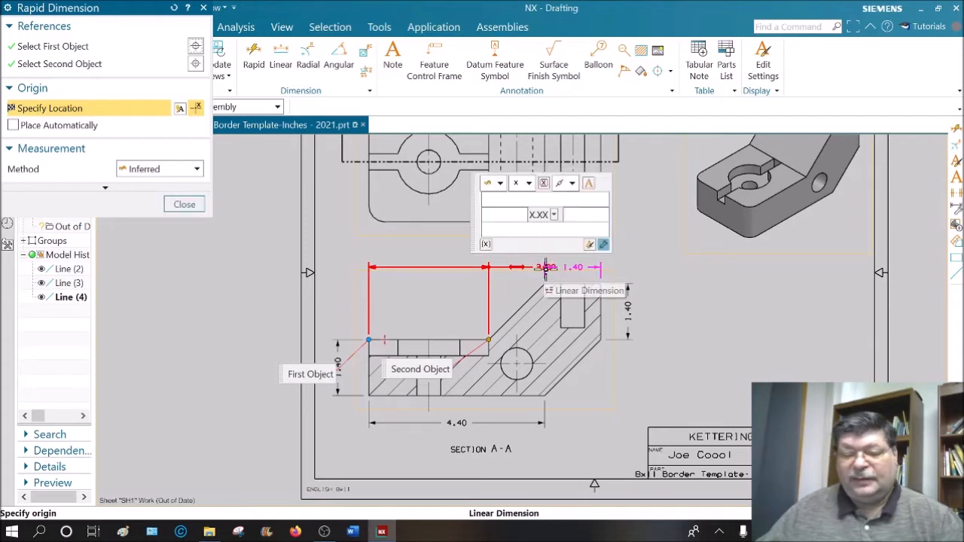
{"action": "left_click", "coordinate": [434, 268]}
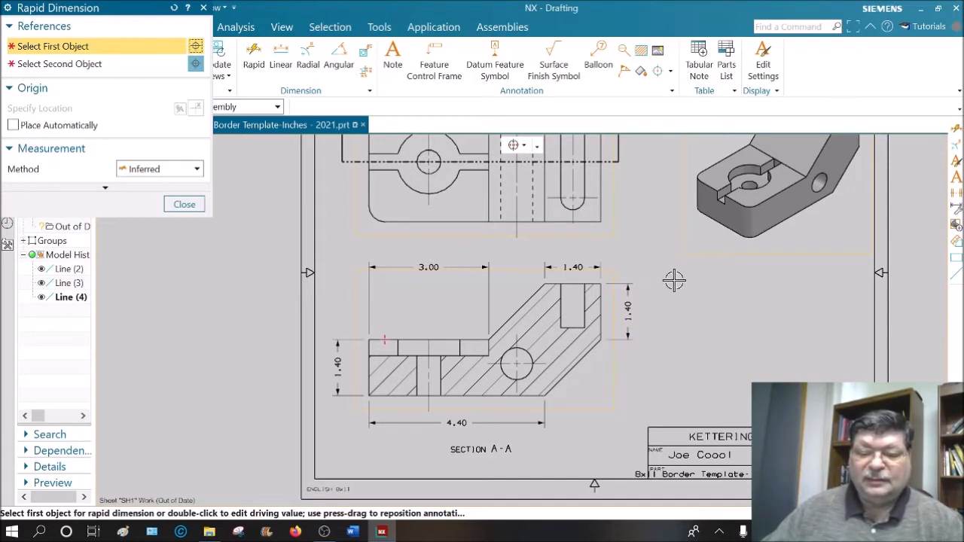
{"action": "key", "text": "ctrl+f"}
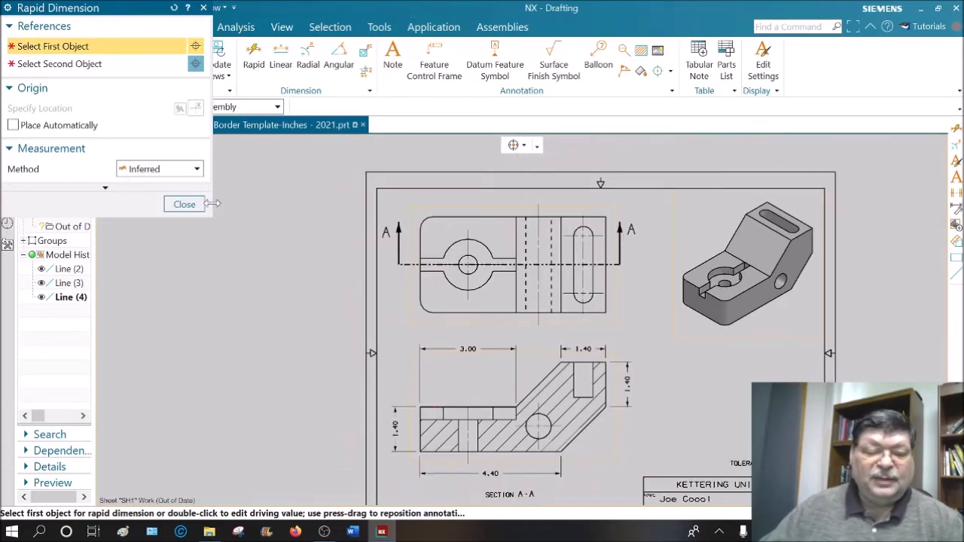
{"action": "key", "text": "Escape"}
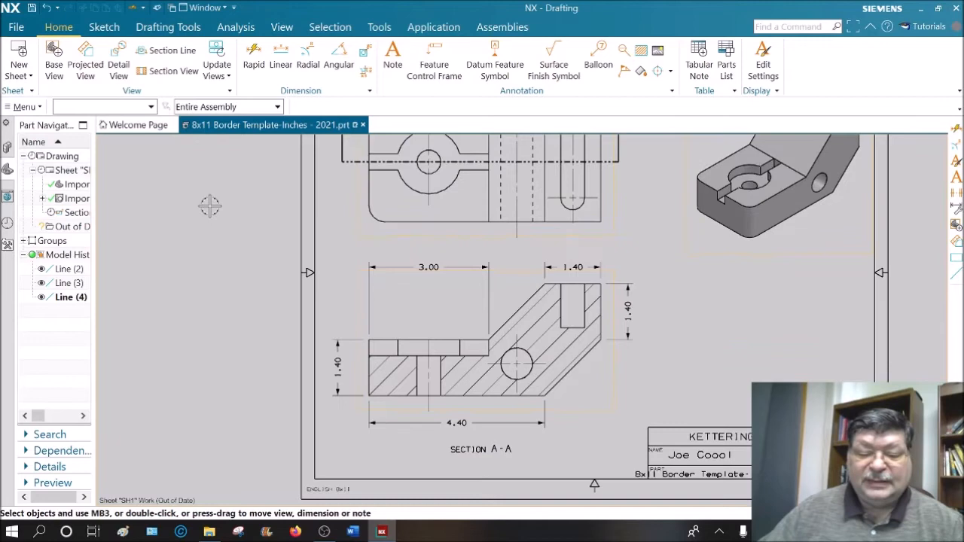
Dimension the vertical distance from the top view's lower right corner to the slot's lower center mark, placed right of the view.
{"action": "left_click", "coordinate": [254, 55]}
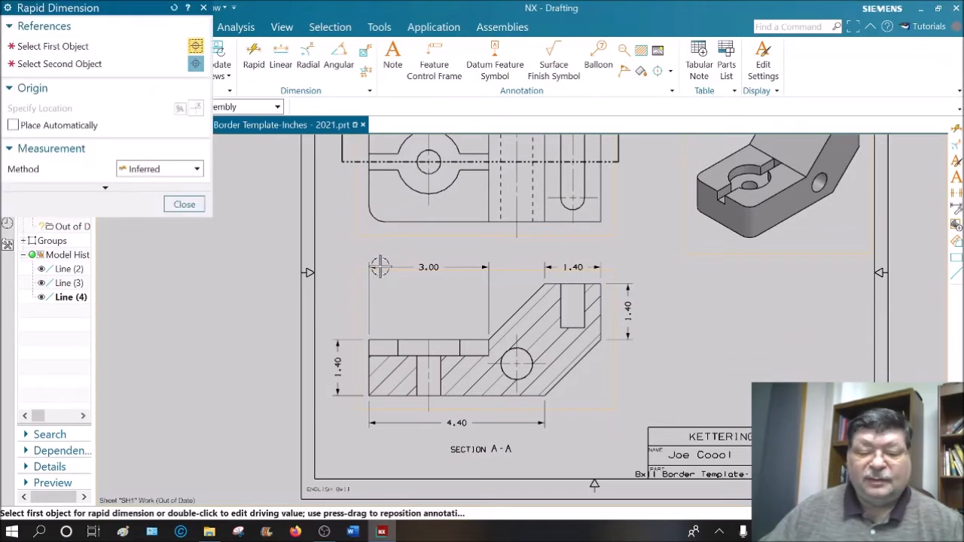
{"action": "mouse_move", "coordinate": [391, 244]}
{"action": "middle_mouse_down", "text": "shift"}
{"action": "mouse_move", "coordinate": [389, 291]}
{"action": "mouse_move", "coordinate": [348, 321]}
{"action": "middle_mouse_up", "text": "shift"}
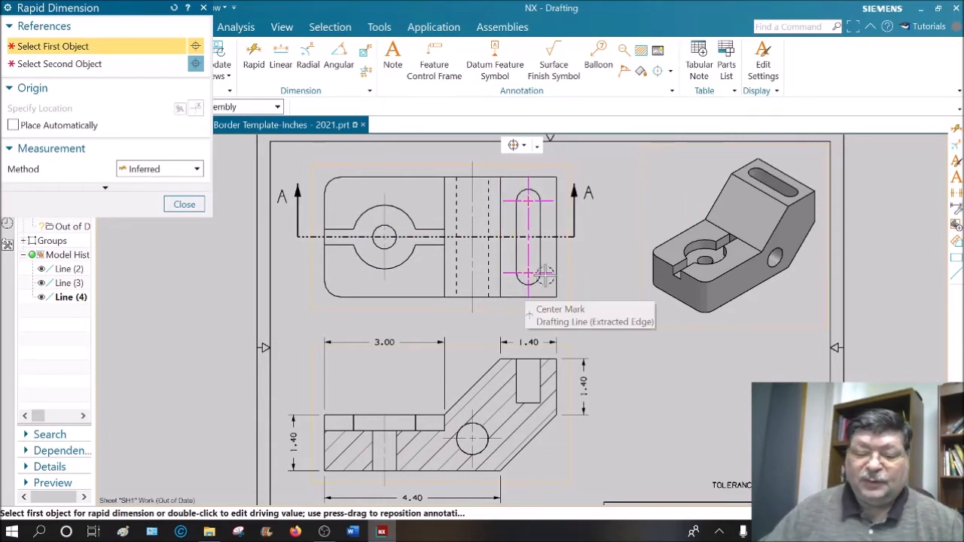
{"action": "left_click", "coordinate": [558, 298]}
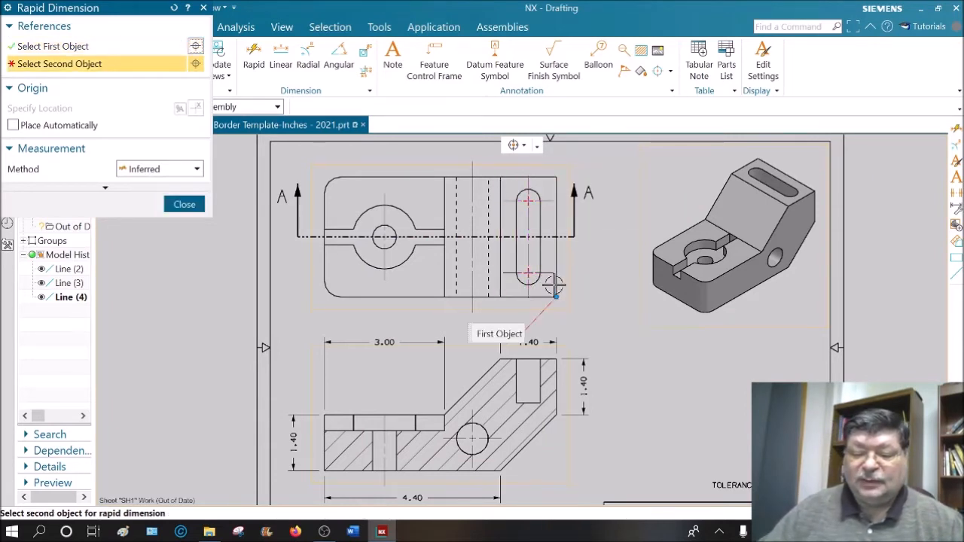
{"action": "left_click", "coordinate": [526, 273]}
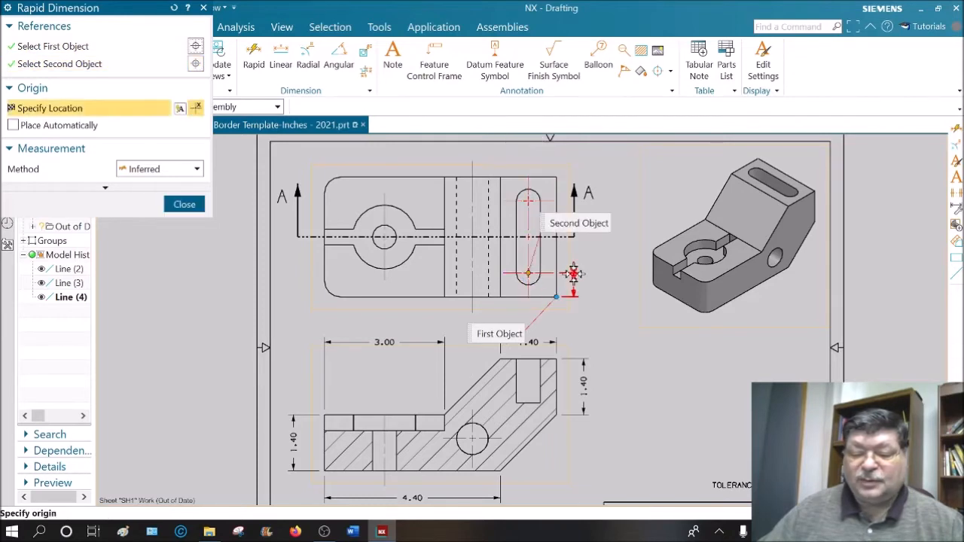
{"action": "left_click", "coordinate": [585, 285]}
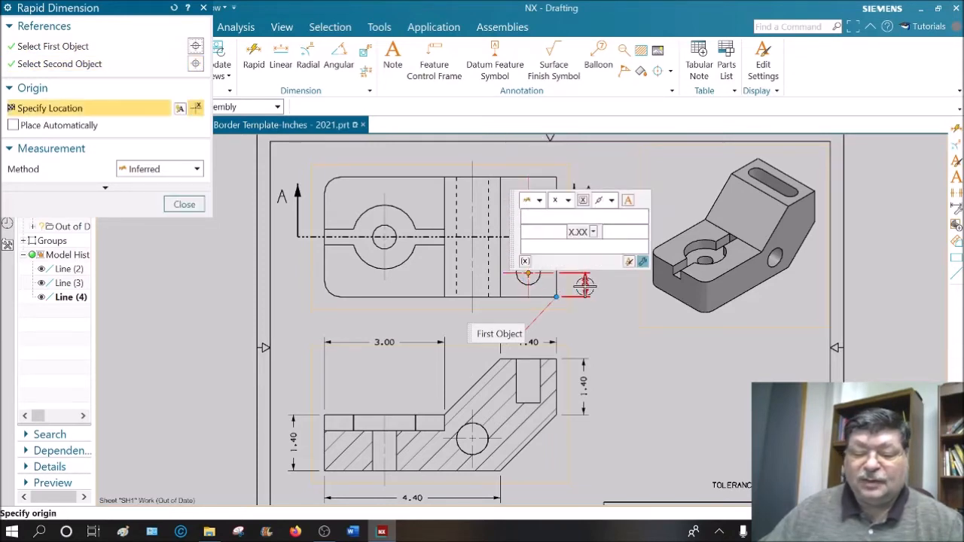
Dimension the horizontal distance from the top view's lower right corner to the slot's vertical centerline, placed just below the view.
{"action": "scroll", "coordinate": [582, 296], "scroll_direction": "up", "scroll_amount": 3}
{"action": "scroll", "coordinate": [581, 296], "scroll_direction": "up", "scroll_amount": 2}
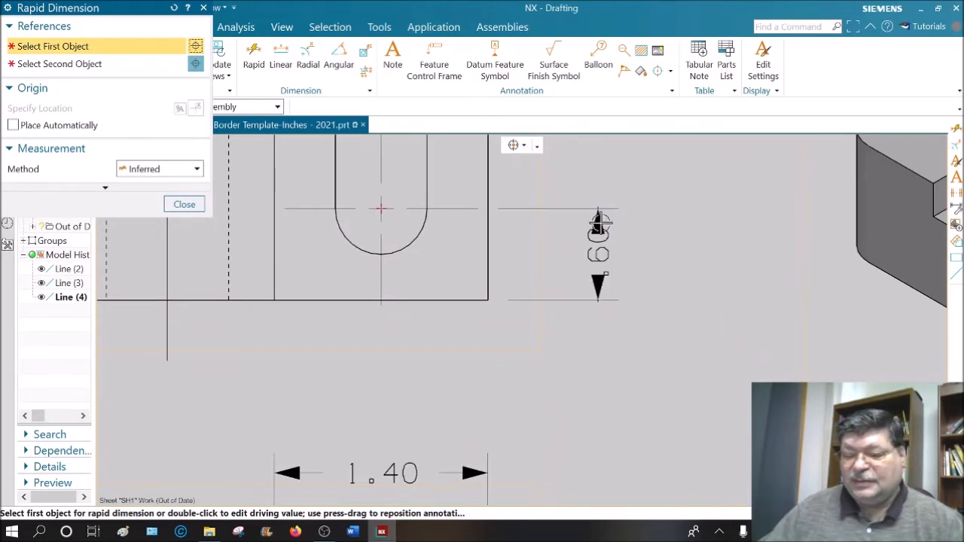
{"action": "scroll", "coordinate": [550, 288], "scroll_direction": "down", "scroll_amount": 3}
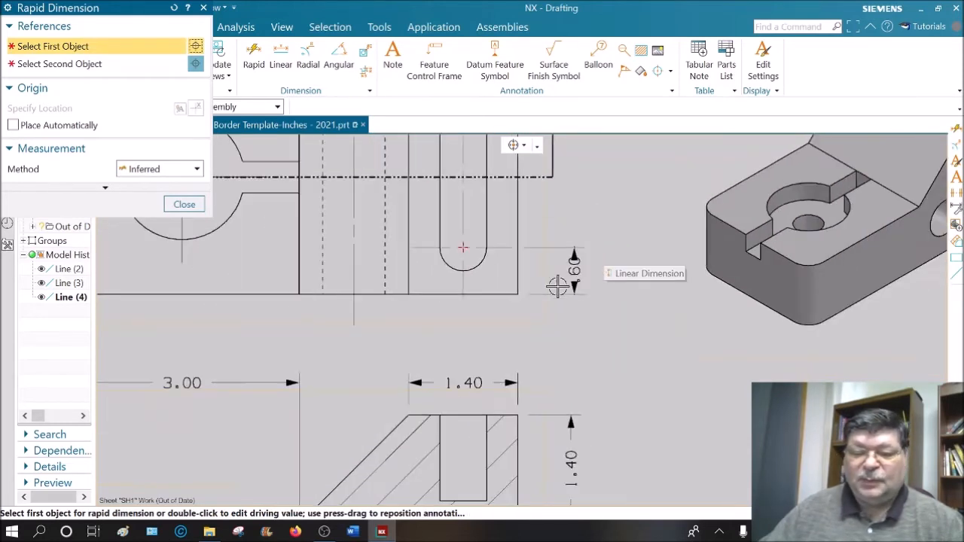
{"action": "left_click", "coordinate": [517, 293]}
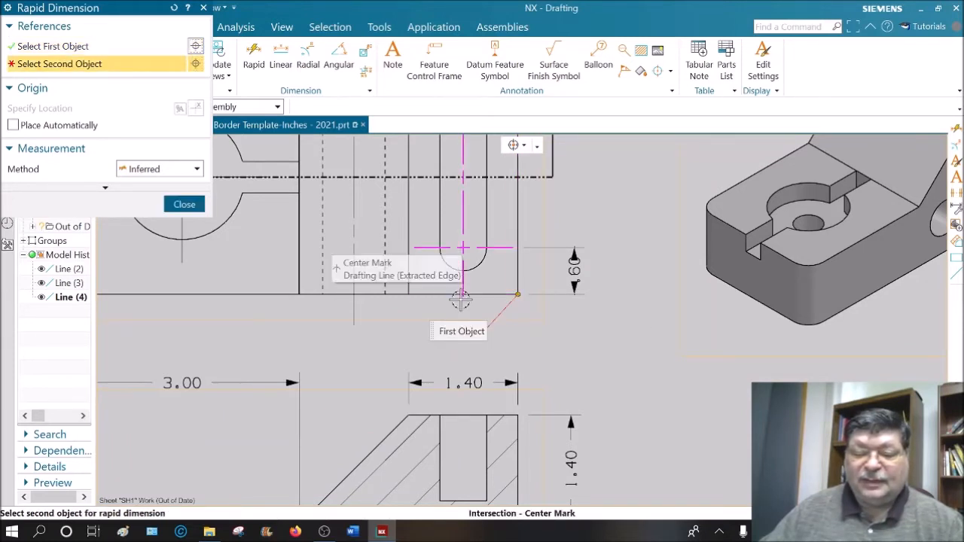
{"action": "left_click", "coordinate": [462, 294]}
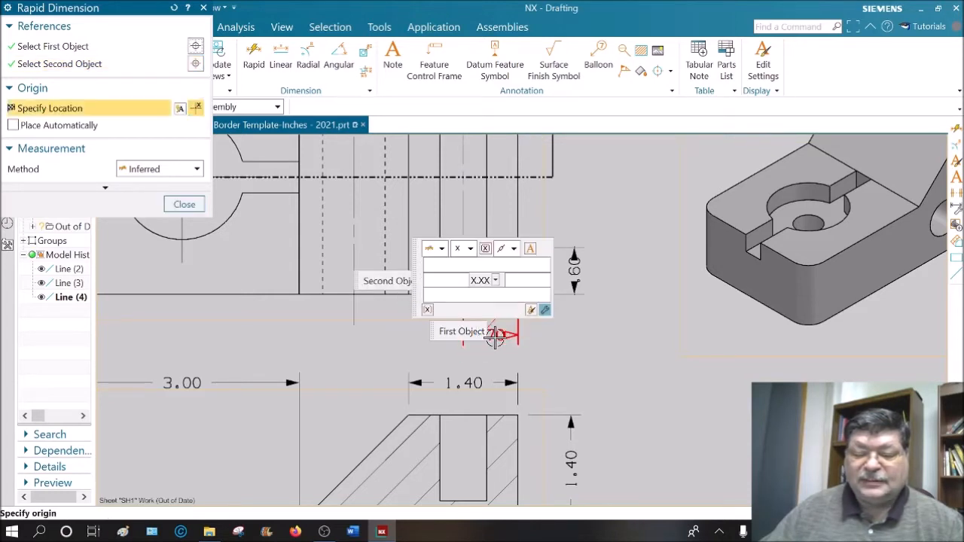
{"action": "left_click", "coordinate": [494, 338]}
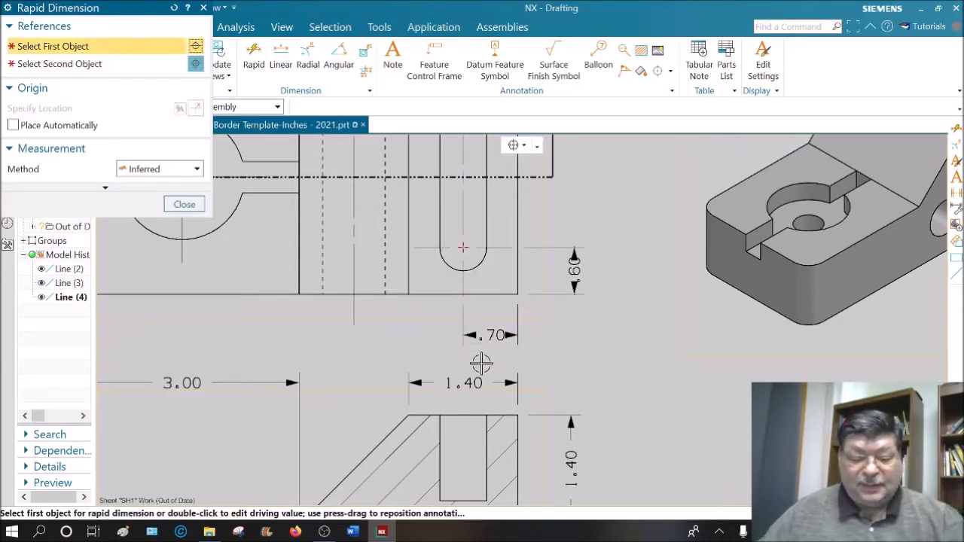
{"action": "key", "text": "Escape"}
Dimension the vertical distance from the top view's lower right corner to the slot's upper center mark, placed outside the existing vertical dimension.
{"action": "scroll", "coordinate": [556, 345], "scroll_direction": "down", "scroll_amount": 2}
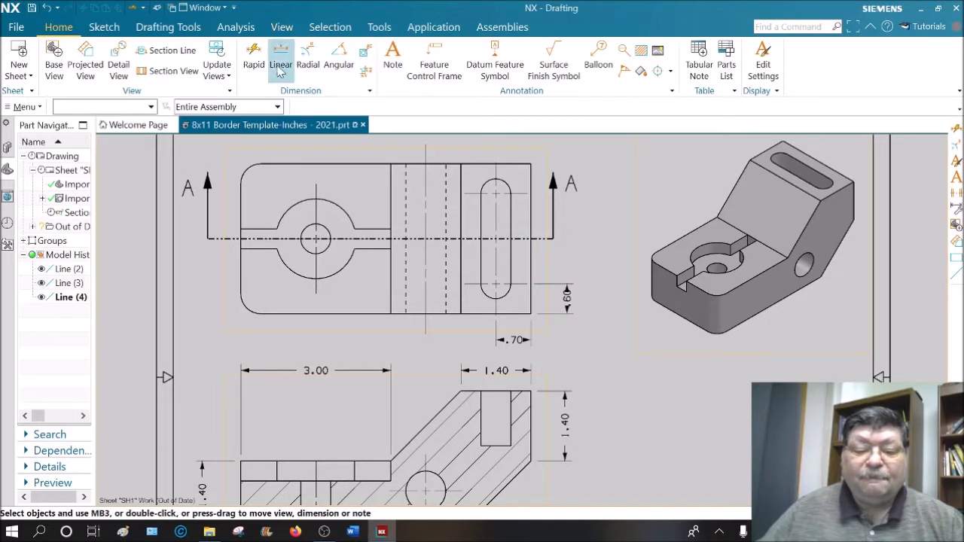
{"action": "left_click", "coordinate": [254, 58]}
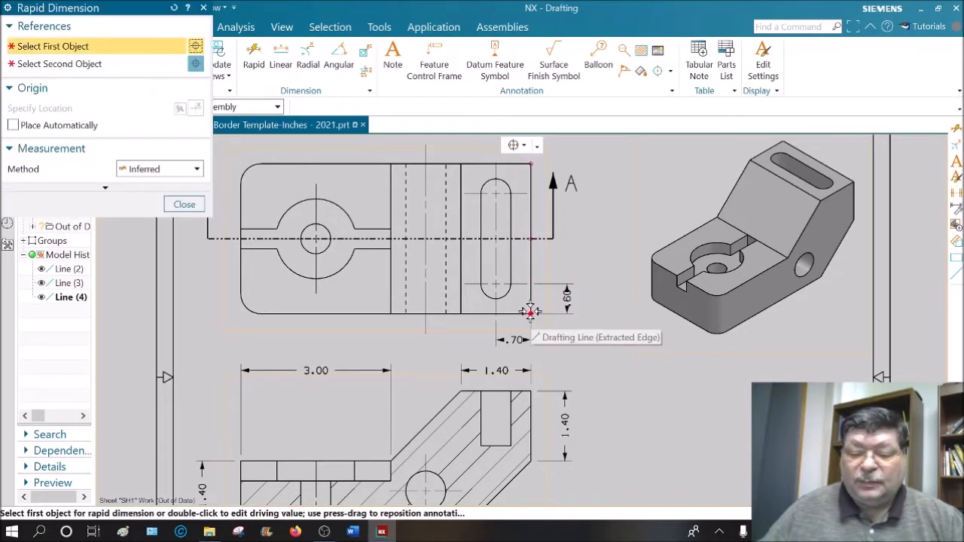
{"action": "left_click", "coordinate": [518, 257]}
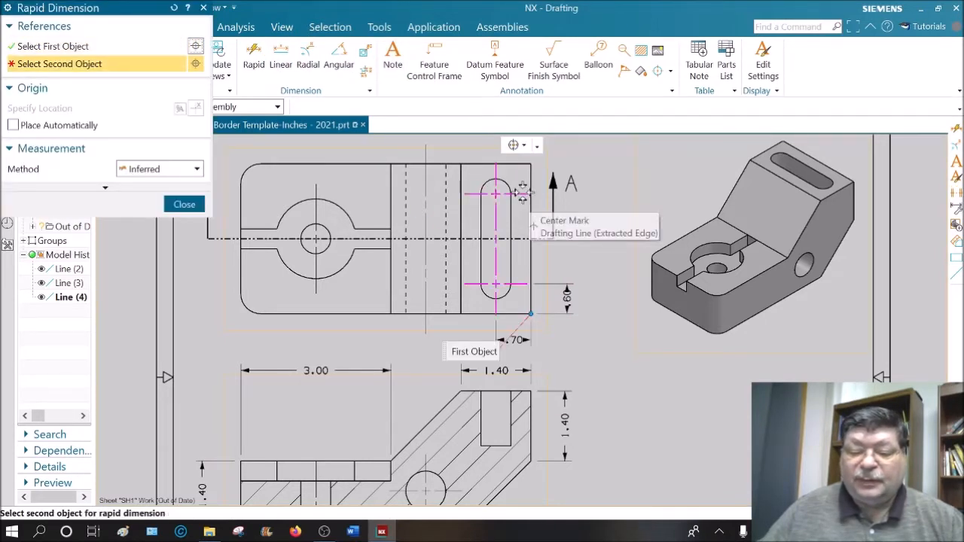
{"action": "left_click", "coordinate": [507, 196]}
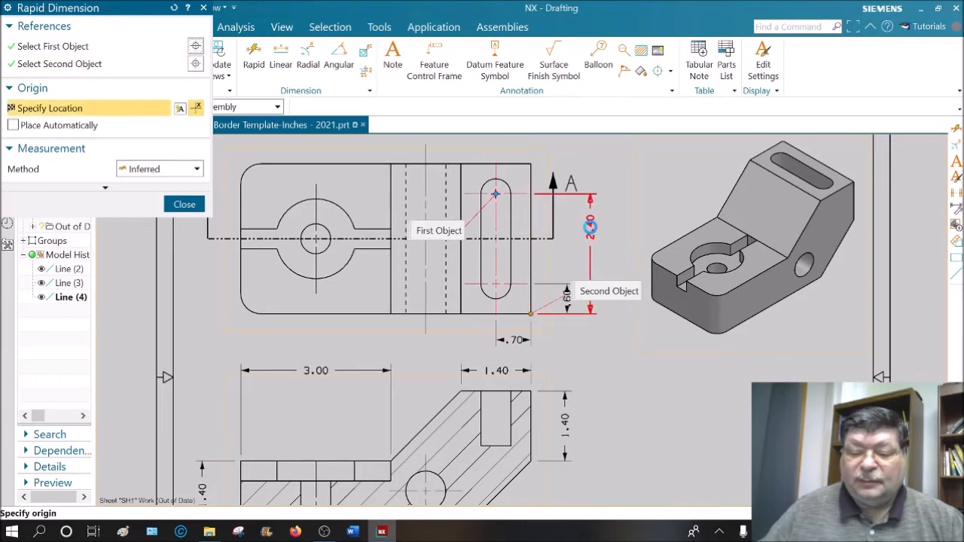
{"action": "left_click", "coordinate": [589, 235]}
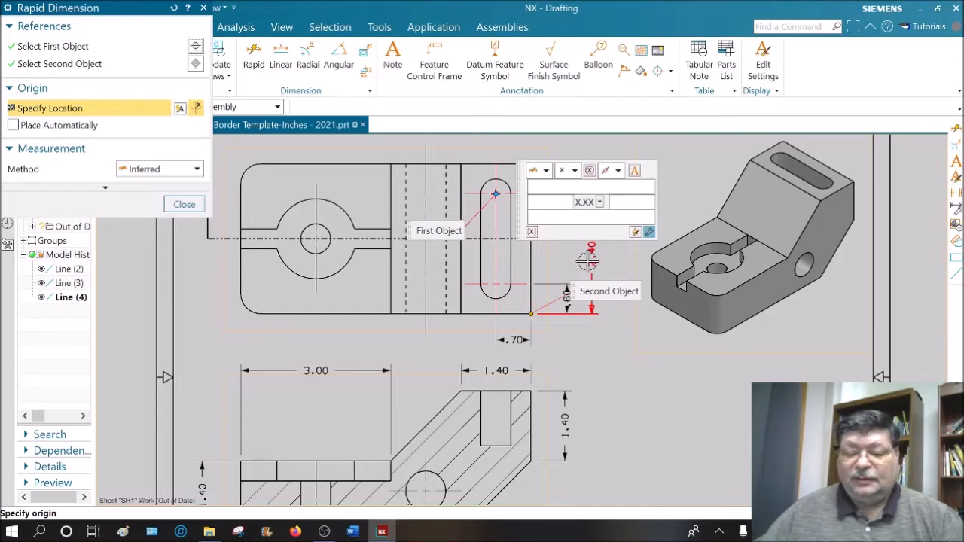
{"action": "left_click", "coordinate": [586, 257]}
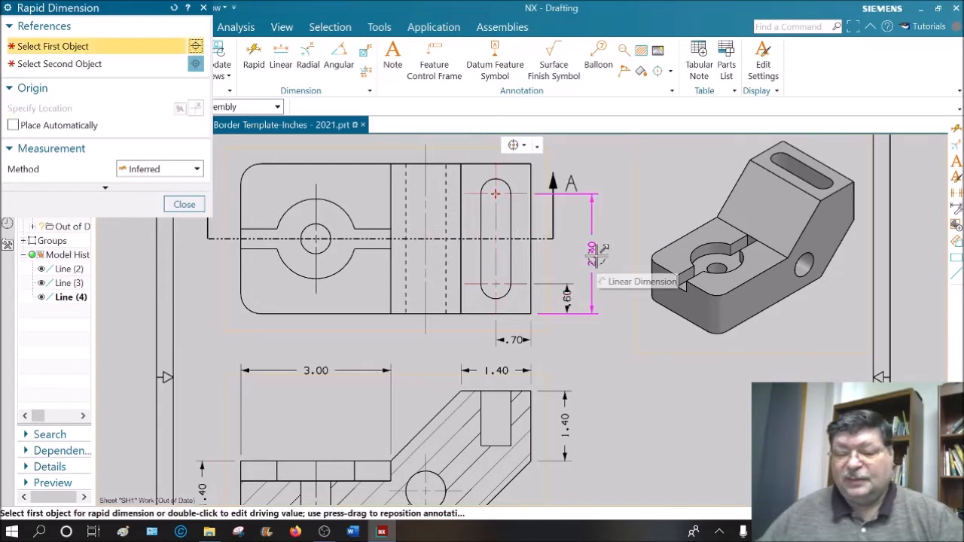
{"action": "left_click", "coordinate": [185, 204]}
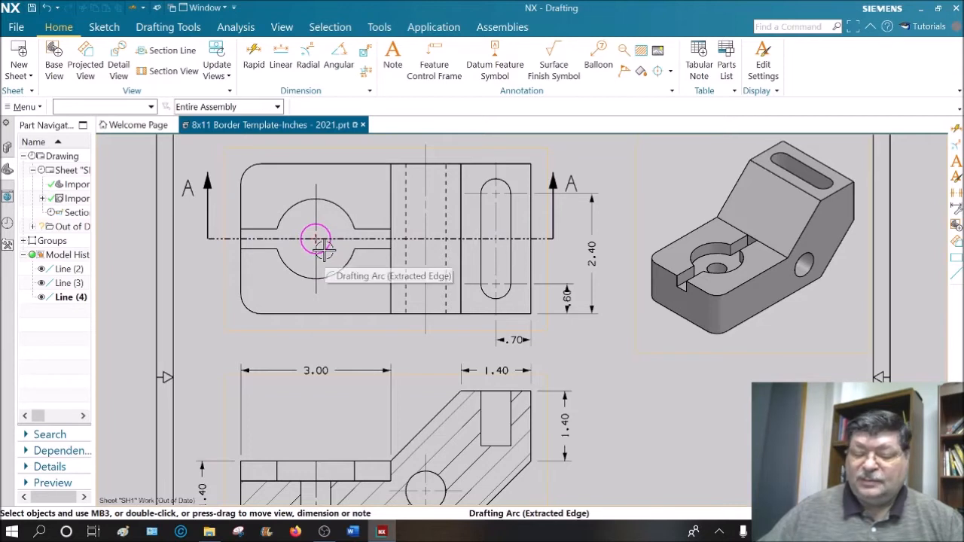
Dimension the vertical distance from the top view's bottom edge to the left groove's lower edge, placed left of the view.
{"action": "left_click", "coordinate": [254, 61]}
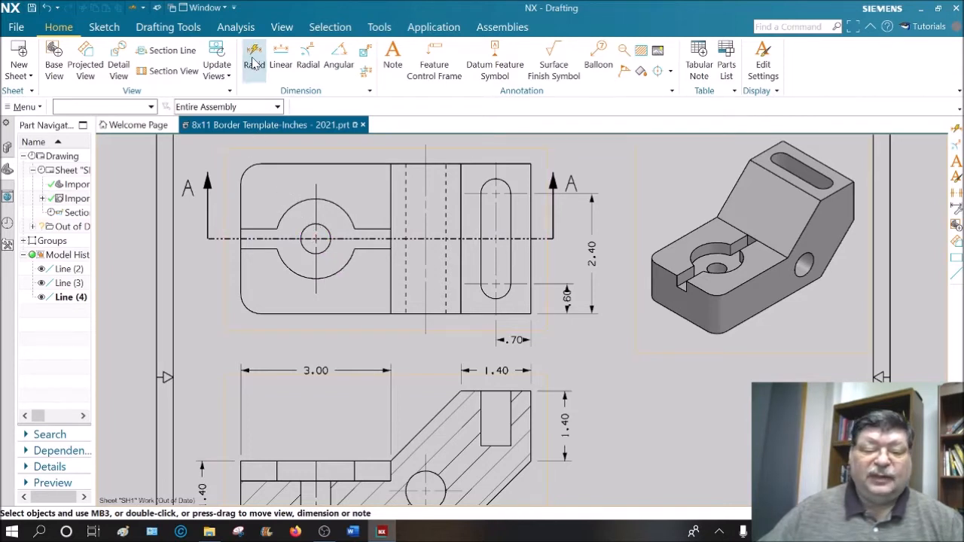
{"action": "left_click", "coordinate": [260, 315]}
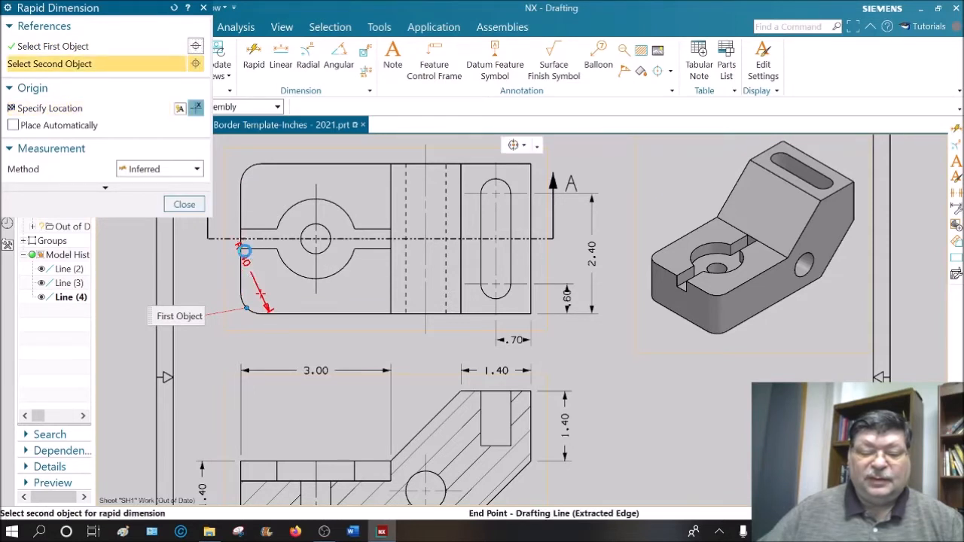
{"action": "left_click", "coordinate": [241, 250]}
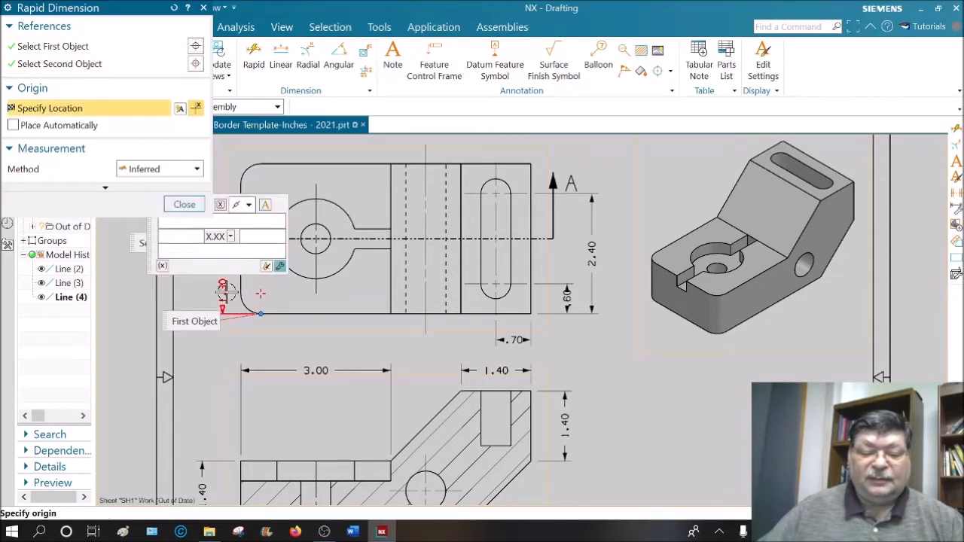
{"action": "left_click", "coordinate": [224, 292]}
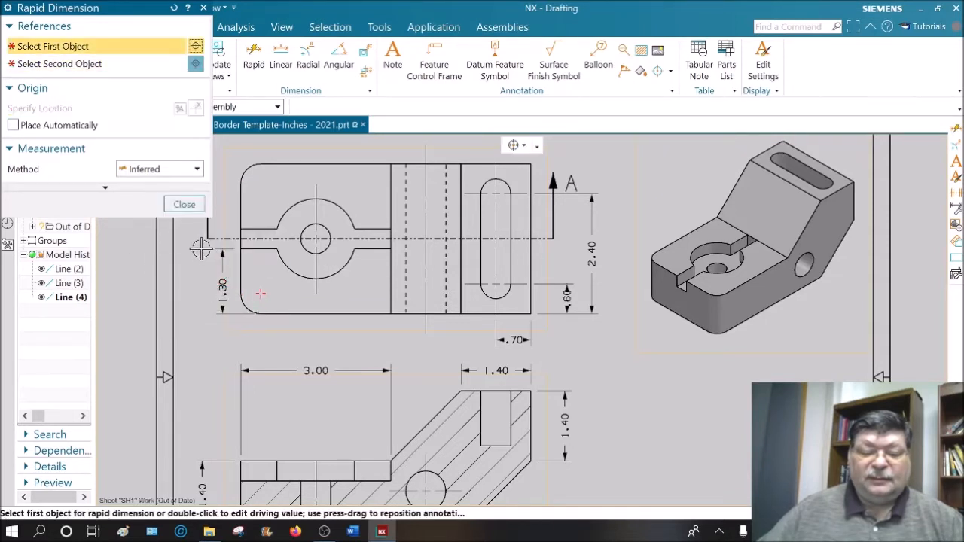
Dimension the vertical distance from the top view's bottom edge to the left groove's upper edge, placed outside the lower-edge dimension.
{"action": "left_click", "coordinate": [240, 230]}
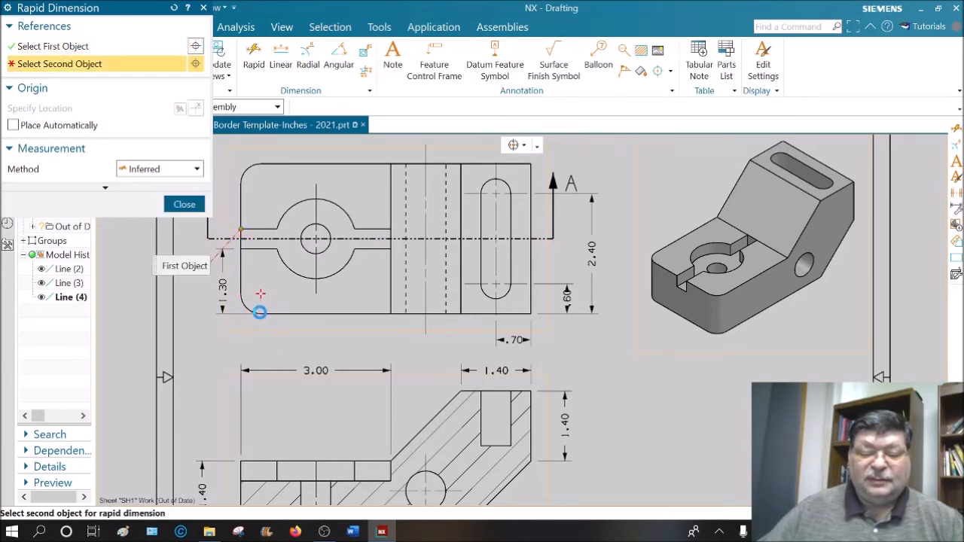
{"action": "left_click", "coordinate": [260, 311]}
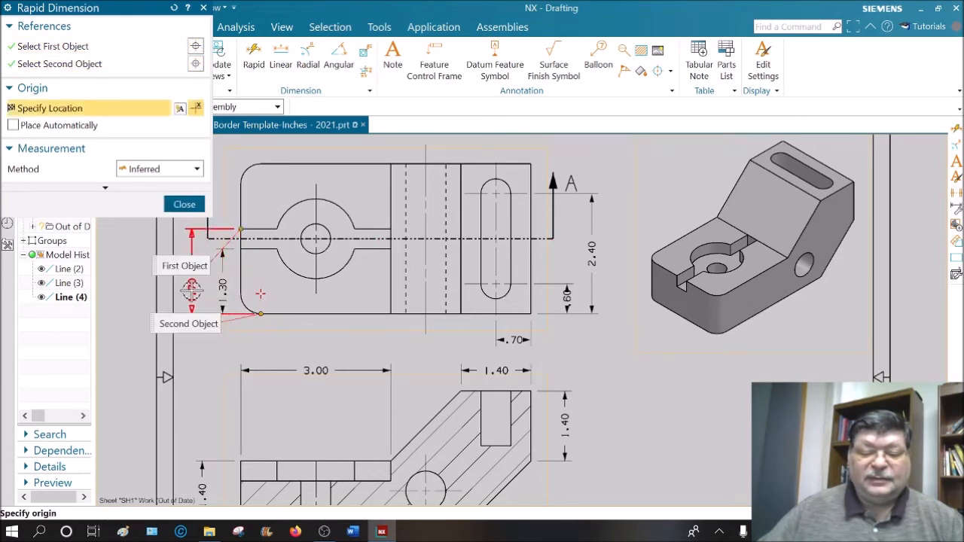
{"action": "left_click", "coordinate": [191, 290]}
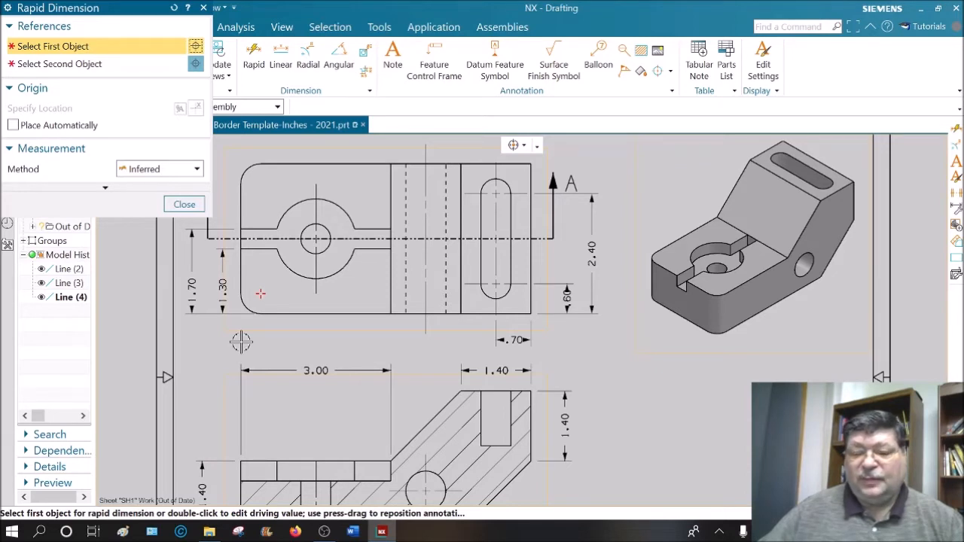
{"action": "key", "text": "Escape"}
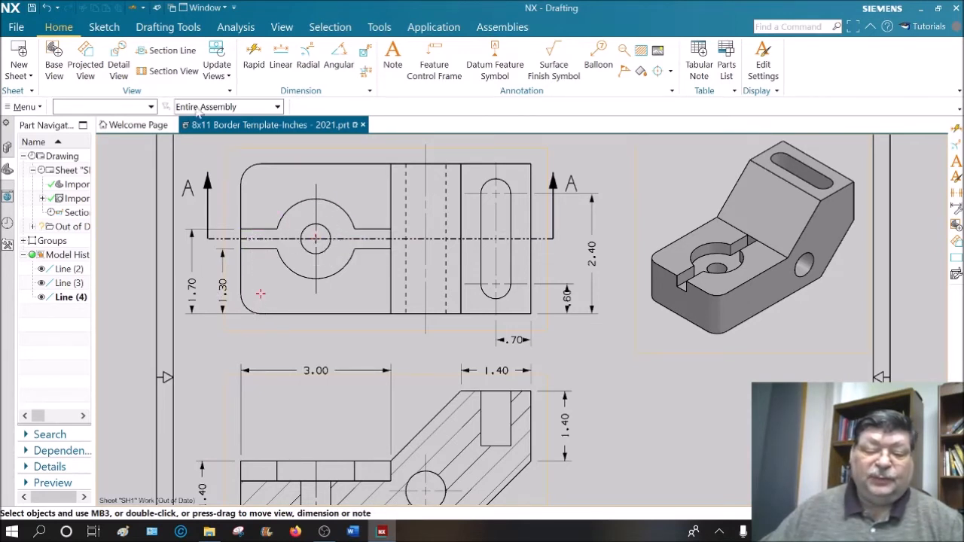
Dimension the vertical distance from the top view's bottom edge to the section line, placing the text below the view.
{"action": "left_click", "coordinate": [254, 75]}
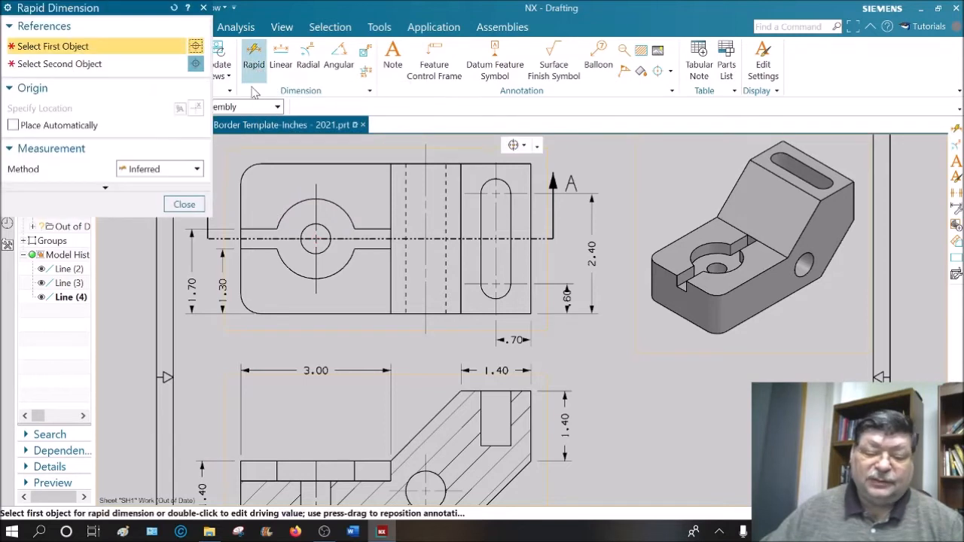
{"action": "left_click", "coordinate": [260, 314]}
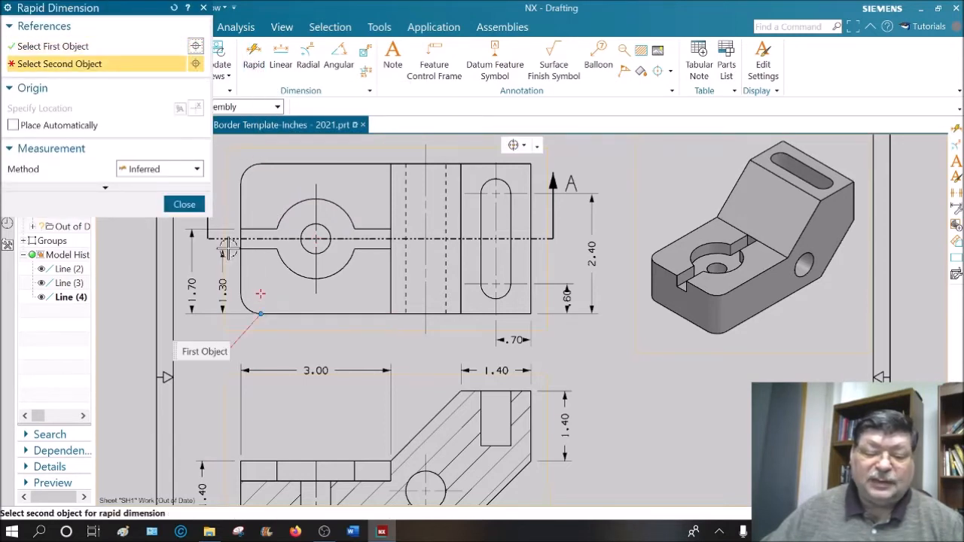
{"action": "left_click", "coordinate": [218, 240]}
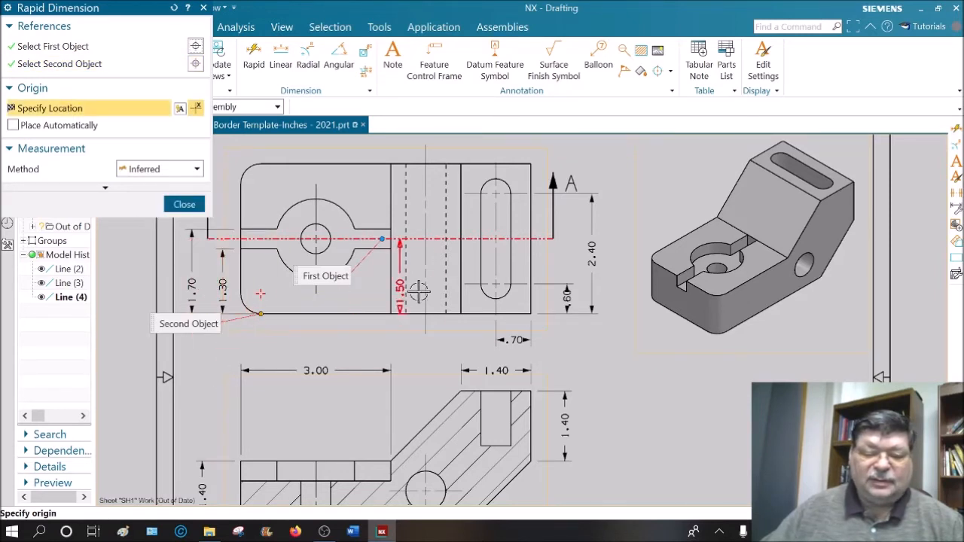
{"action": "left_click", "coordinate": [352, 333]}
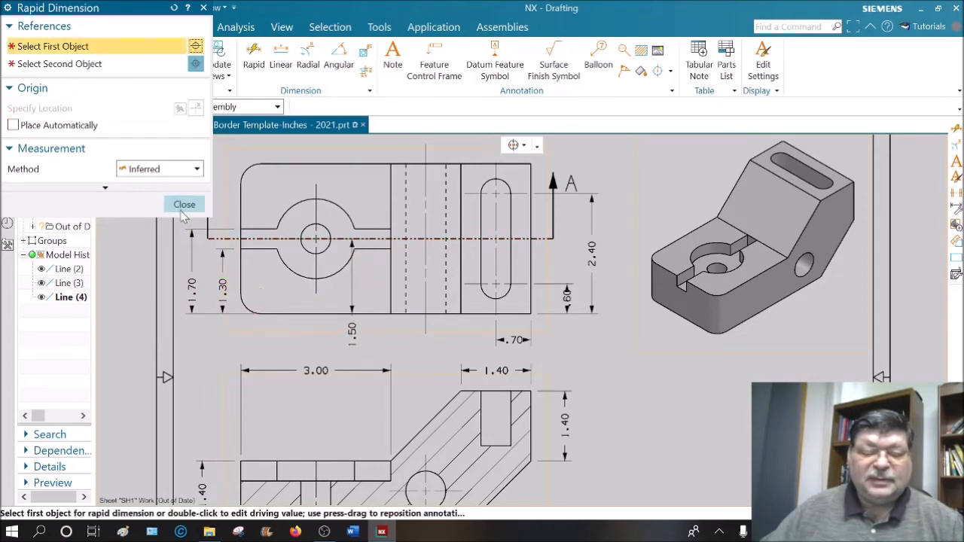
Move the section line's vertical dimension between the two groove dimensions, in line with the left section arrow.
{"action": "scroll", "coordinate": [189, 222], "scroll_direction": "up", "scroll_amount": 5}
{"action": "scroll", "coordinate": [555, 357], "scroll_direction": "down", "scroll_amount": 3}
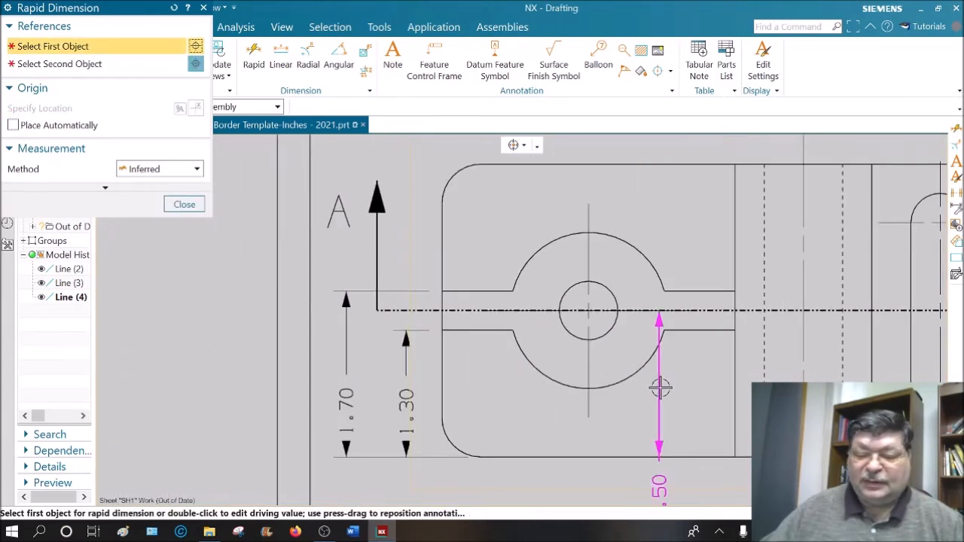
{"action": "left_click_drag", "start_coordinate": [658, 381], "coordinate": [374, 380]}
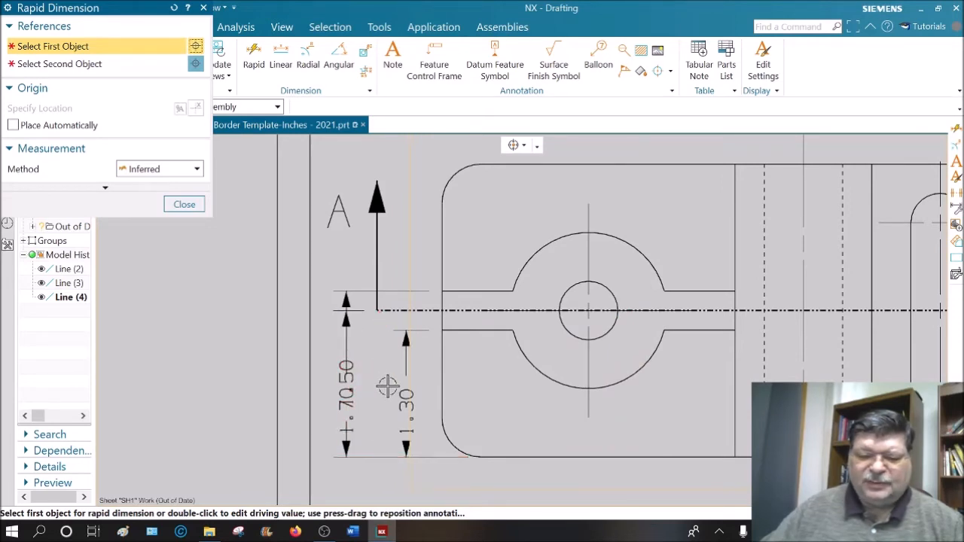
{"action": "left_click_drag", "start_coordinate": [345, 381], "coordinate": [373, 379]}
{"action": "key", "text": "Escape"}
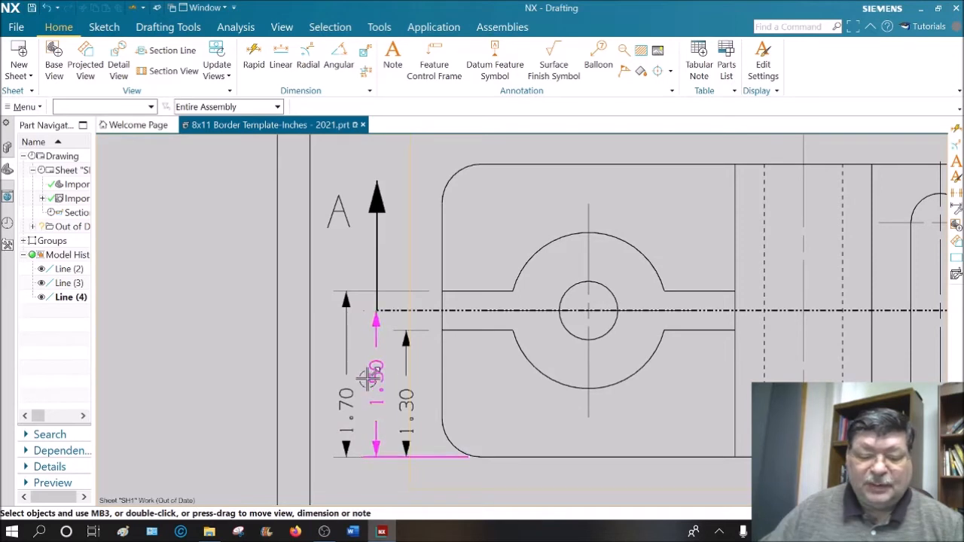
Move the 1.70 and 1.30 dimension texts slightly higher and even out the spacing of the three stacked dimensions.
{"action": "scroll", "coordinate": [495, 404], "scroll_direction": "up", "scroll_amount": 1}
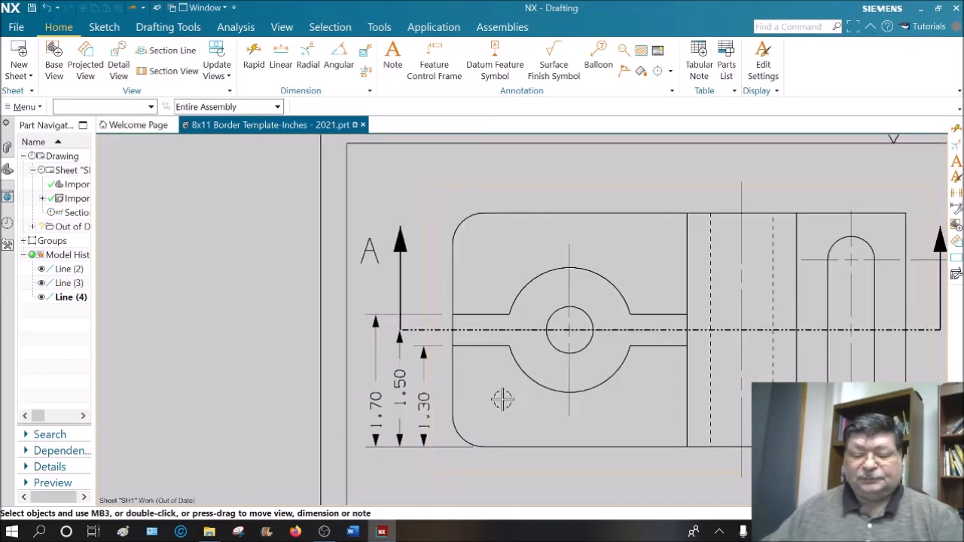
{"action": "left_click_drag", "start_coordinate": [370, 403], "coordinate": [374, 375]}
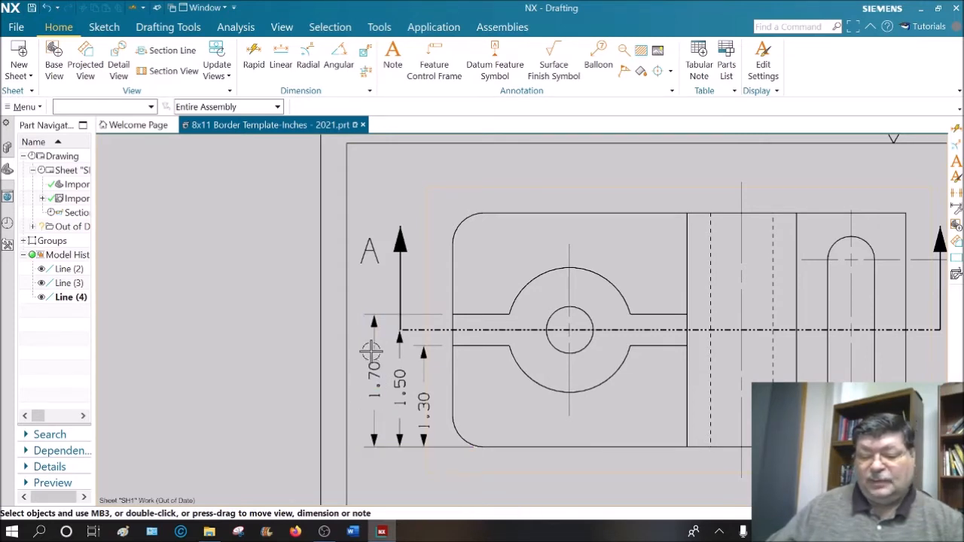
{"action": "left_click_drag", "start_coordinate": [427, 409], "coordinate": [423, 389]}
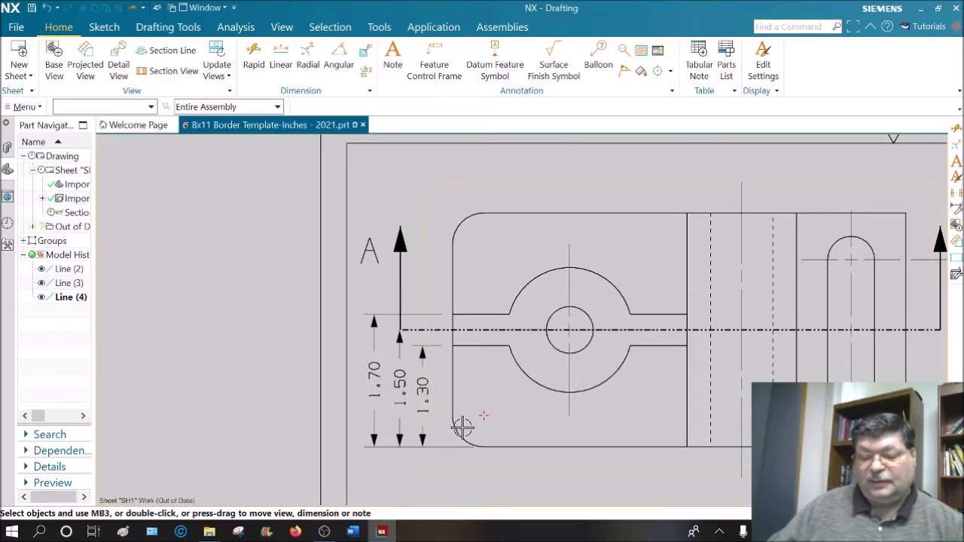
{"action": "left_click", "coordinate": [379, 375]}
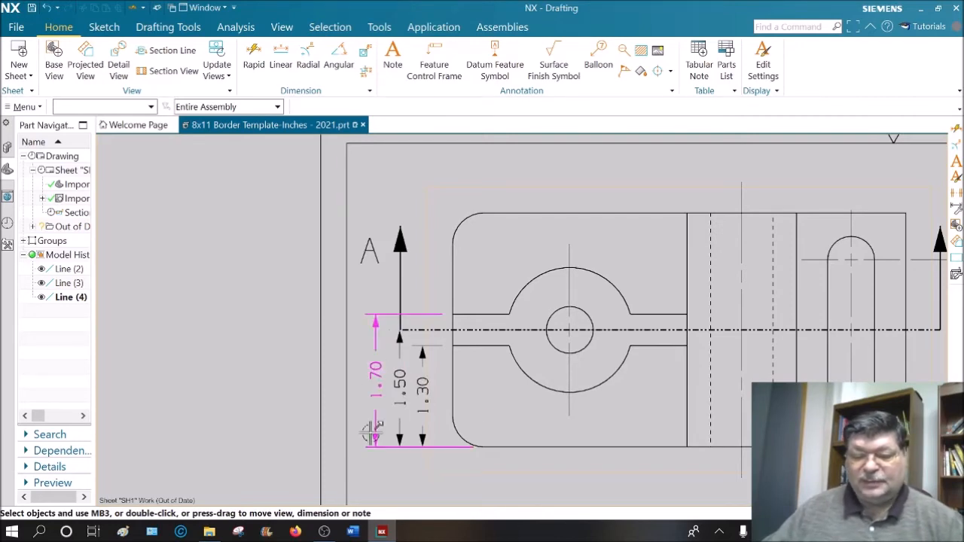
Examine where the vertical dimensions' extension line meets the top view's lower left rounded corner, and review the sheet layout.
{"action": "scroll", "coordinate": [456, 452], "scroll_direction": "up", "scroll_amount": 5}
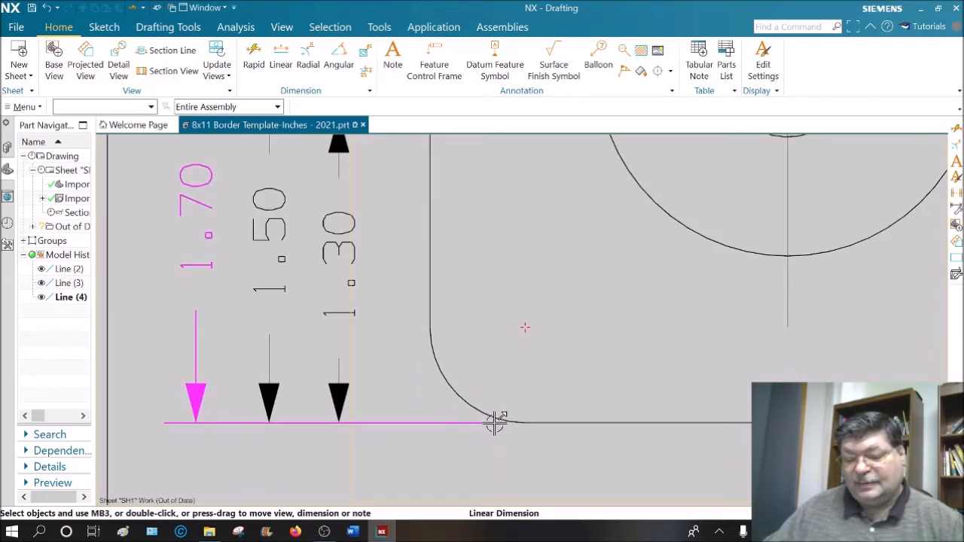
{"action": "scroll", "coordinate": [502, 423], "scroll_direction": "down", "scroll_amount": 2}
{"action": "scroll", "coordinate": [503, 423], "scroll_direction": "up", "scroll_amount": 5}
{"action": "scroll", "coordinate": [481, 430], "scroll_direction": "down", "scroll_amount": 8}
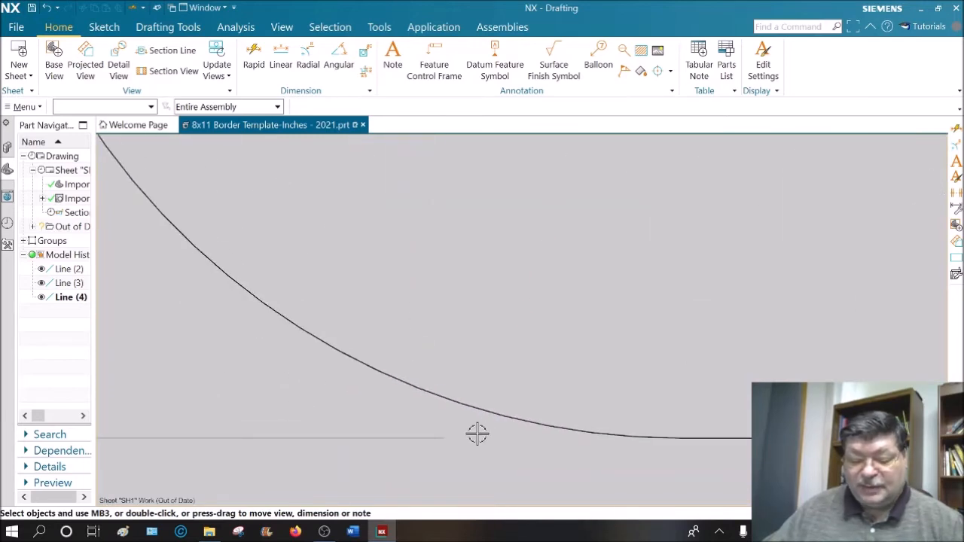
{"action": "scroll", "coordinate": [517, 448], "scroll_direction": "up", "scroll_amount": 4}
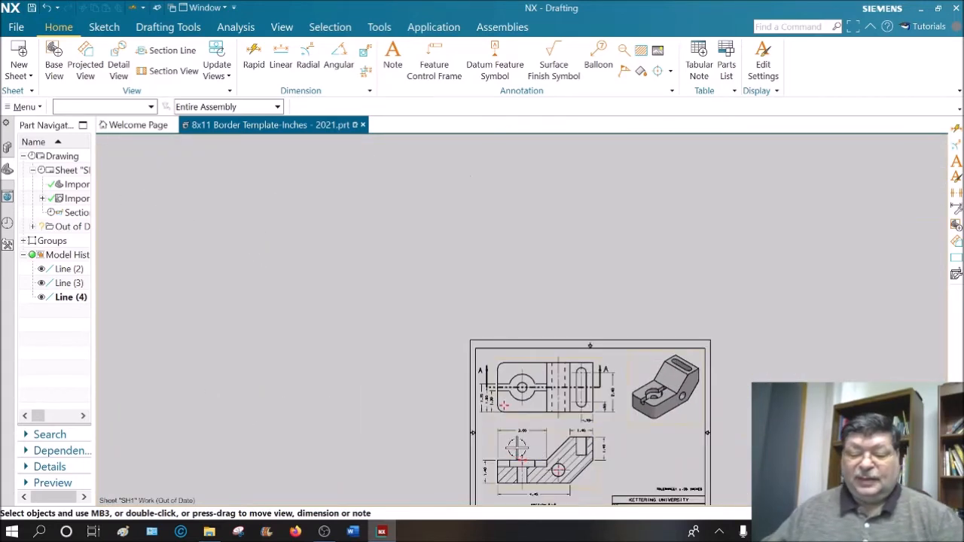
{"action": "scroll", "coordinate": [507, 428], "scroll_direction": "down", "scroll_amount": 2}
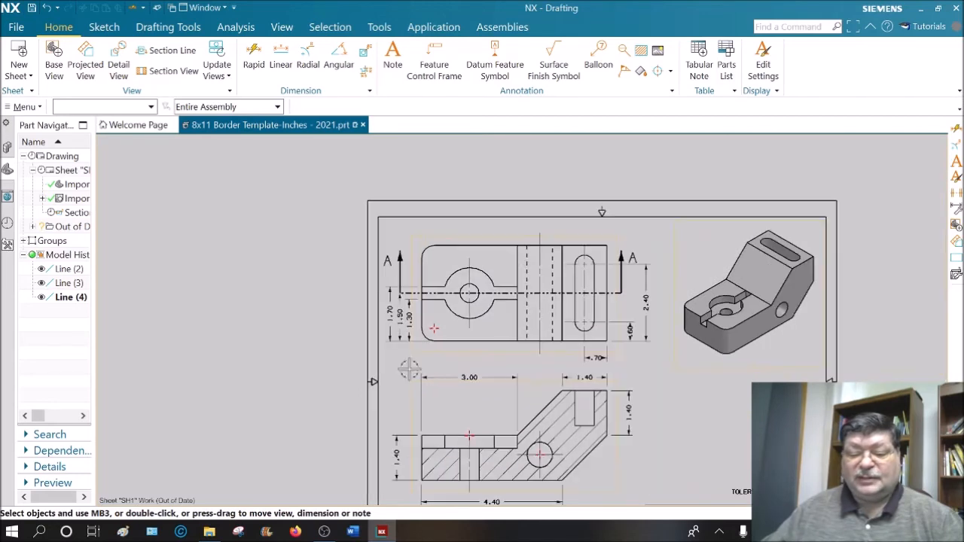
Widen the extension line gap of the 1.70 dimension to about 0.47 so its lower line clears the rounded corner.
{"action": "scroll", "coordinate": [424, 345], "scroll_direction": "up", "scroll_amount": 8}
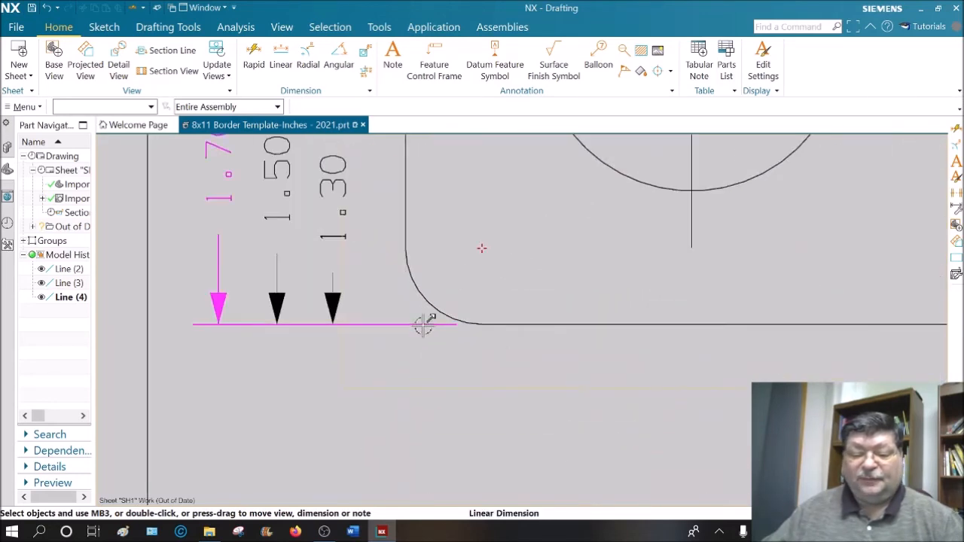
{"action": "double_click", "coordinate": [424, 326]}
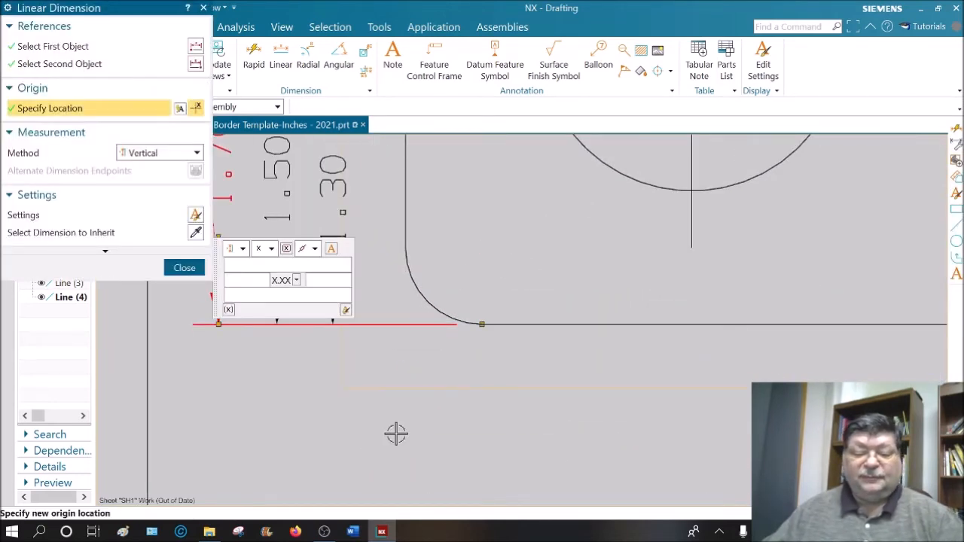
{"action": "mouse_move", "coordinate": [486, 329]}
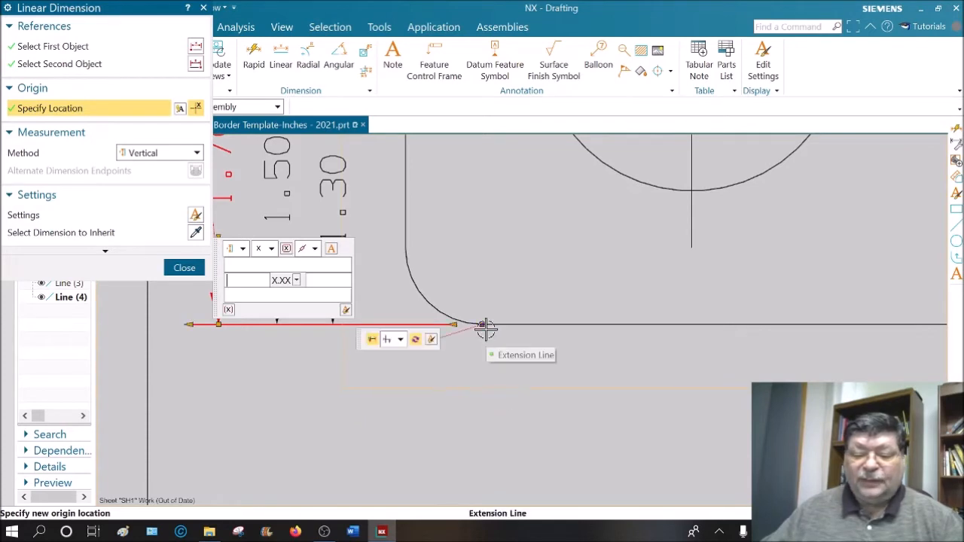
{"action": "left_click", "coordinate": [480, 325]}
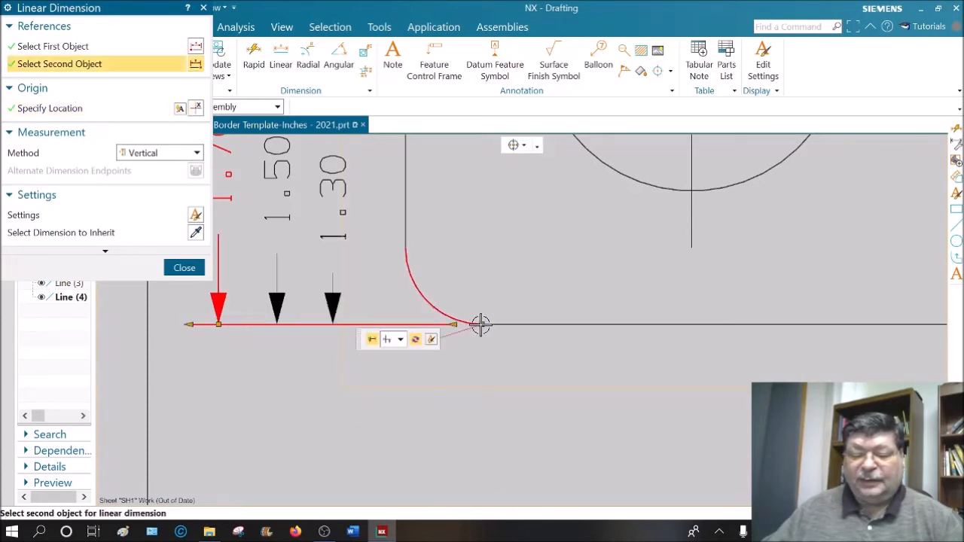
{"action": "left_click_drag", "start_coordinate": [455, 323], "coordinate": [360, 318]}
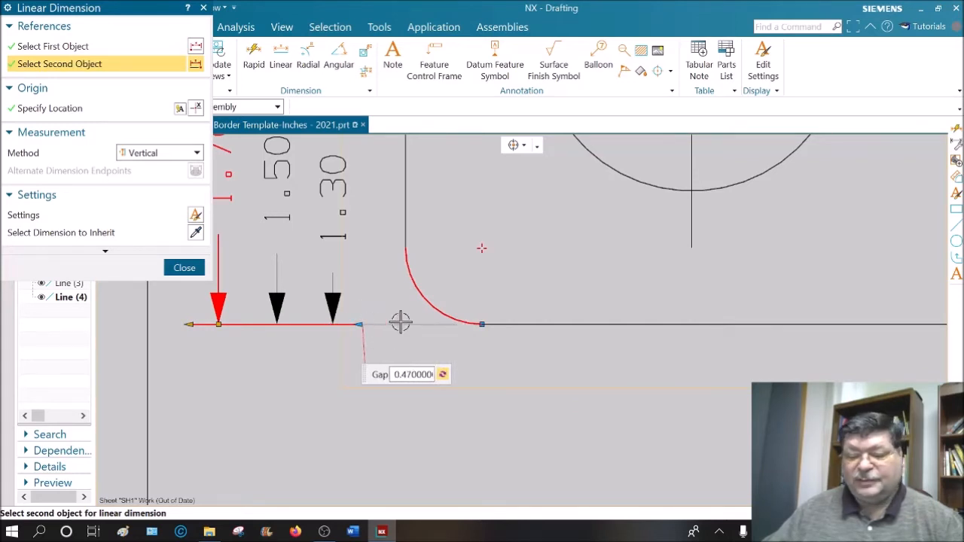
{"action": "left_click", "coordinate": [188, 267]}
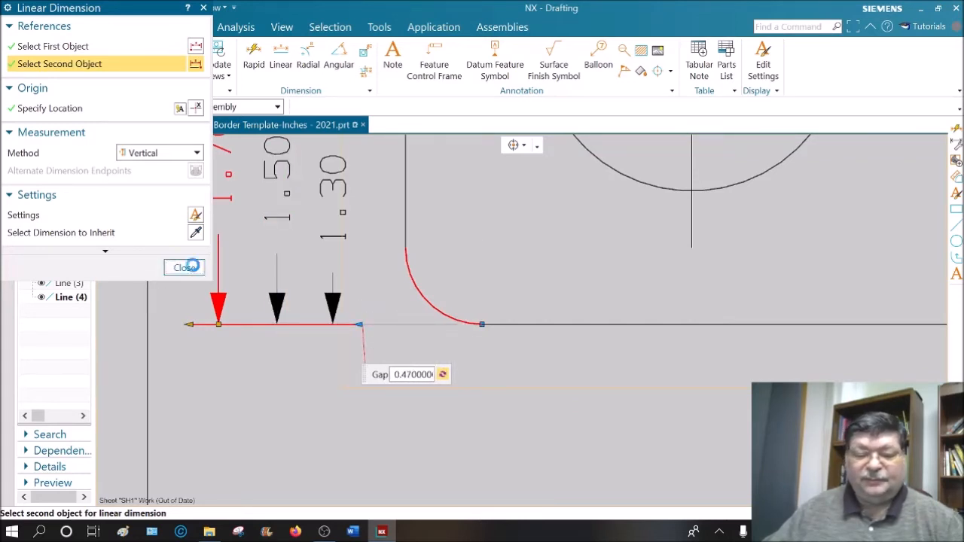
Widen the extension line gap of the 1.50 dimension to about 0.42 at the lower left rounded corner.
{"action": "left_click", "coordinate": [422, 324]}
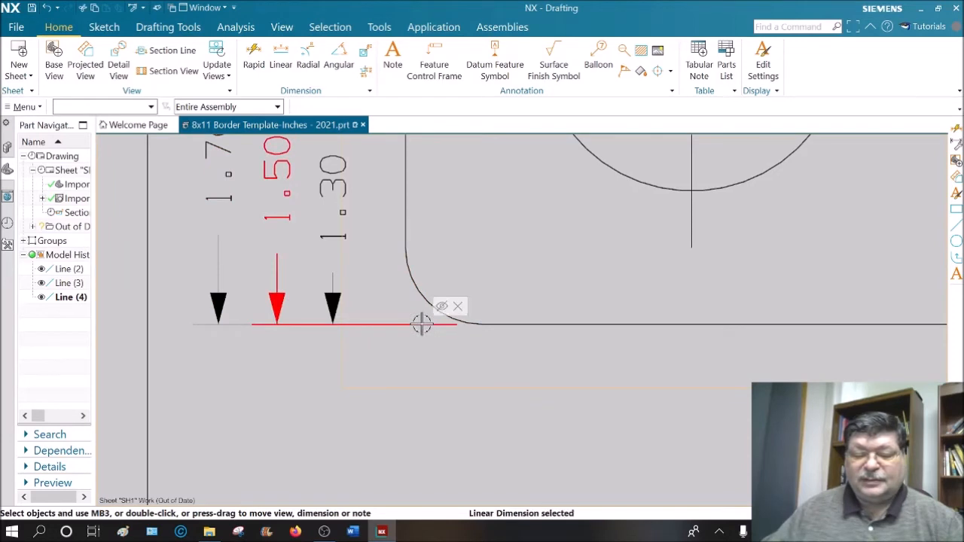
{"action": "double_click", "coordinate": [422, 324]}
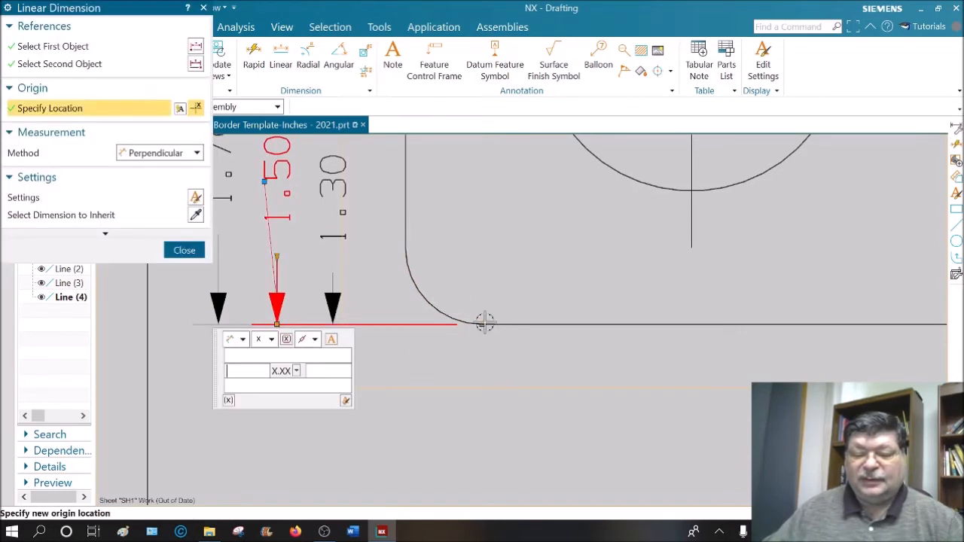
{"action": "left_click", "coordinate": [485, 322]}
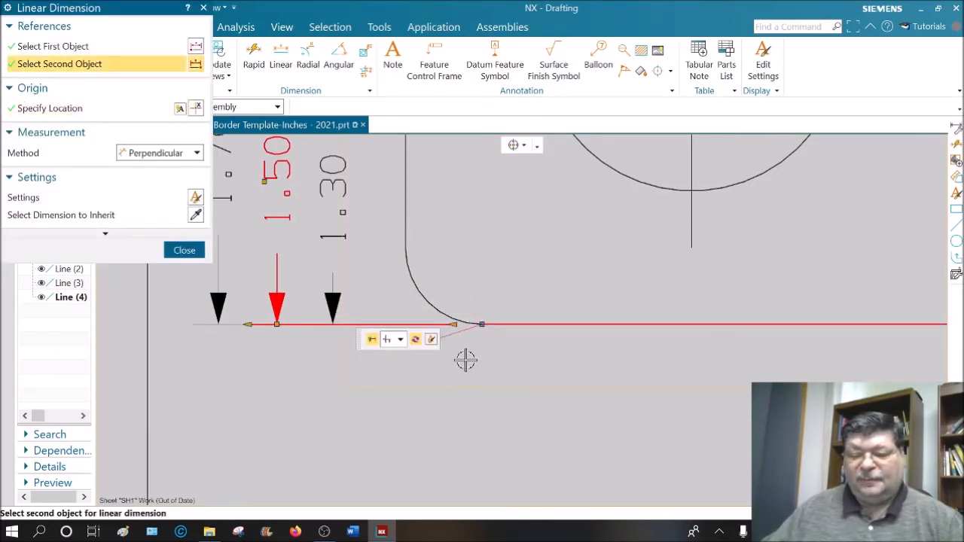
{"action": "left_click_drag", "start_coordinate": [452, 324], "coordinate": [371, 327]}
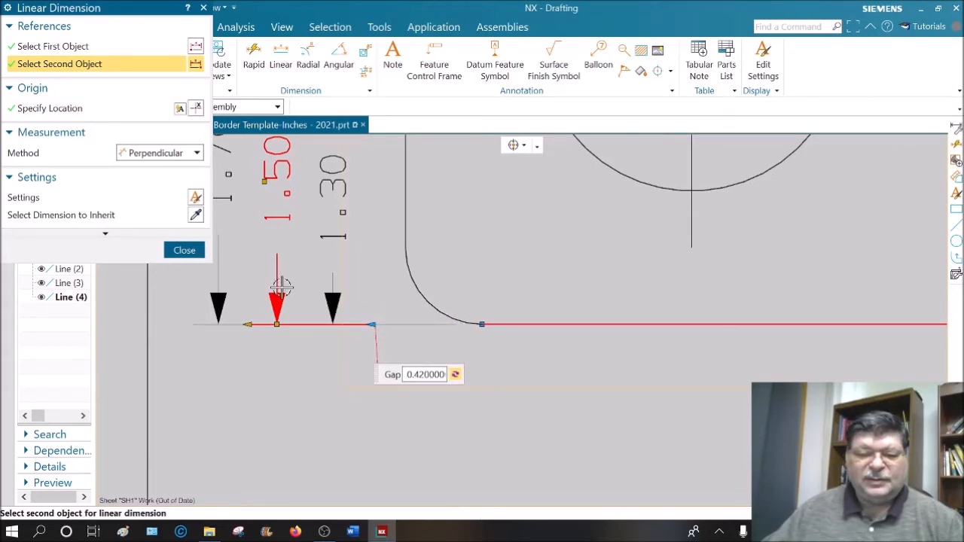
{"action": "left_click", "coordinate": [185, 250]}
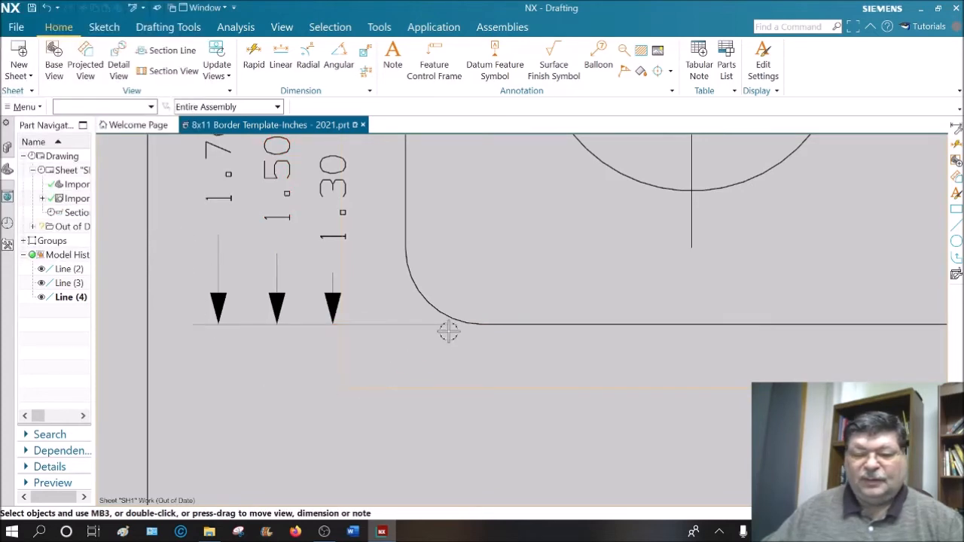
Widen the lower extension line gap of the 1.30 dimension to about 0.21, applying it to that side only.
{"action": "scroll", "coordinate": [474, 327], "scroll_direction": "down", "scroll_amount": 2}
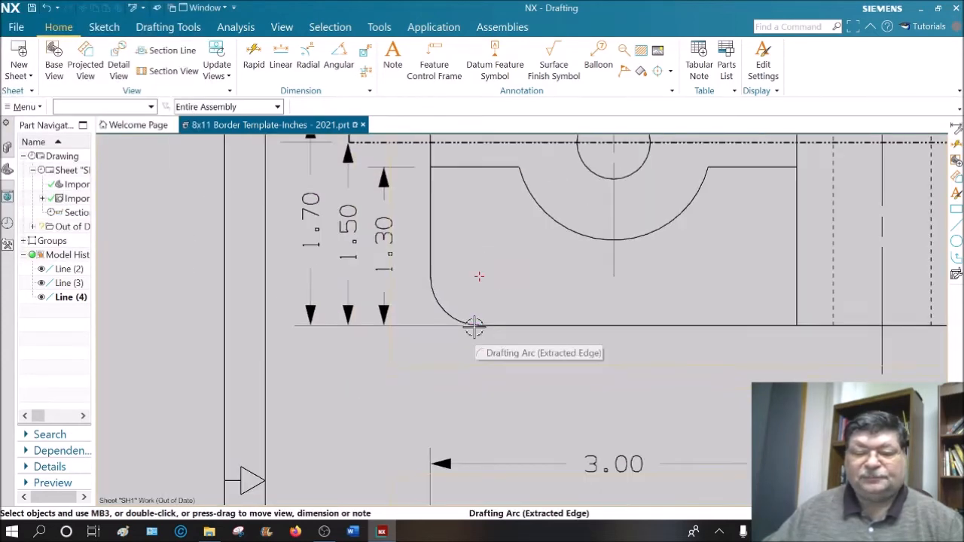
{"action": "double_click", "coordinate": [452, 324]}
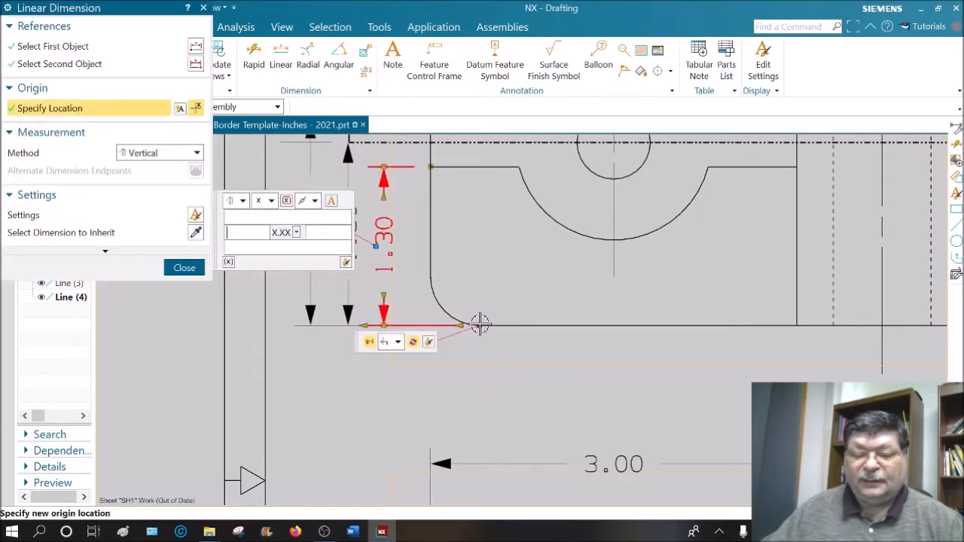
{"action": "left_click", "coordinate": [486, 326]}
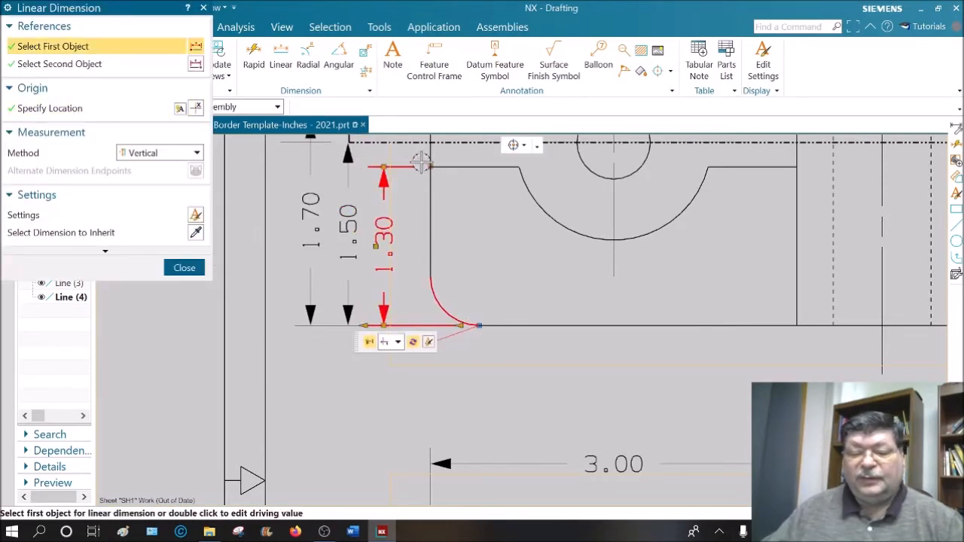
{"action": "mouse_move", "coordinate": [463, 322]}
{"action": "left_mouse_down"}
{"action": "mouse_move", "coordinate": [437, 325]}
{"action": "mouse_move", "coordinate": [461, 328]}
{"action": "left_mouse_up"}
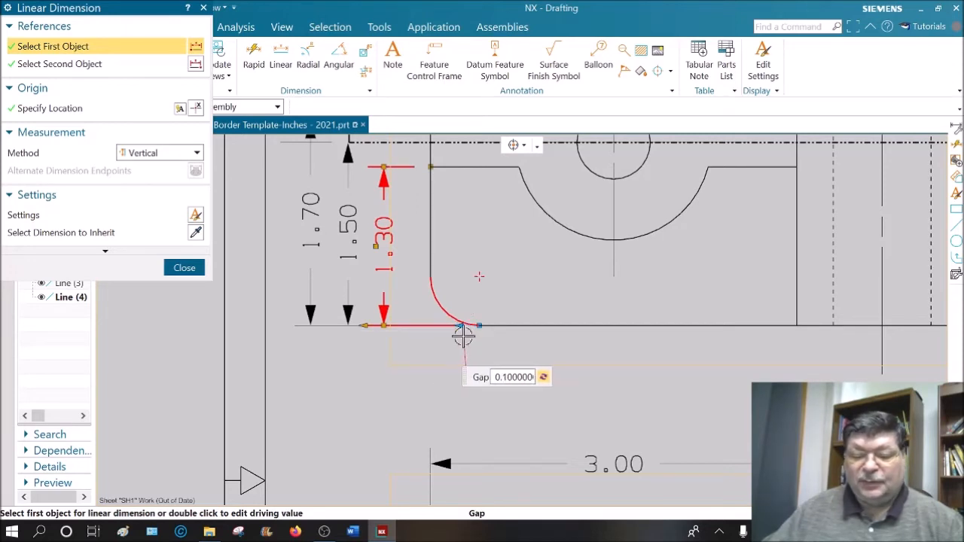
{"action": "left_click", "coordinate": [543, 378]}
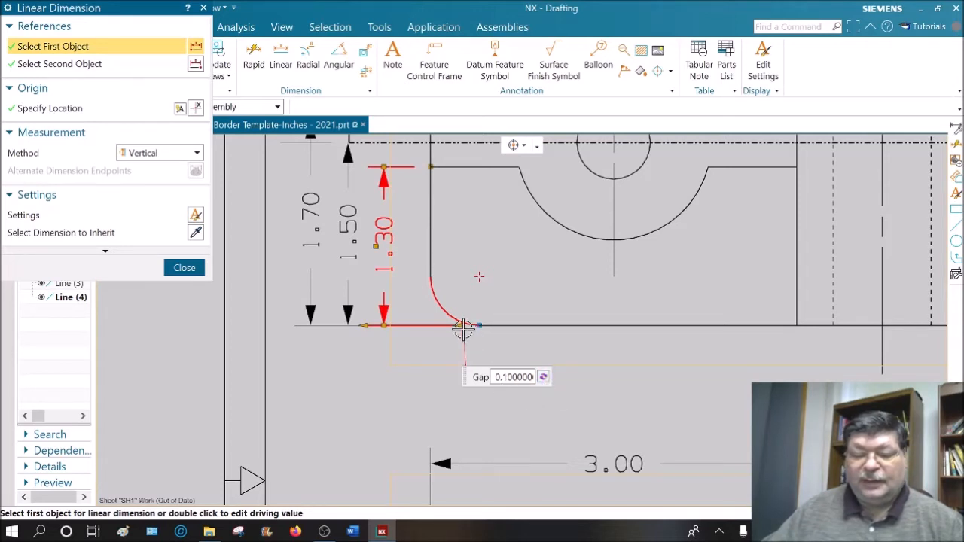
{"action": "left_click_drag", "start_coordinate": [461, 325], "coordinate": [438, 326]}
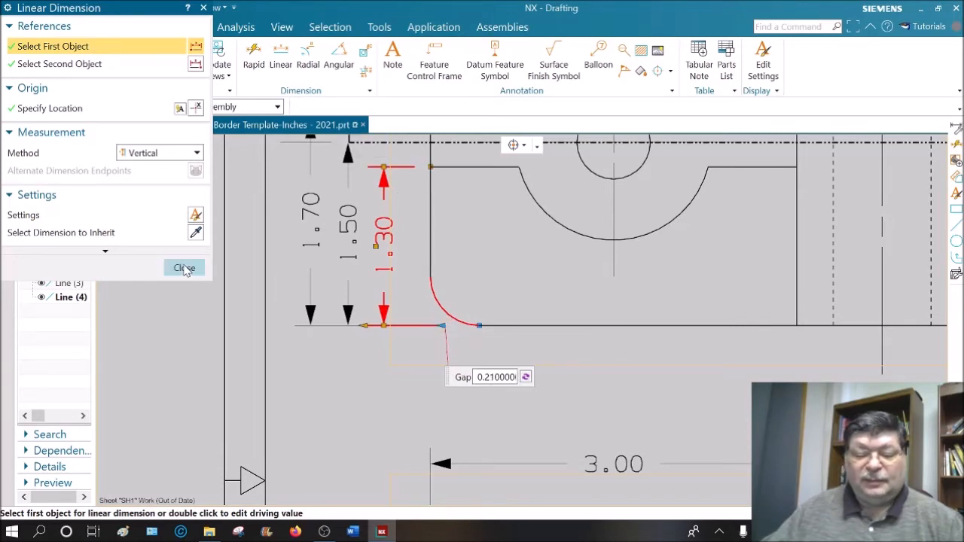
{"action": "left_click", "coordinate": [185, 269]}
Try to correct the 1.50 dimension's upper extension line at the section line by repositioning the dimension.
{"action": "scroll", "coordinate": [421, 427], "scroll_direction": "down", "scroll_amount": 3}
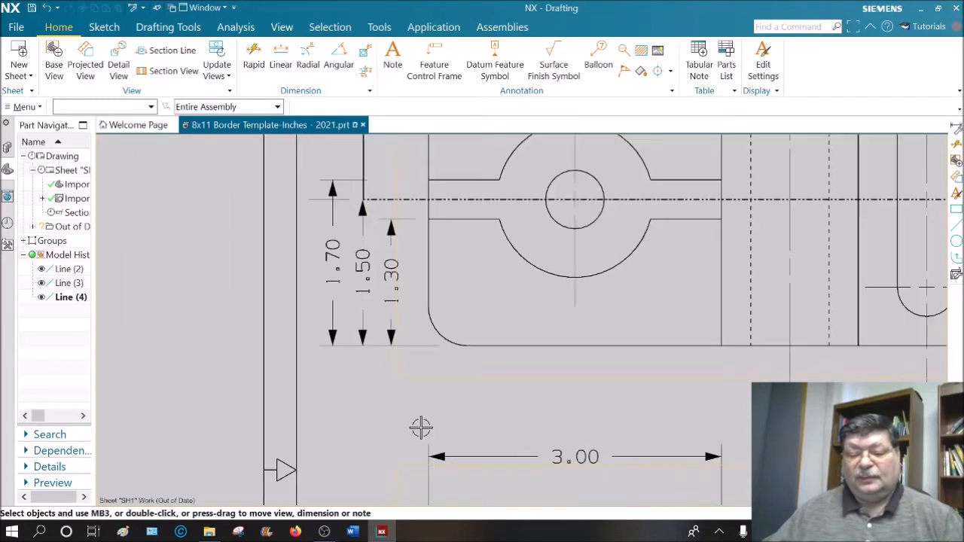
{"action": "scroll", "coordinate": [535, 369], "scroll_direction": "down", "scroll_amount": 1}
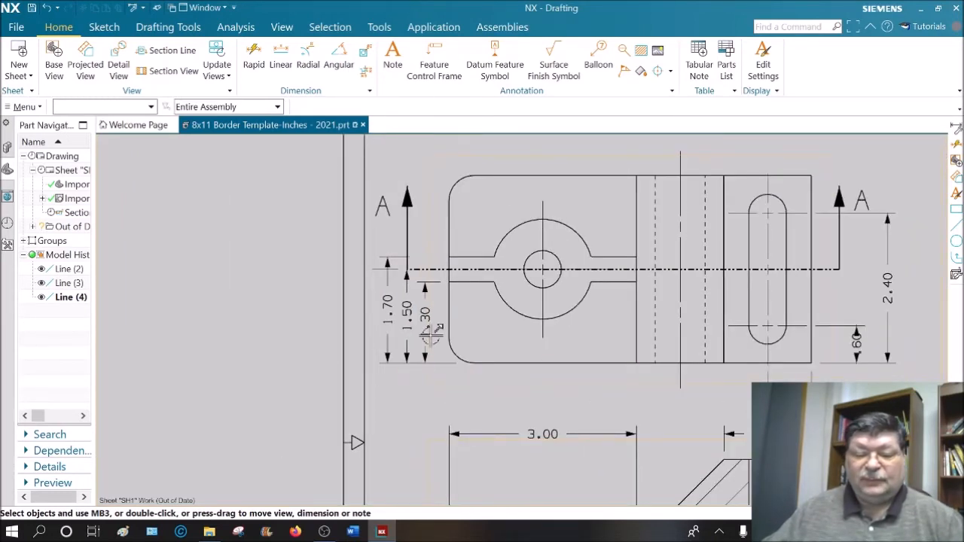
{"action": "scroll", "coordinate": [376, 262], "scroll_direction": "up", "scroll_amount": 5}
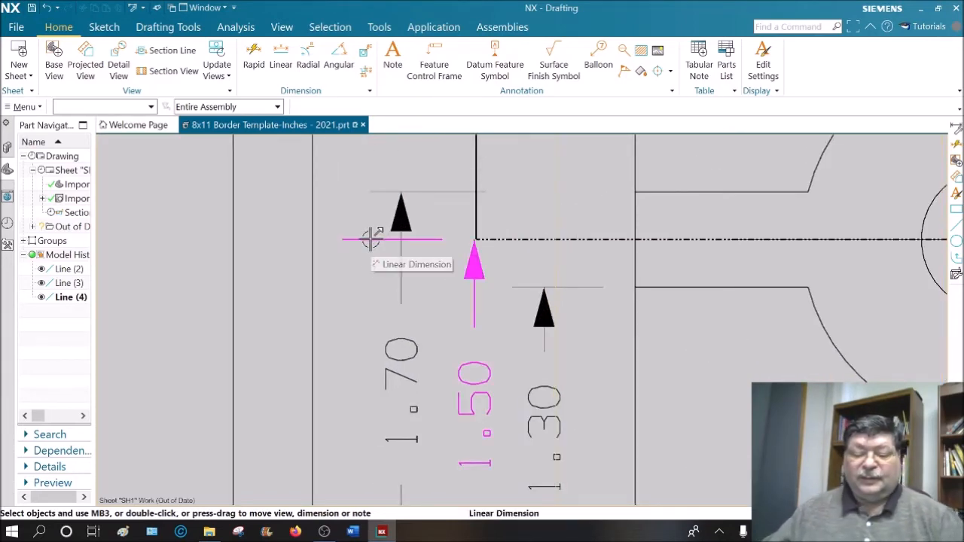
{"action": "scroll", "coordinate": [371, 238], "scroll_direction": "down", "scroll_amount": 2}
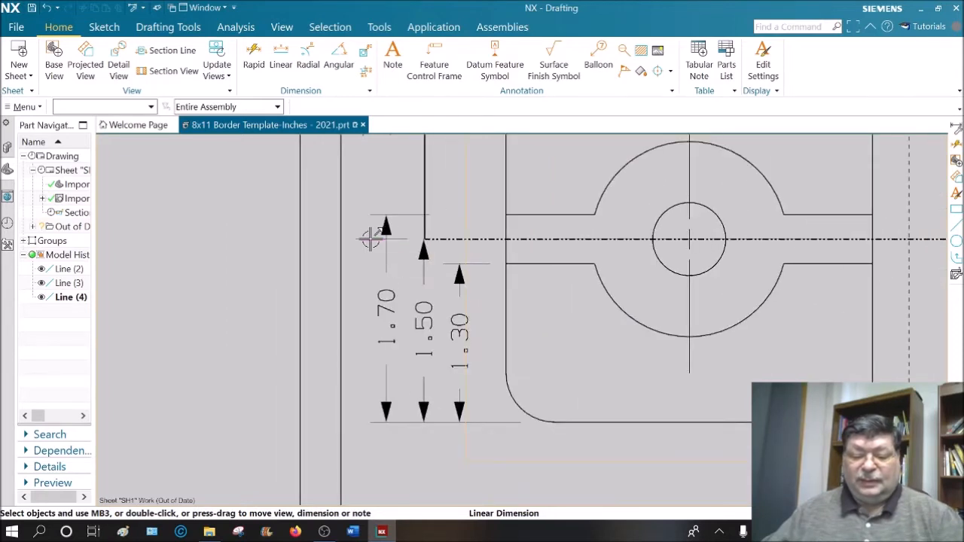
{"action": "left_click", "coordinate": [360, 238]}
{"action": "double_click", "coordinate": [360, 238]}
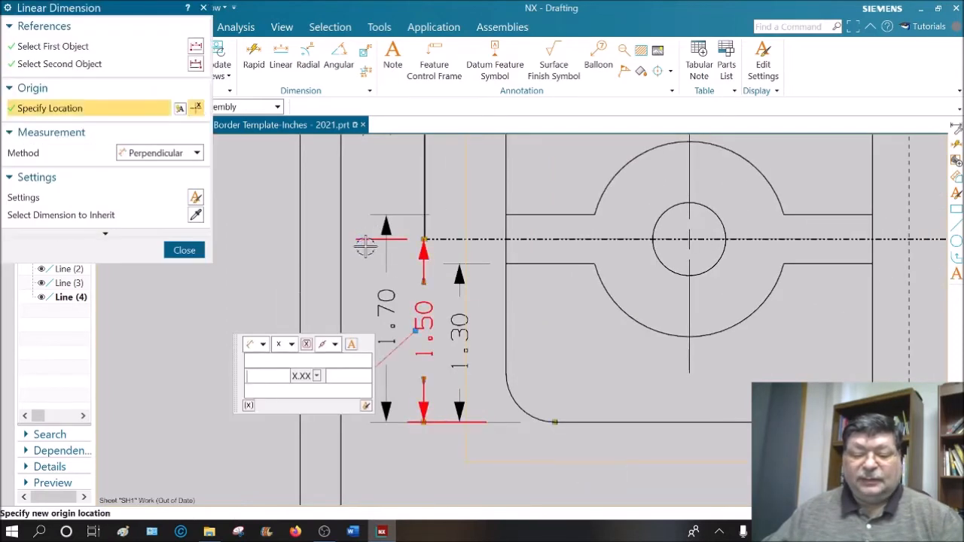
{"action": "mouse_move", "coordinate": [421, 241]}
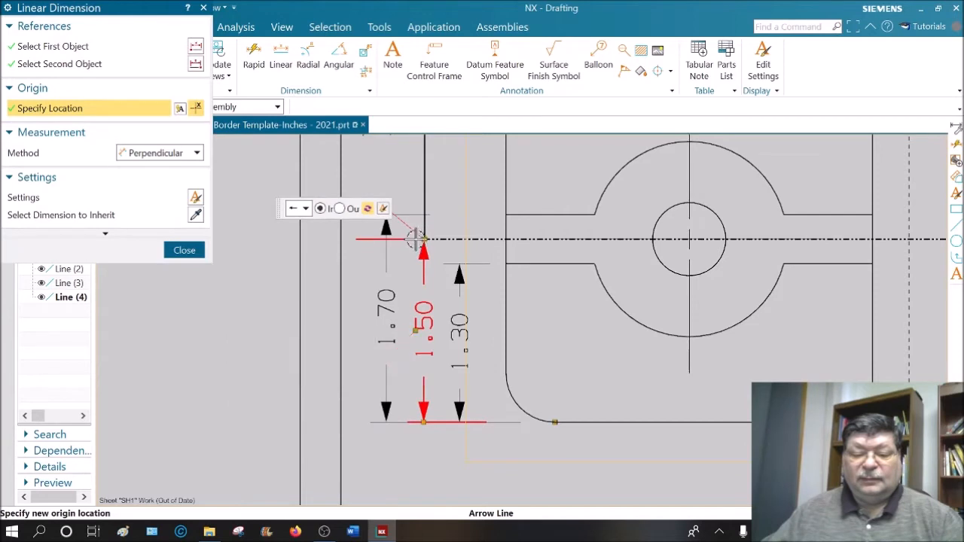
{"action": "left_click", "coordinate": [393, 249]}
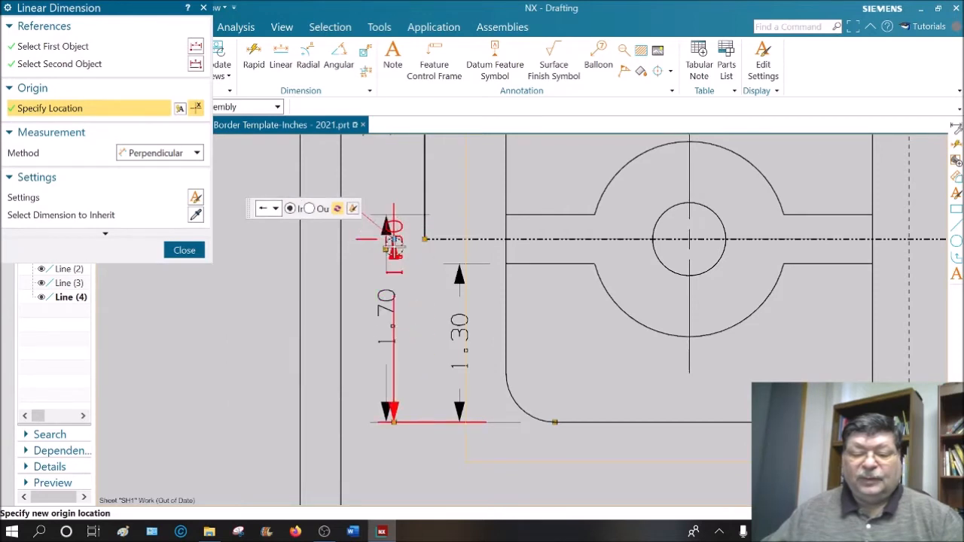
{"action": "left_click_drag", "start_coordinate": [402, 241], "coordinate": [467, 328]}
{"action": "left_click_drag", "start_coordinate": [460, 259], "coordinate": [276, 380]}
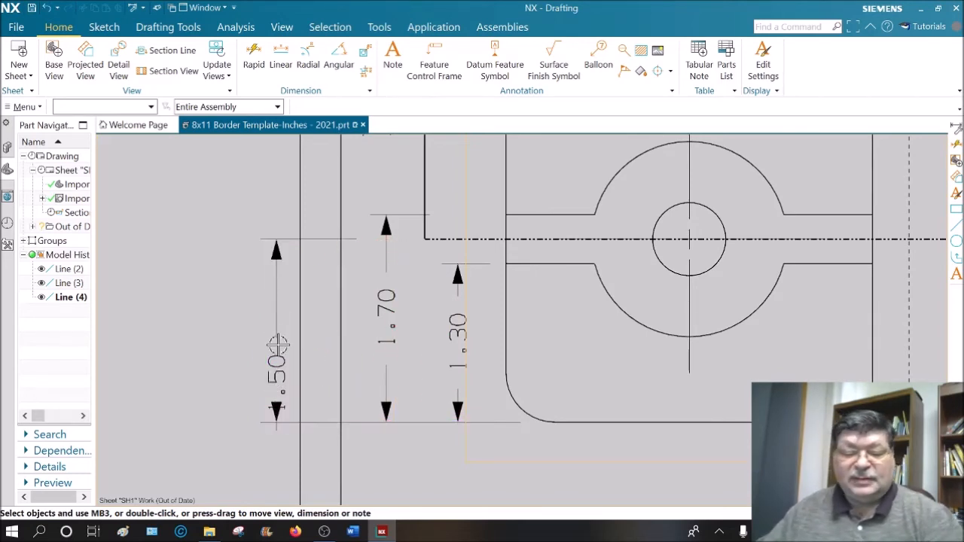
Delete the displaced 1.50 dimension beyond the sheet border and restart the Rapid Dimension command.
{"action": "double_click", "coordinate": [271, 384]}
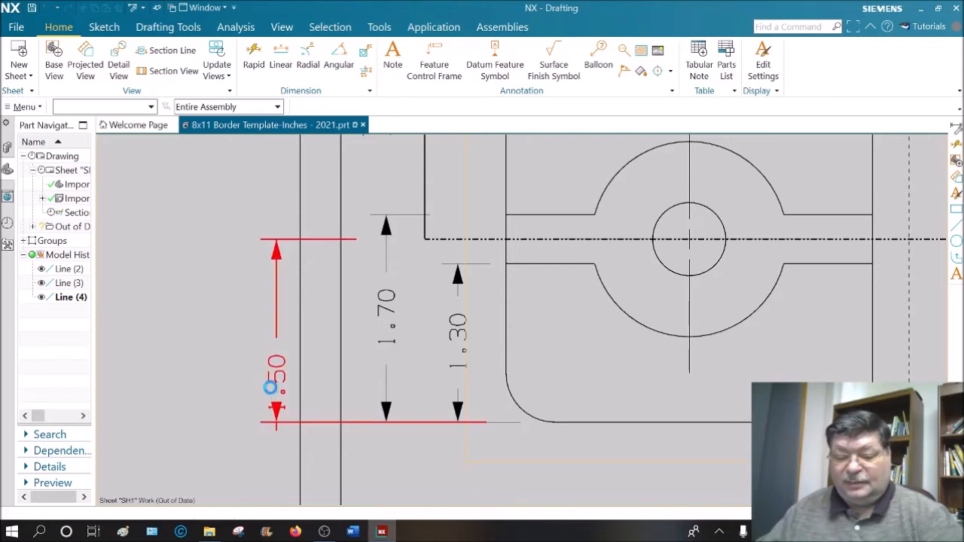
{"action": "key", "text": "Escape"}
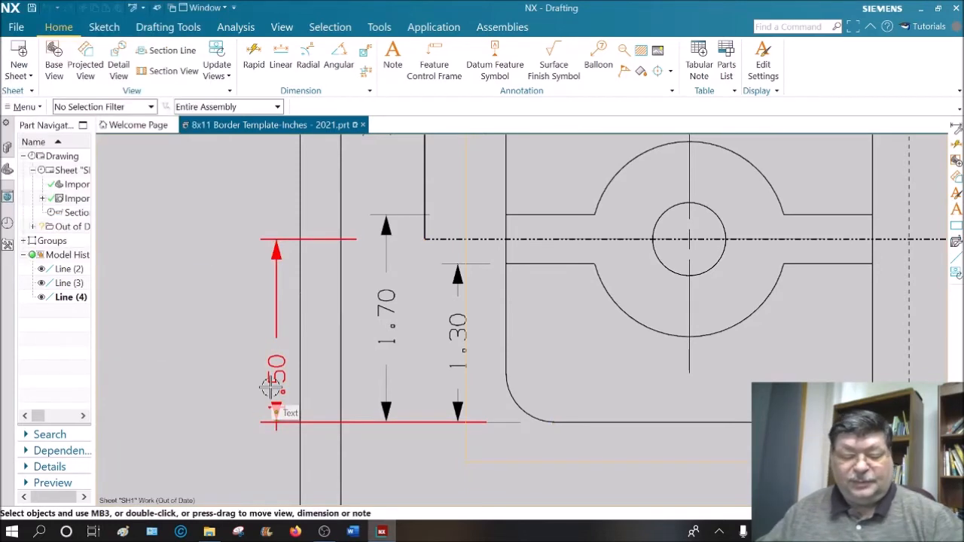
{"action": "left_click", "coordinate": [270, 386]}
{"action": "key", "text": "Delete"}
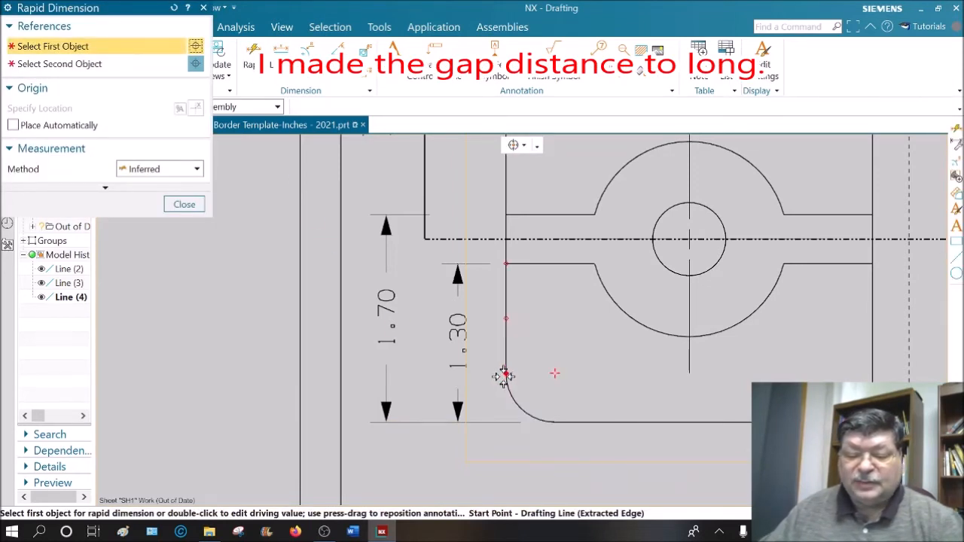
Dimension the vertical distance from the lower left corner arc's bottom endpoint to the section line, placing it between the 1.70 and 1.30 dimensions.
{"action": "left_click", "coordinate": [556, 422]}
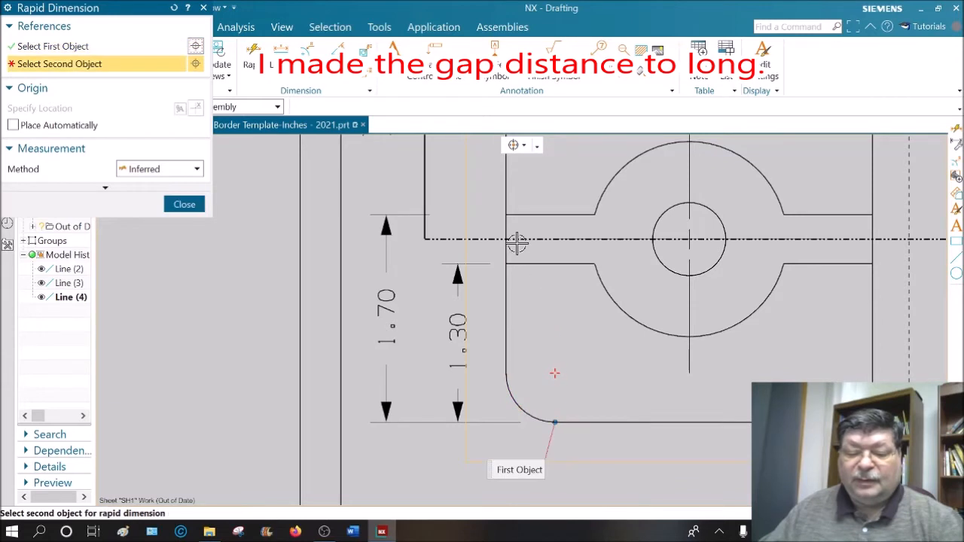
{"action": "left_click", "coordinate": [507, 240]}
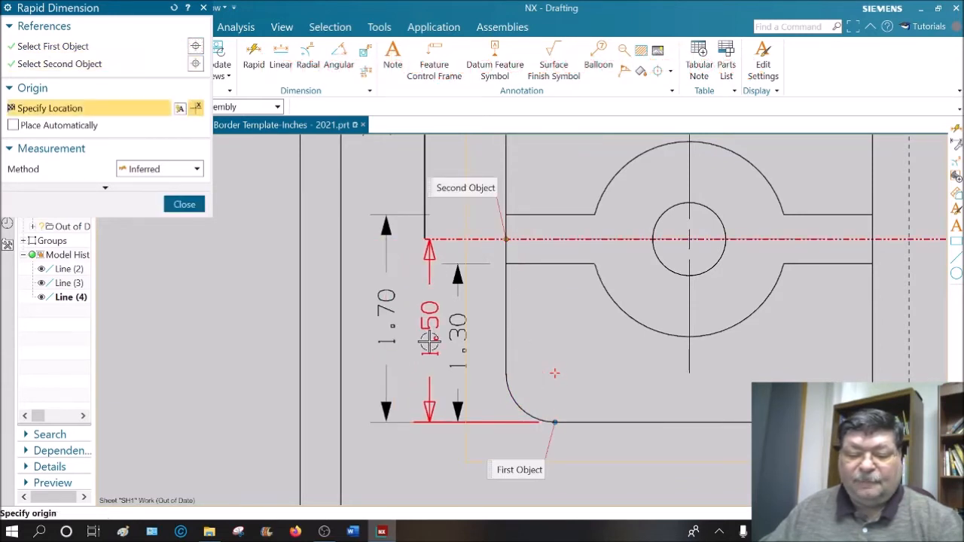
{"action": "left_click", "coordinate": [433, 350]}
{"action": "key", "text": "Escape"}
{"action": "left_click_drag", "start_coordinate": [429, 333], "coordinate": [426, 333]}
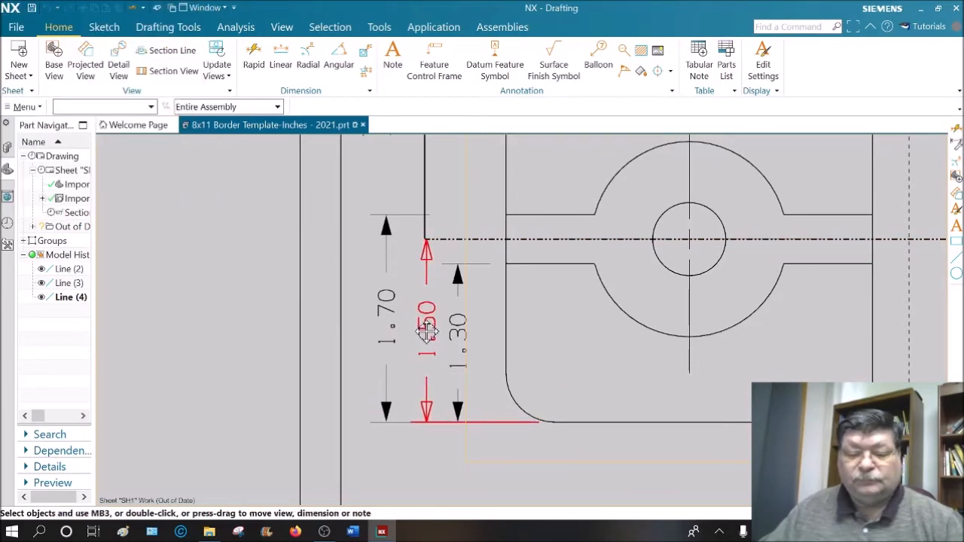
Shorten the new 1.50 dimension's lower extension line clear of the rounded corner and align the dimension with the section arrow line.
{"action": "double_click", "coordinate": [522, 425]}
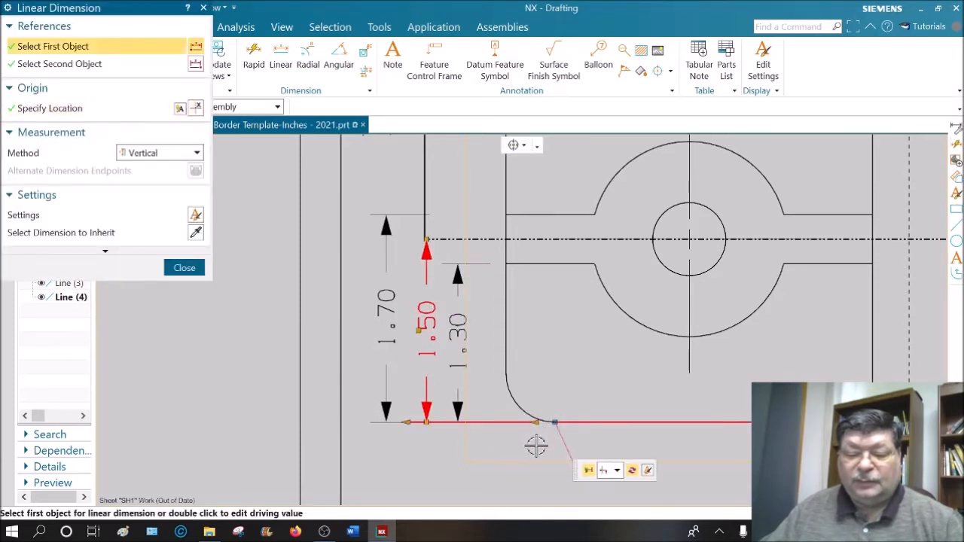
{"action": "left_click_drag", "start_coordinate": [540, 424], "coordinate": [507, 423]}
{"action": "left_click", "coordinate": [187, 269]}
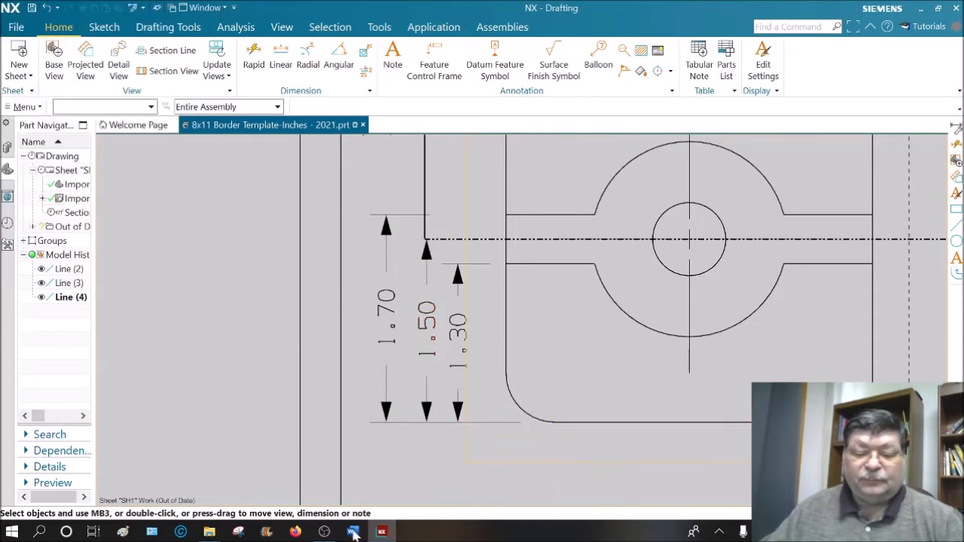
{"action": "left_click", "coordinate": [428, 314]}
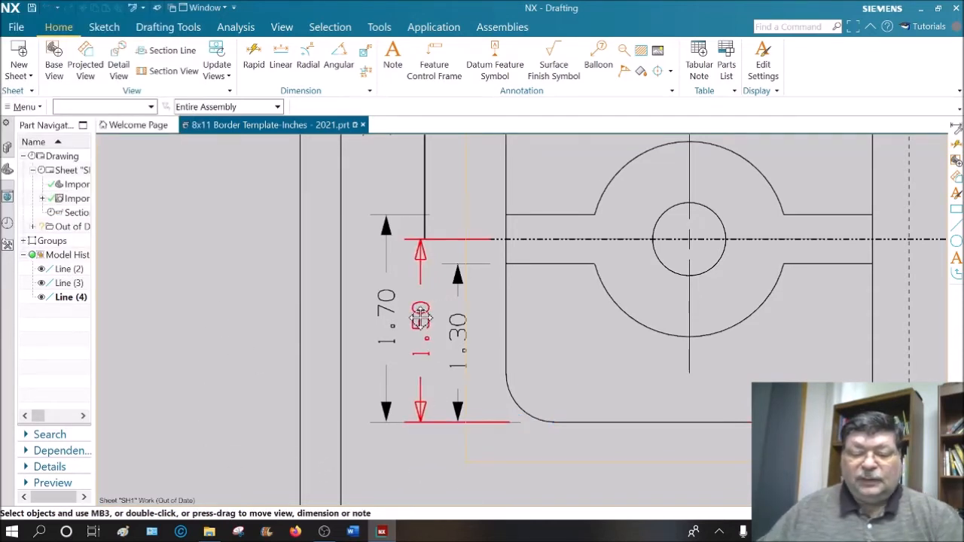
{"action": "key", "text": "Escape"}
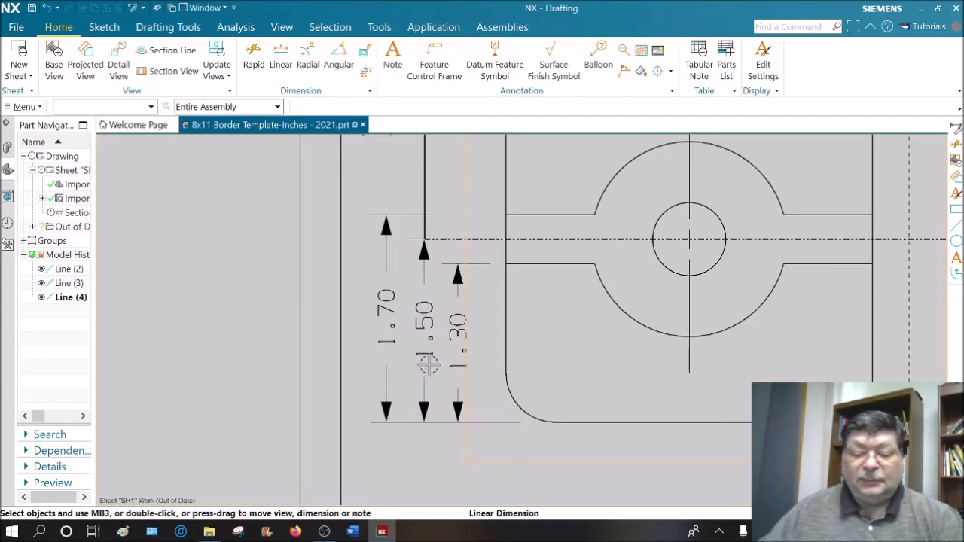
Dimension the overall height of the top view between its right edge's corners, placing it outside the 2.40 dimension.
{"action": "scroll", "coordinate": [485, 402], "scroll_direction": "down", "scroll_amount": 2}
{"action": "scroll", "coordinate": [486, 402], "scroll_direction": "down", "scroll_amount": 2}
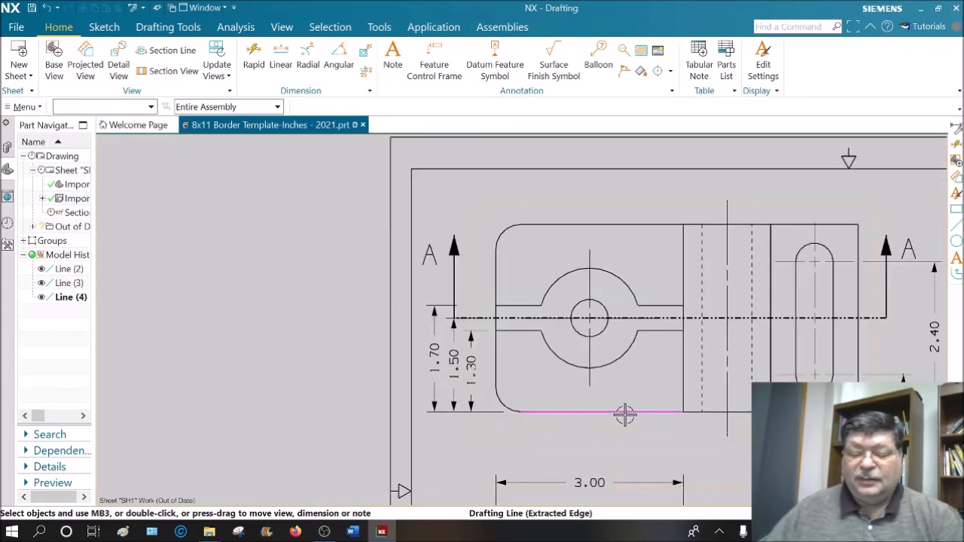
{"action": "middle_click_drag", "start_coordinate": [629, 416], "coordinate": [474, 306]}
{"action": "scroll", "coordinate": [394, 339], "scroll_direction": "down", "scroll_amount": 2}
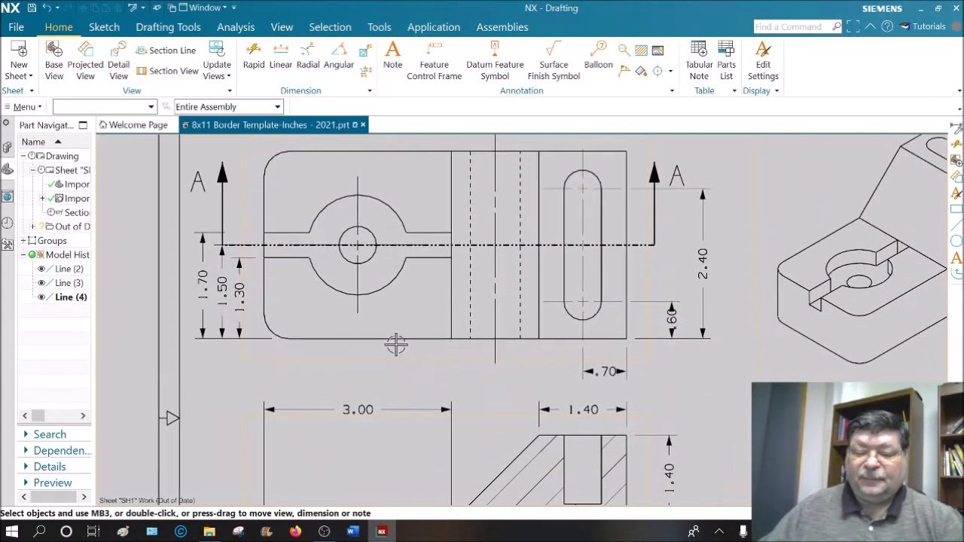
{"action": "left_click", "coordinate": [253, 54]}
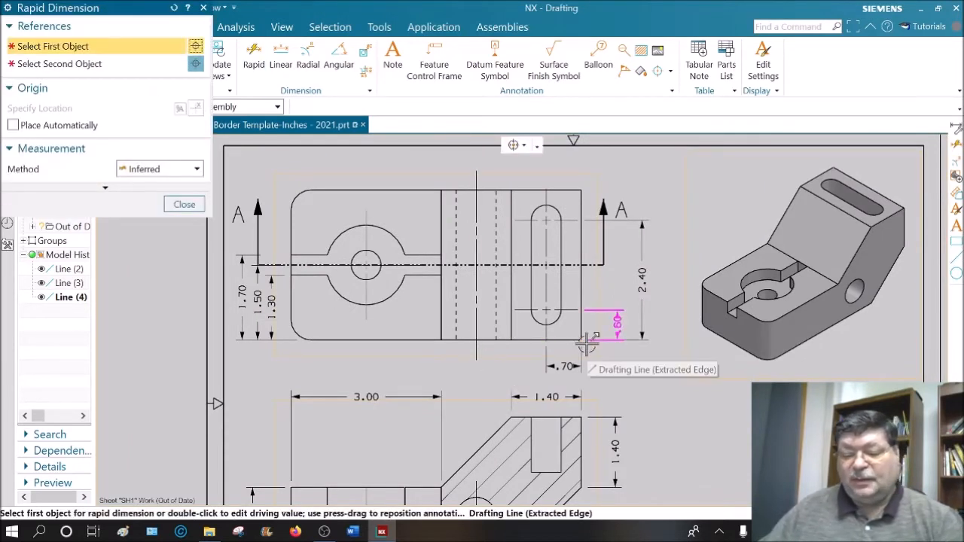
{"action": "left_click", "coordinate": [580, 341]}
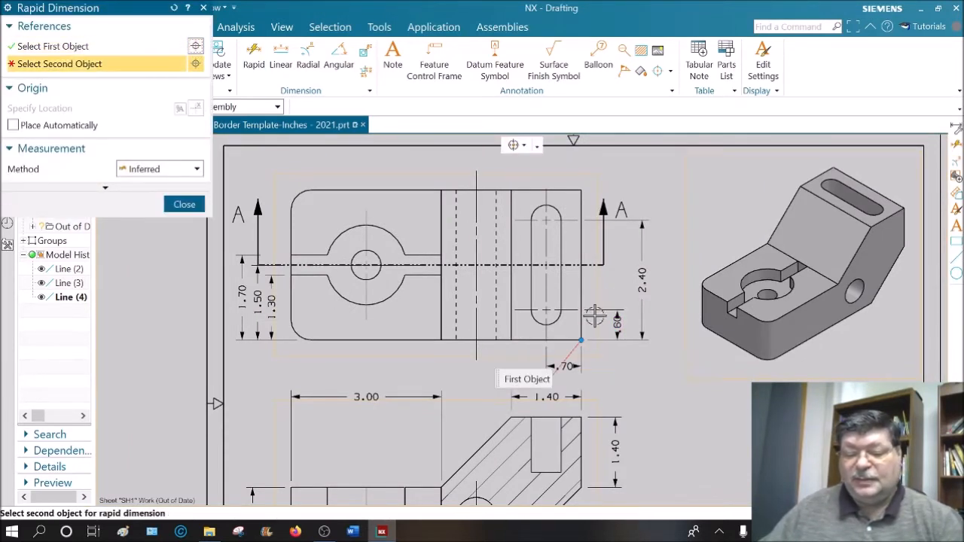
{"action": "left_click", "coordinate": [583, 193]}
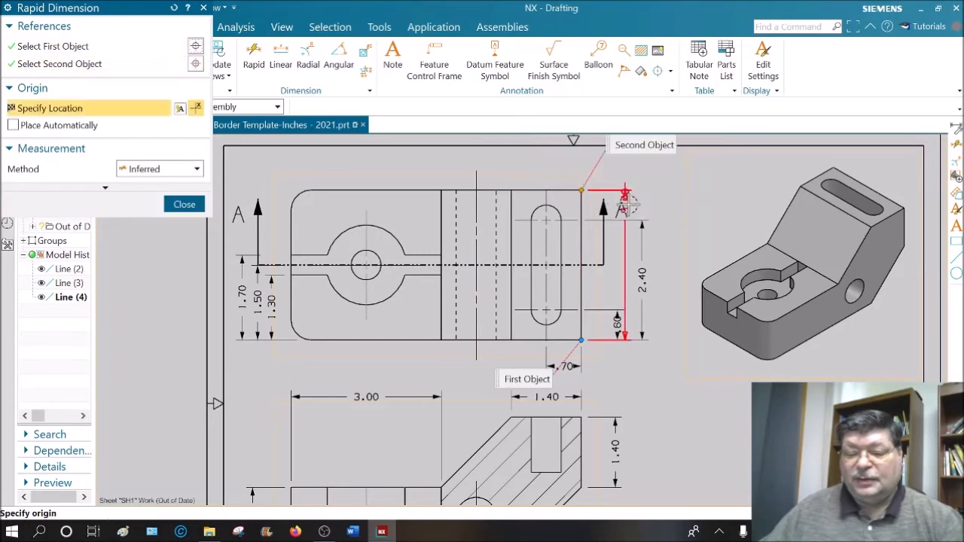
{"action": "left_click", "coordinate": [678, 281]}
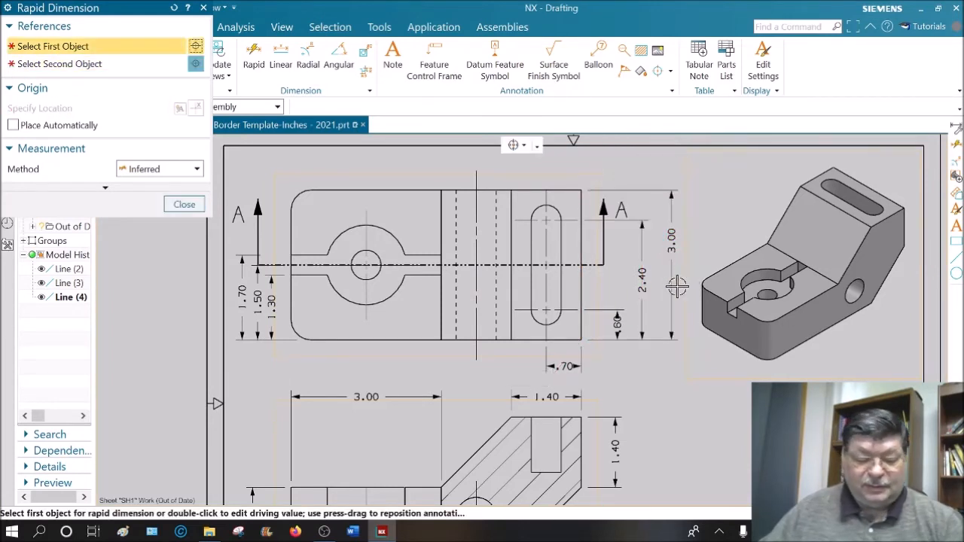
{"action": "key", "text": "Escape"}
Dimension the section view's overall height from the upper right corner to the lower right corner, placing it outside the vertical 1.40 dimension.
{"action": "scroll", "coordinate": [710, 465], "scroll_direction": "up", "scroll_amount": 1}
{"action": "middle_click_drag", "start_coordinate": [710, 466], "coordinate": [709, 343], "text": "shift"}
{"action": "scroll", "coordinate": [706, 345], "scroll_direction": "down", "scroll_amount": 1}
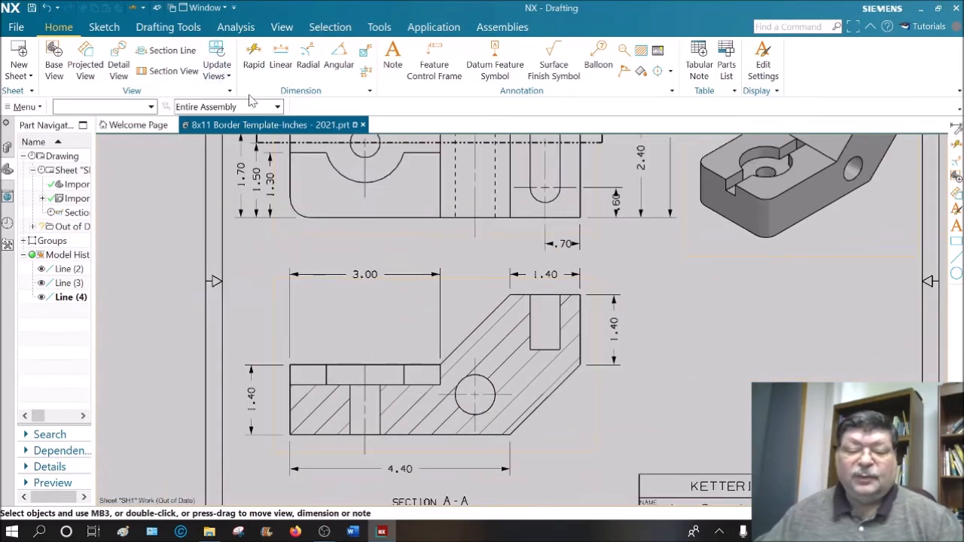
{"action": "left_click", "coordinate": [254, 57]}
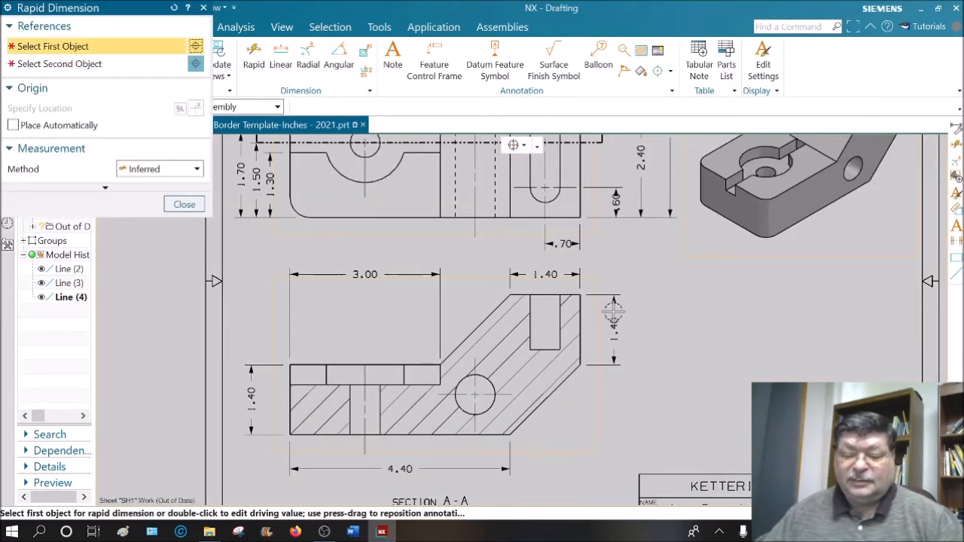
{"action": "left_click", "coordinate": [582, 298]}
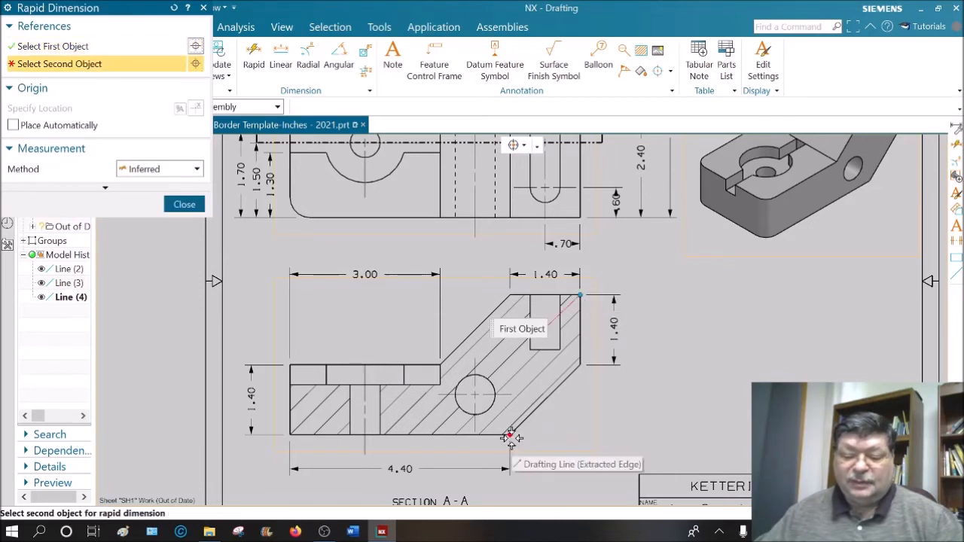
{"action": "left_click", "coordinate": [513, 437]}
{"action": "left_click", "coordinate": [630, 383]}
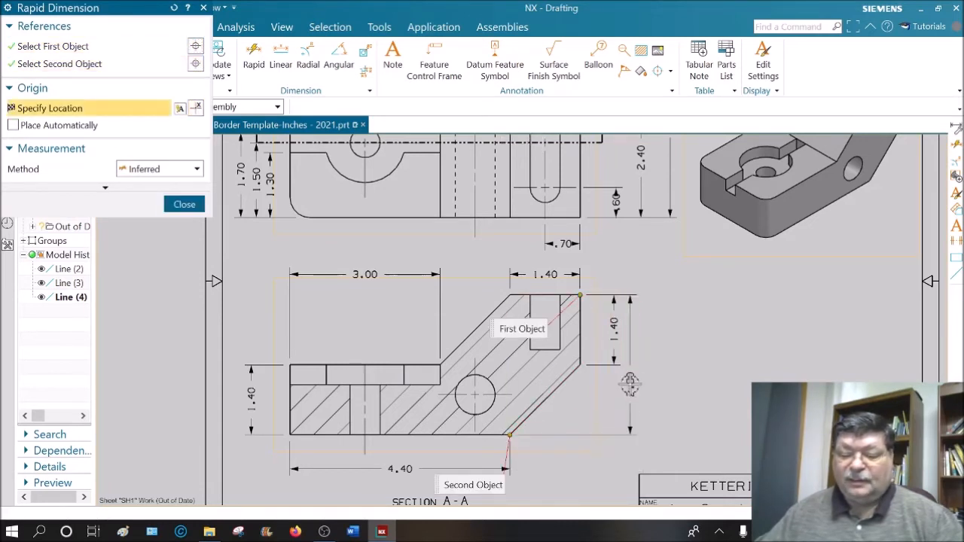
{"action": "left_click_drag", "start_coordinate": [646, 373], "coordinate": [631, 360]}
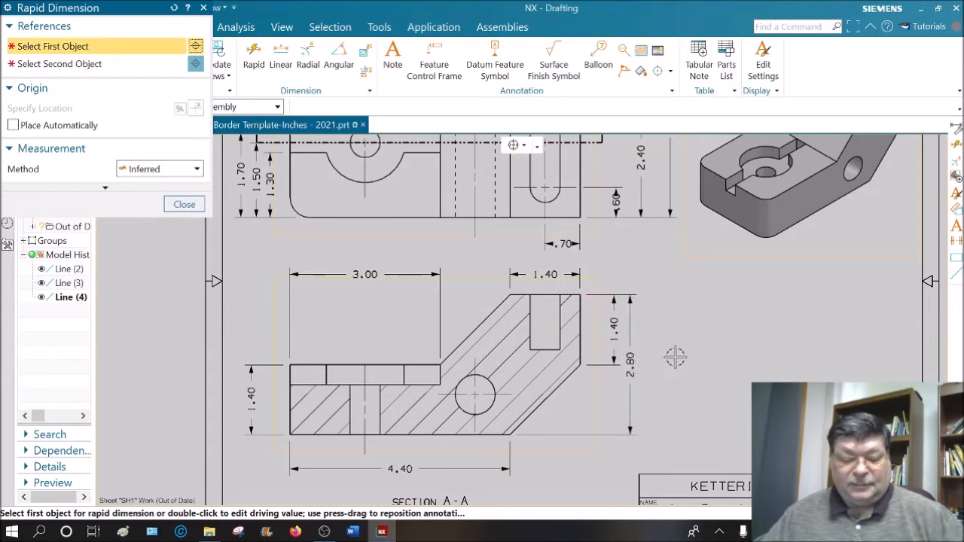
{"action": "key", "text": "Escape"}
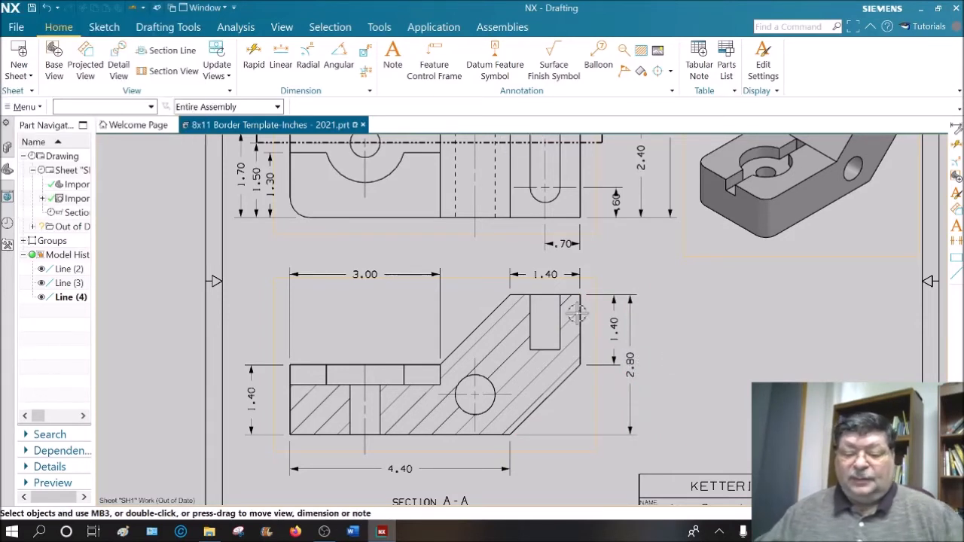
Add a 2D centerline from curves between the two vertical sides of the slot in the section view.
{"action": "left_click", "coordinate": [670, 73]}
{"action": "left_click", "coordinate": [680, 157]}
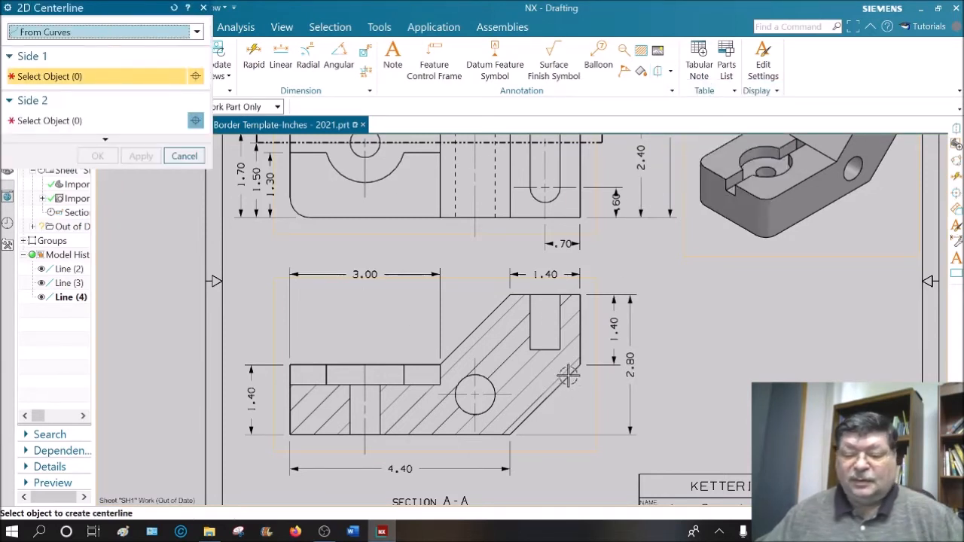
{"action": "left_click", "coordinate": [543, 322]}
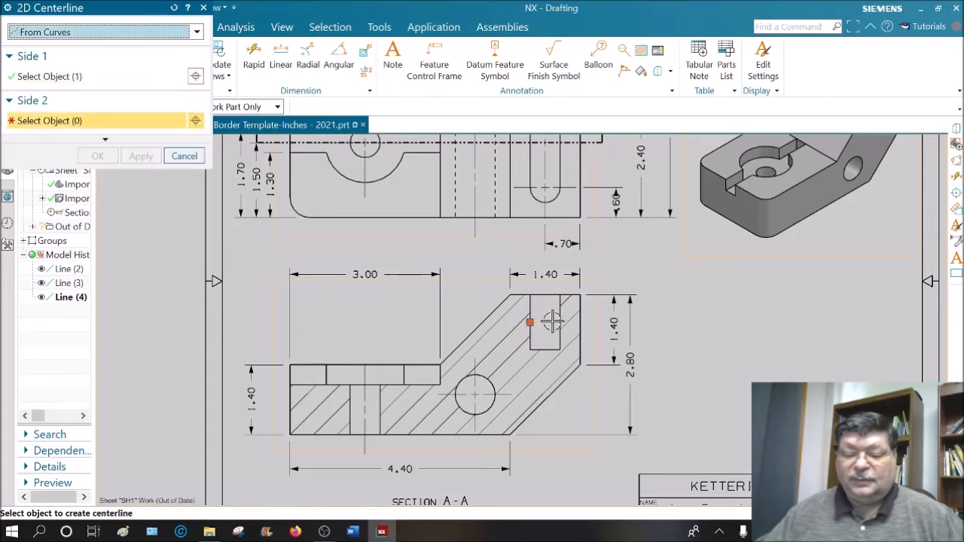
{"action": "left_click", "coordinate": [556, 321]}
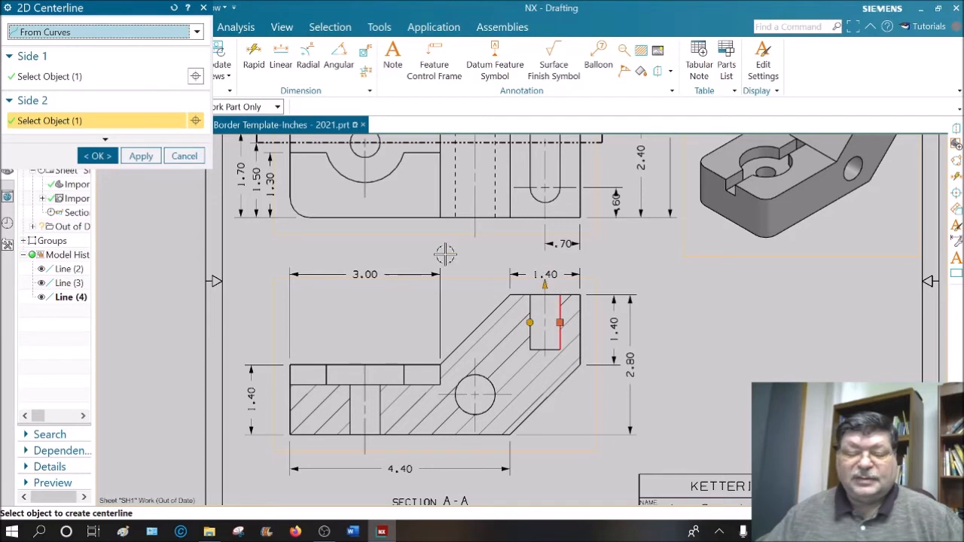
{"action": "left_click", "coordinate": [97, 156]}
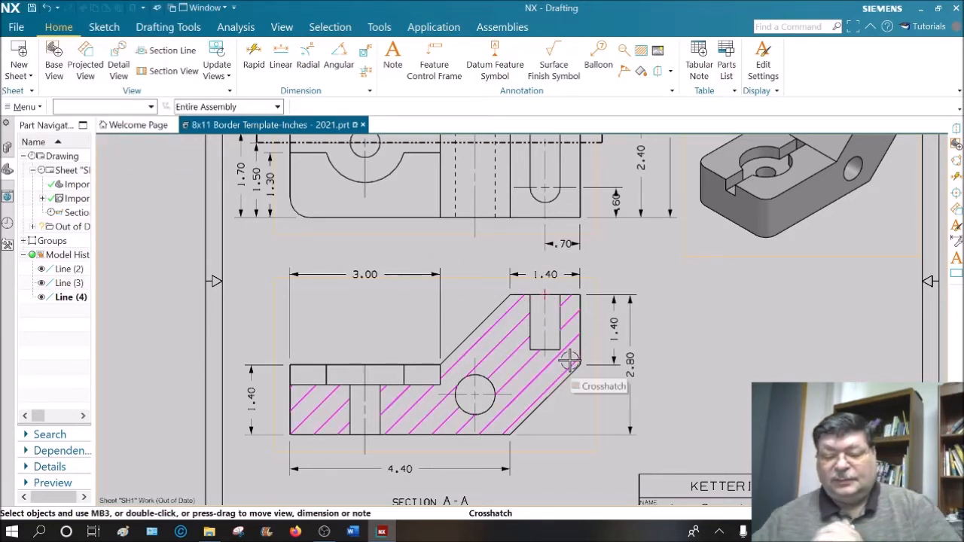
Dimension the horizontal distance from the round hole's center to the section view's lower left corner, placing it above the 4.40 dimension.
{"action": "scroll", "coordinate": [570, 366], "scroll_direction": "down", "scroll_amount": 1}
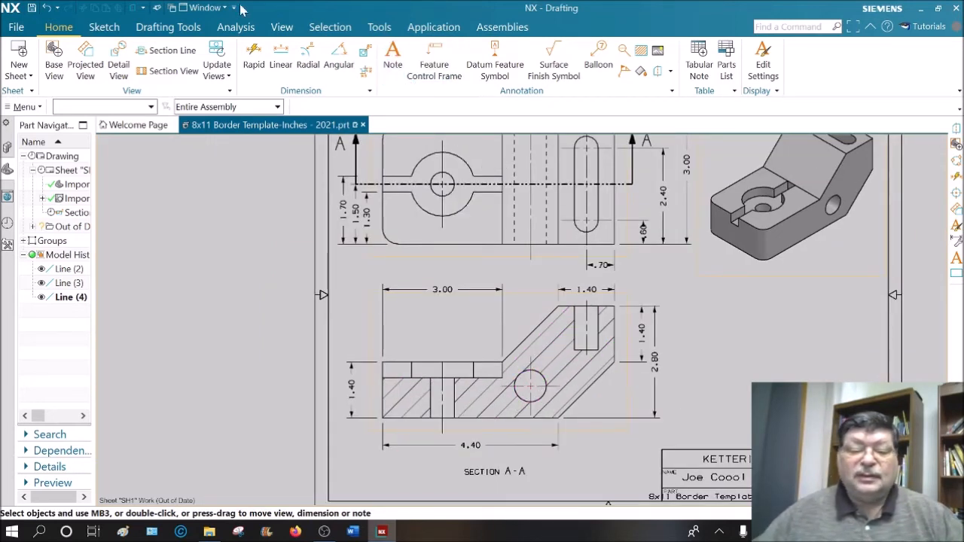
{"action": "left_click", "coordinate": [253, 56]}
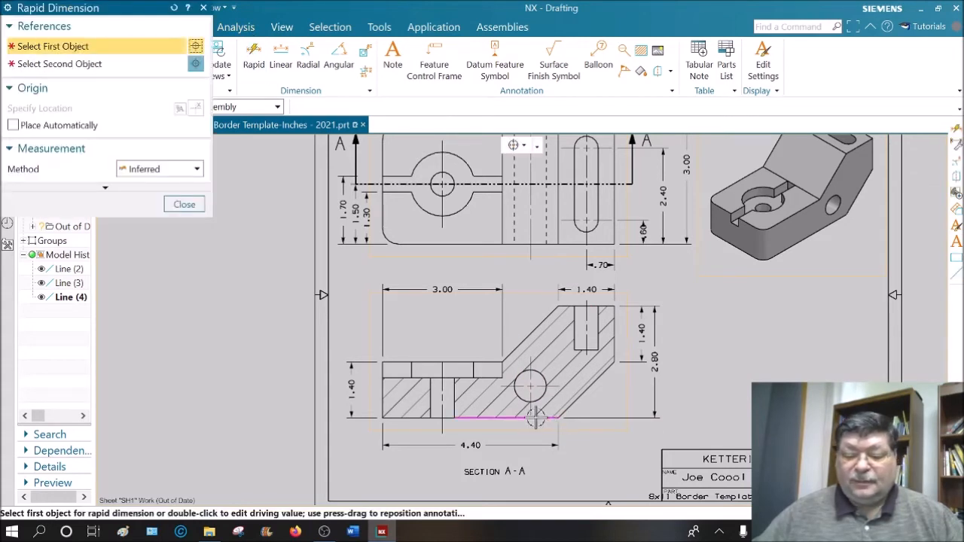
{"action": "left_click", "coordinate": [531, 399]}
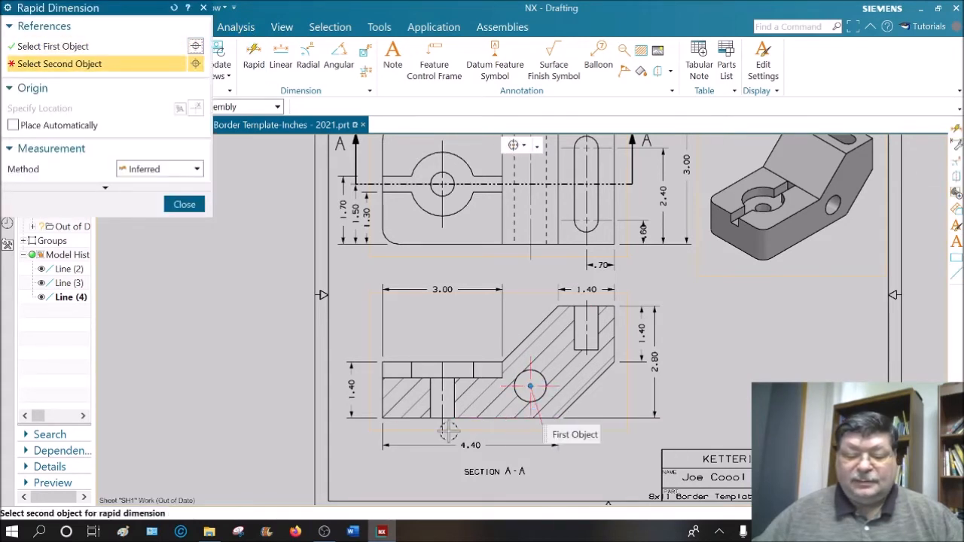
{"action": "left_click", "coordinate": [381, 418]}
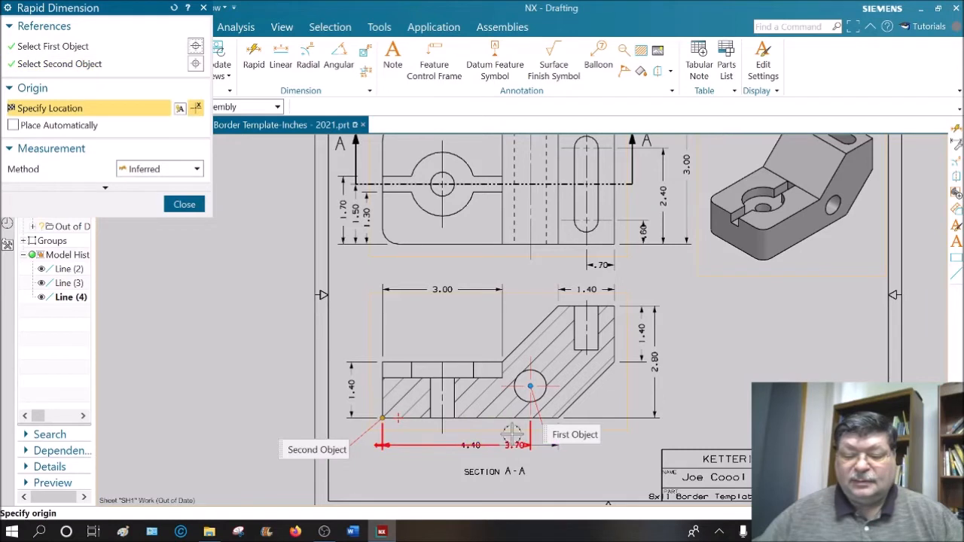
{"action": "left_click", "coordinate": [468, 430]}
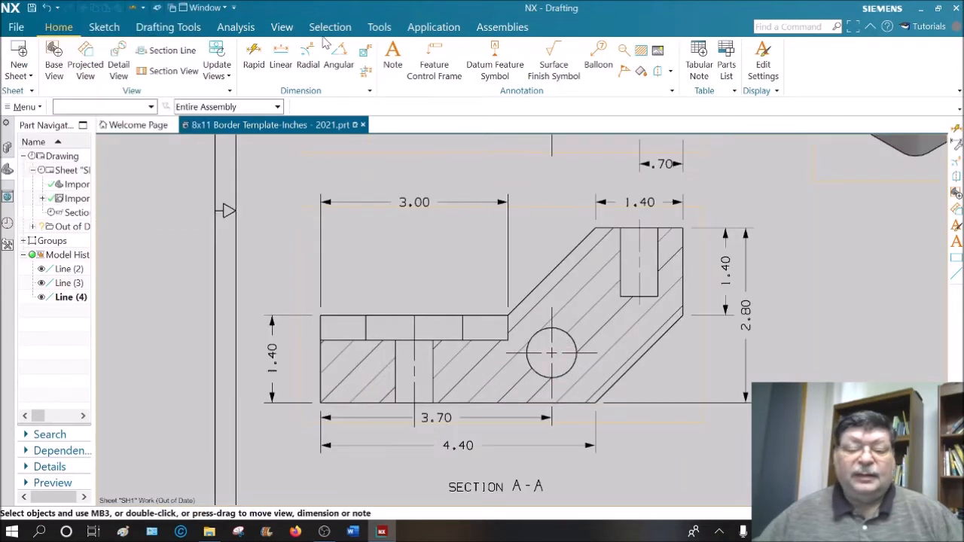
Dimension the vertical distance from the round hole's center to the section view's lower right corner, placing it inside the 2.80 dimension.
{"action": "left_click", "coordinate": [254, 52]}
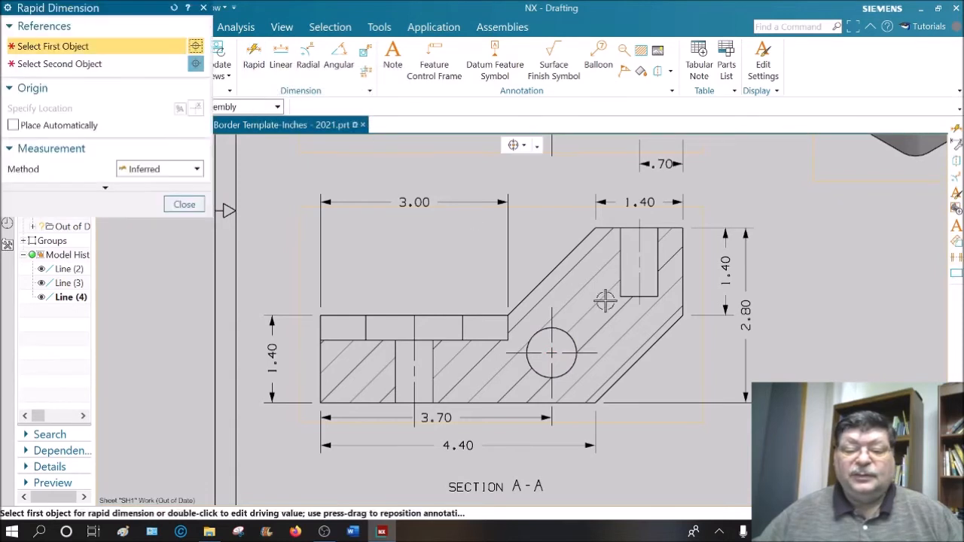
{"action": "left_click", "coordinate": [596, 355]}
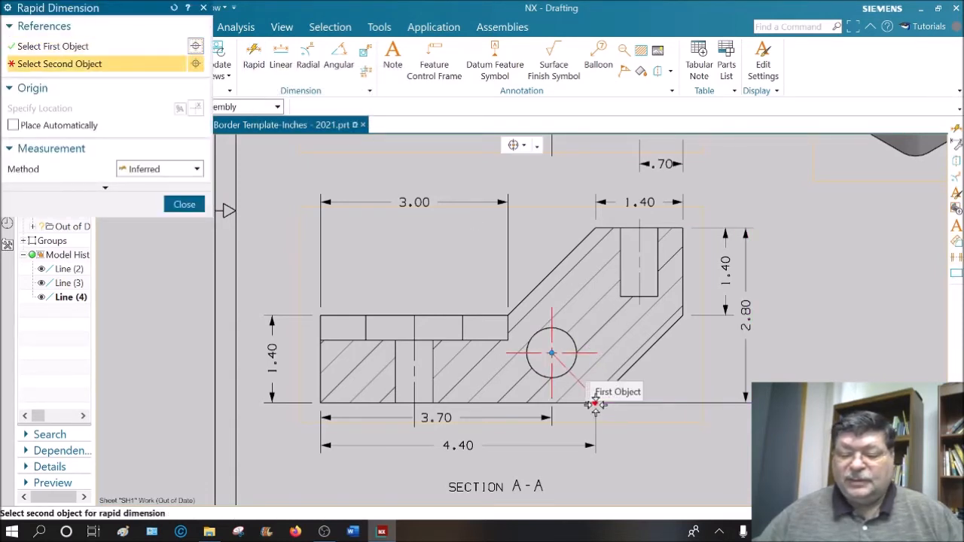
{"action": "left_click", "coordinate": [600, 403]}
{"action": "mouse_move", "coordinate": [693, 379]}
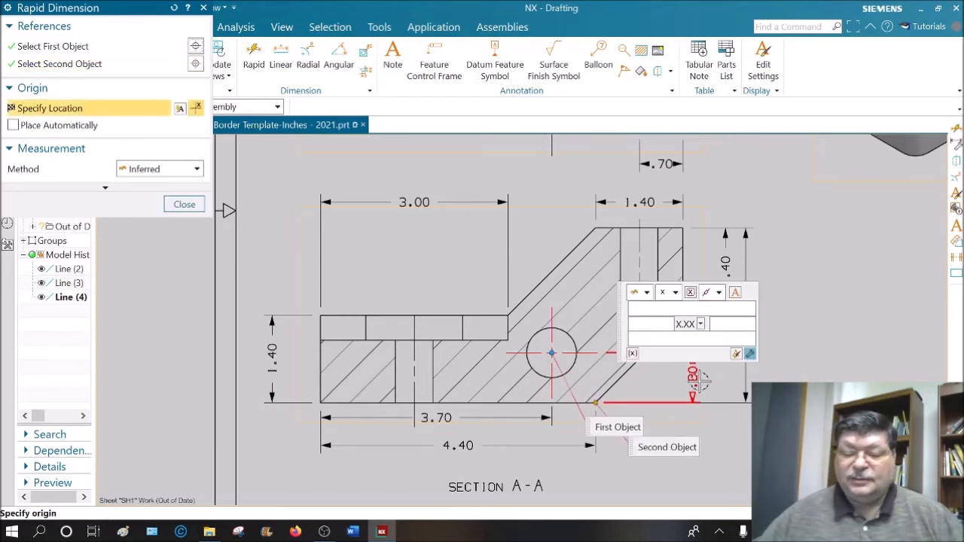
{"action": "left_click", "coordinate": [701, 383]}
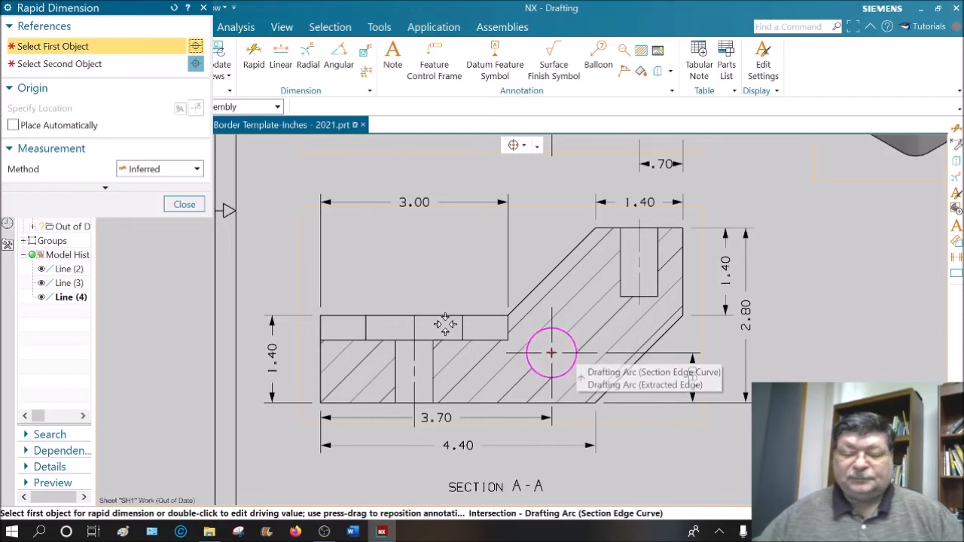
Dimension the round hole in the section view with the Diametral method, placing the text below and right of the part.
{"action": "left_click", "coordinate": [251, 56]}
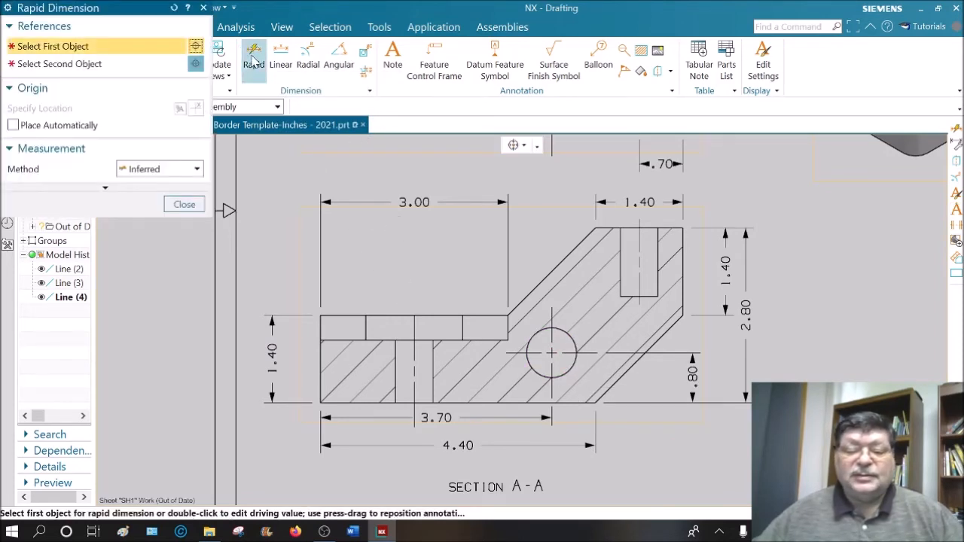
{"action": "left_click", "coordinate": [575, 363]}
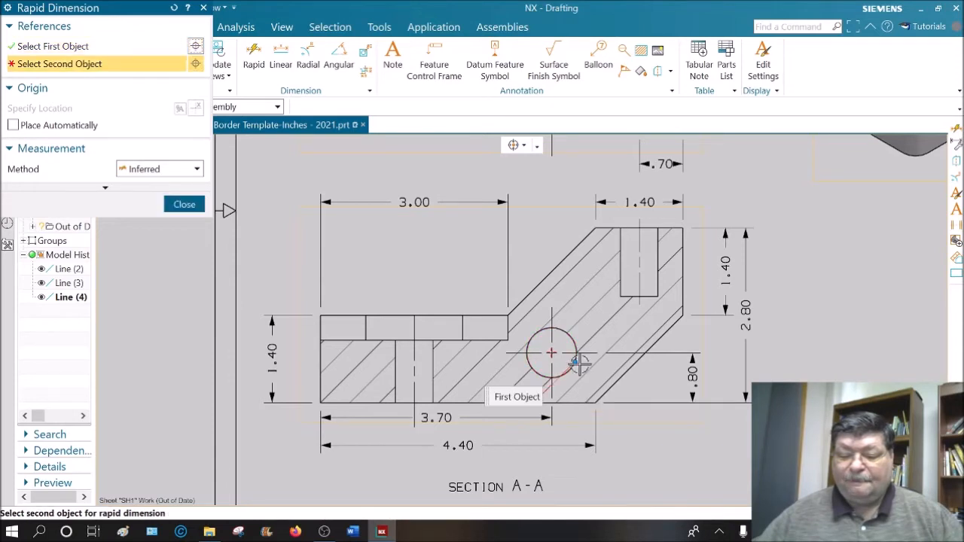
{"action": "key", "text": "Escape"}
{"action": "left_click", "coordinate": [200, 173]}
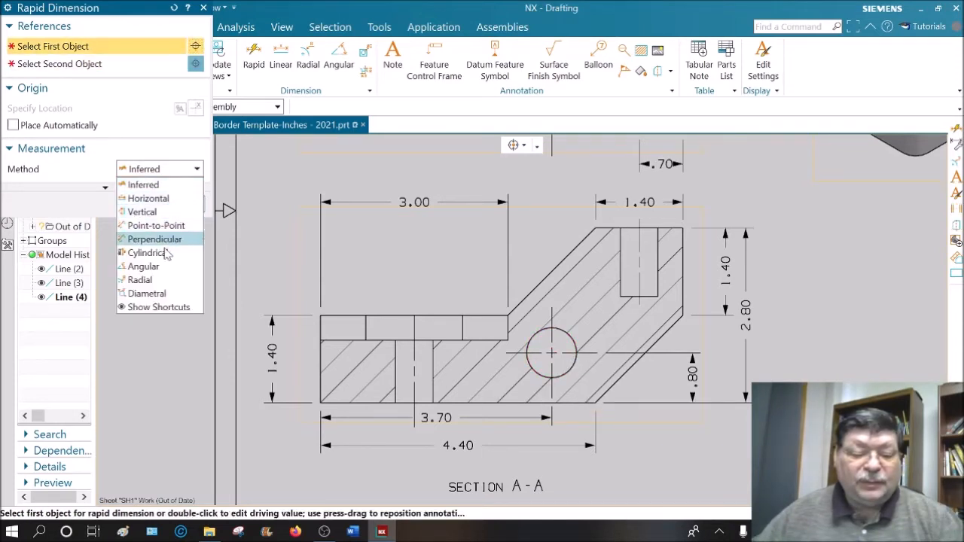
{"action": "left_click", "coordinate": [173, 292]}
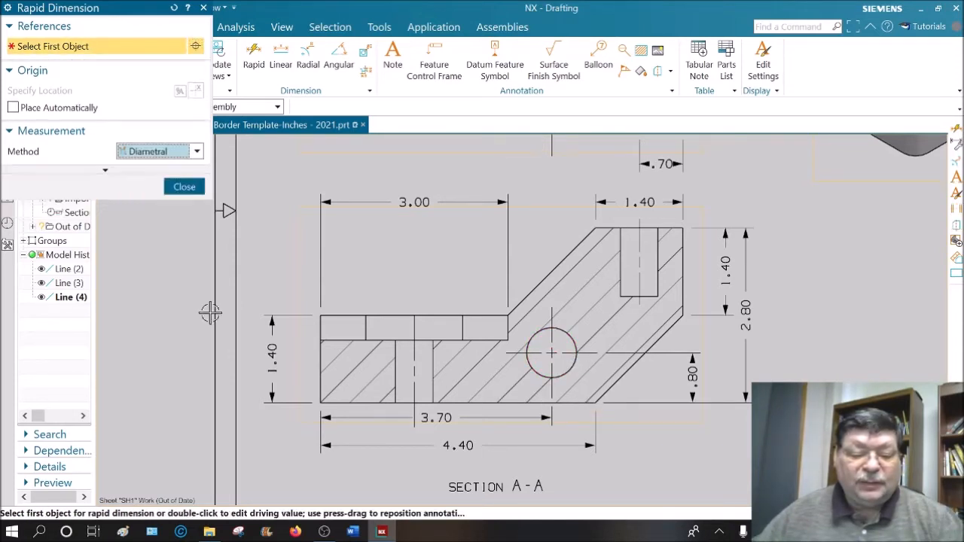
{"action": "left_click", "coordinate": [574, 372]}
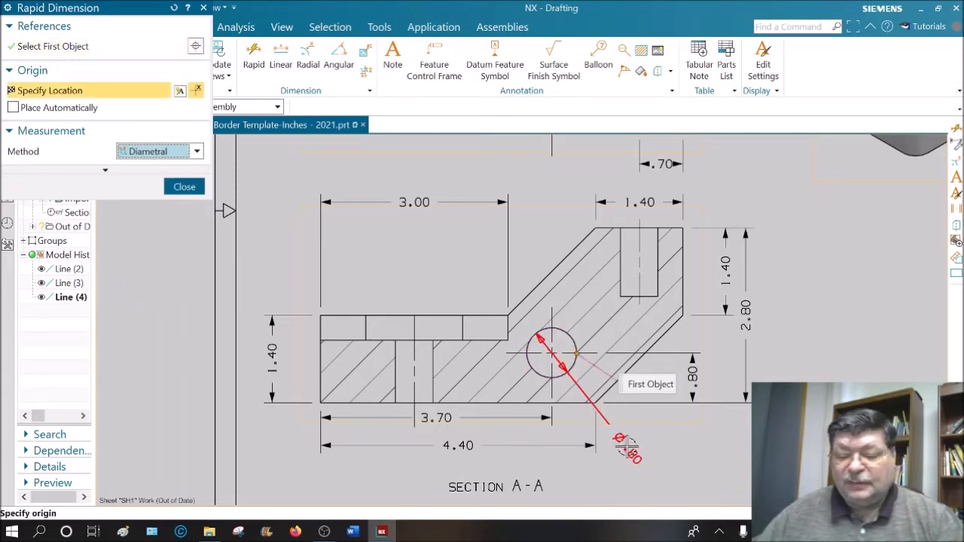
{"action": "left_click", "coordinate": [652, 457]}
{"action": "key", "text": "Escape"}
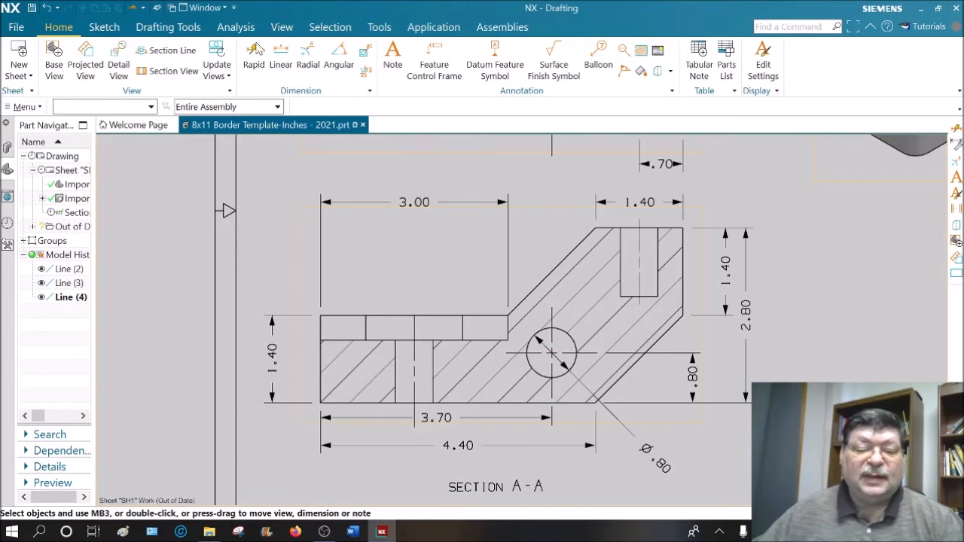
Redimension the section view's round hole with the Inferred method and horizontal text below and right of the part, and delete the earlier aligned-text diameter dimension.
{"action": "left_click", "coordinate": [254, 57]}
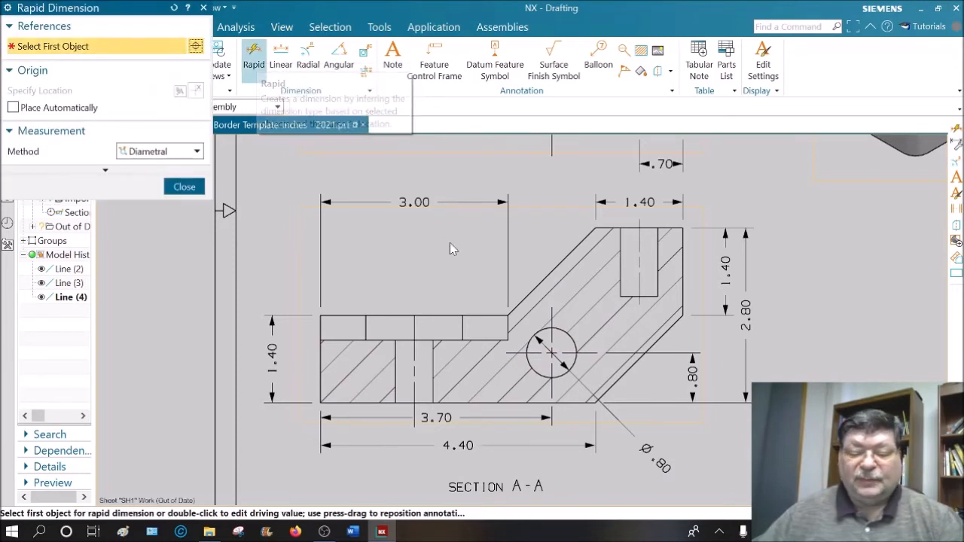
{"action": "left_click", "coordinate": [577, 359]}
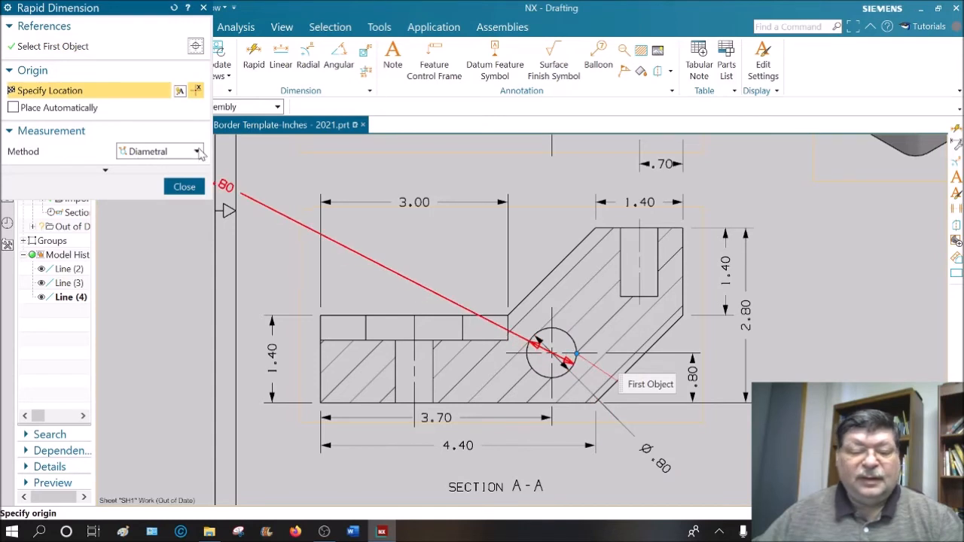
{"action": "left_click", "coordinate": [198, 151]}
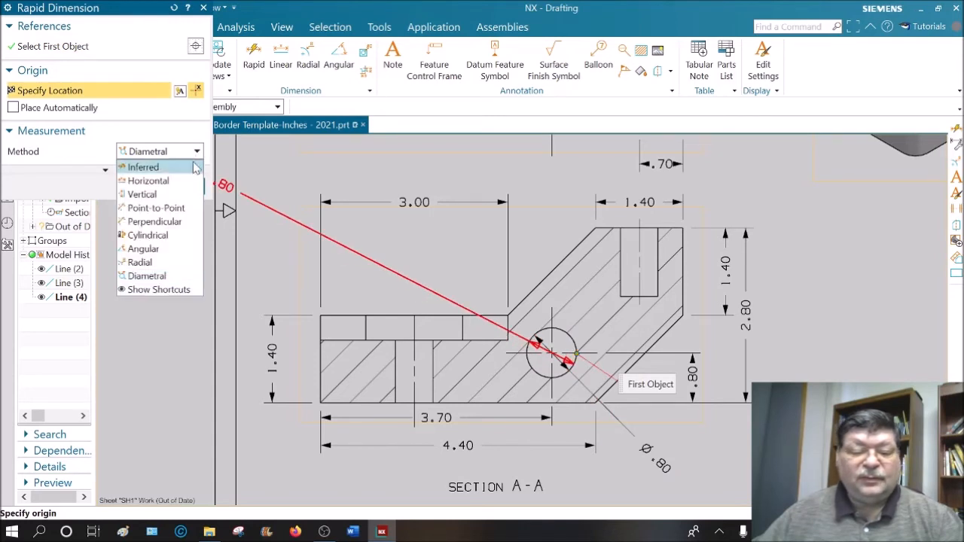
{"action": "left_click", "coordinate": [143, 167]}
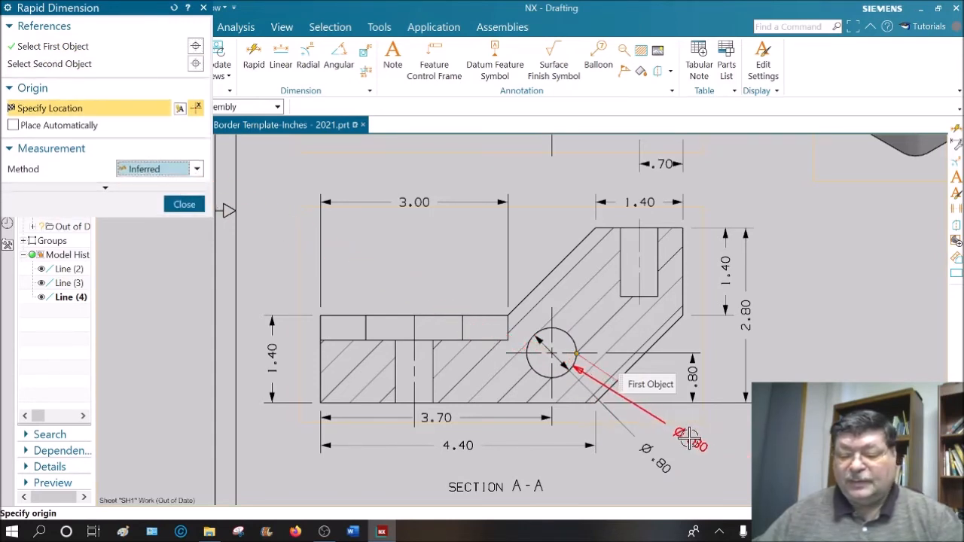
{"action": "mouse_move", "coordinate": [681, 436]}
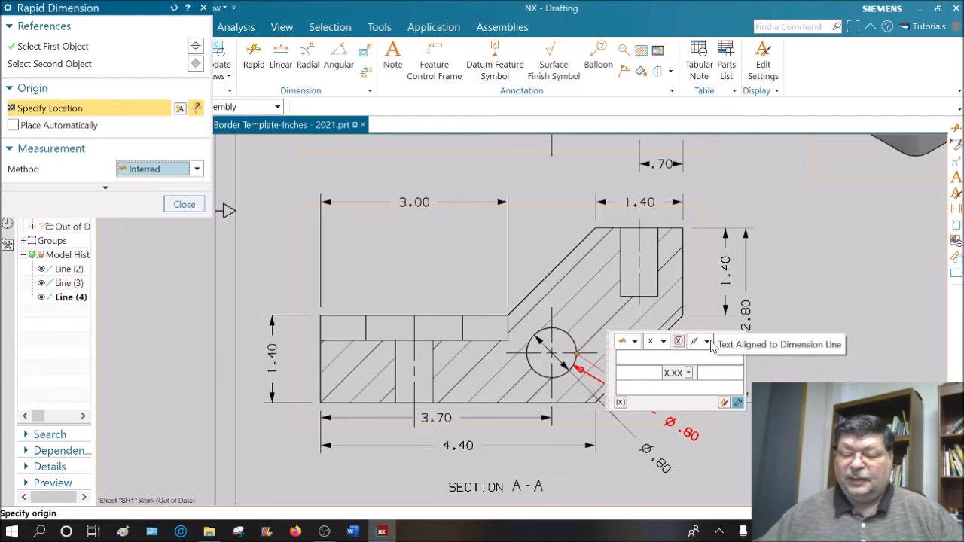
{"action": "left_click", "coordinate": [710, 342]}
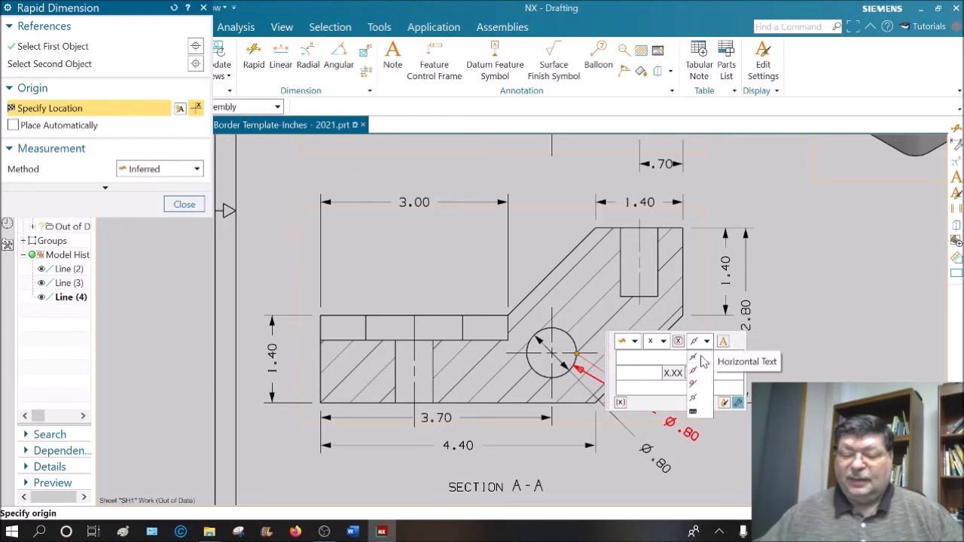
{"action": "left_click", "coordinate": [699, 358]}
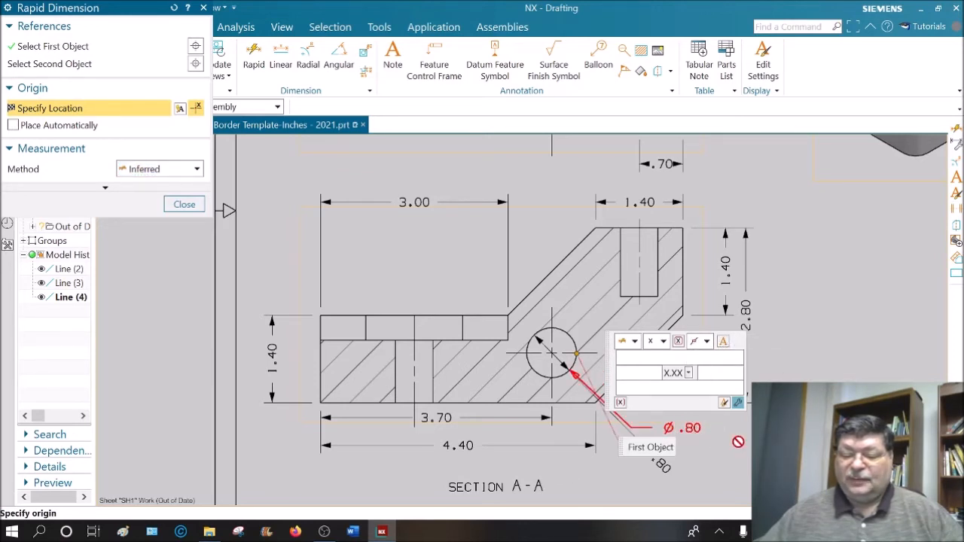
{"action": "left_click", "coordinate": [715, 430]}
{"action": "key", "text": "Escape"}
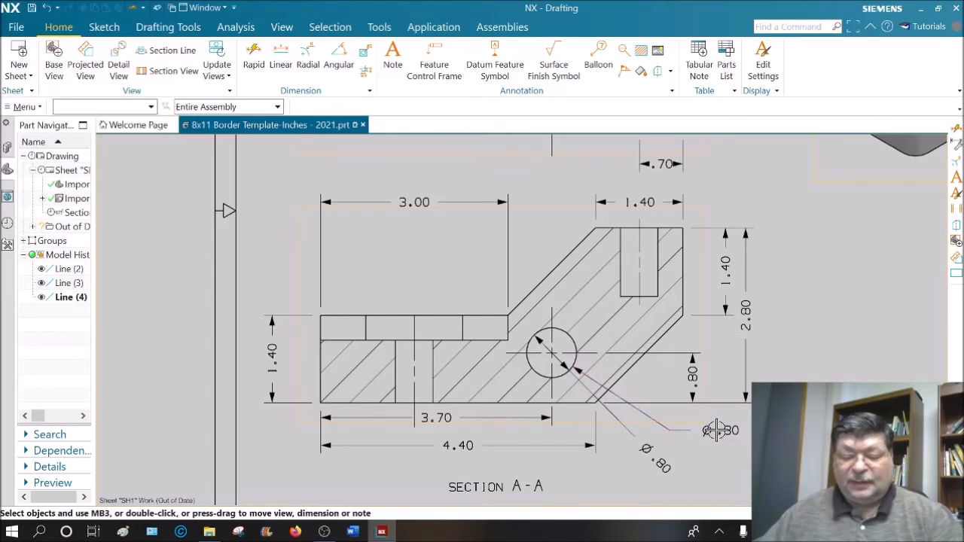
{"action": "left_click", "coordinate": [647, 449]}
{"action": "key", "text": "Delete"}
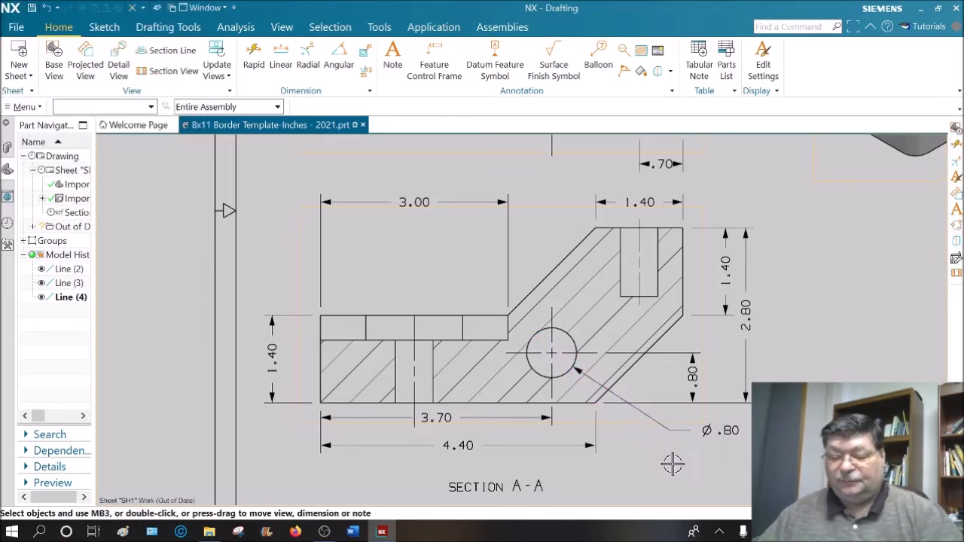
Shorten the leader stub of the round hole's diameter dimension and reposition its text just below and right of the part's lower corner.
{"action": "scroll", "coordinate": [674, 461], "scroll_direction": "up", "scroll_amount": 3}
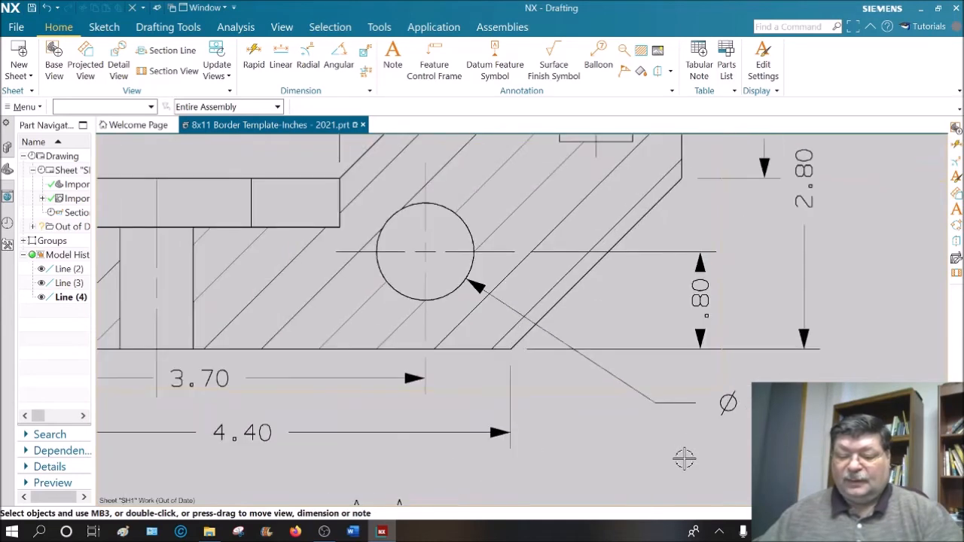
{"action": "double_click", "coordinate": [683, 405]}
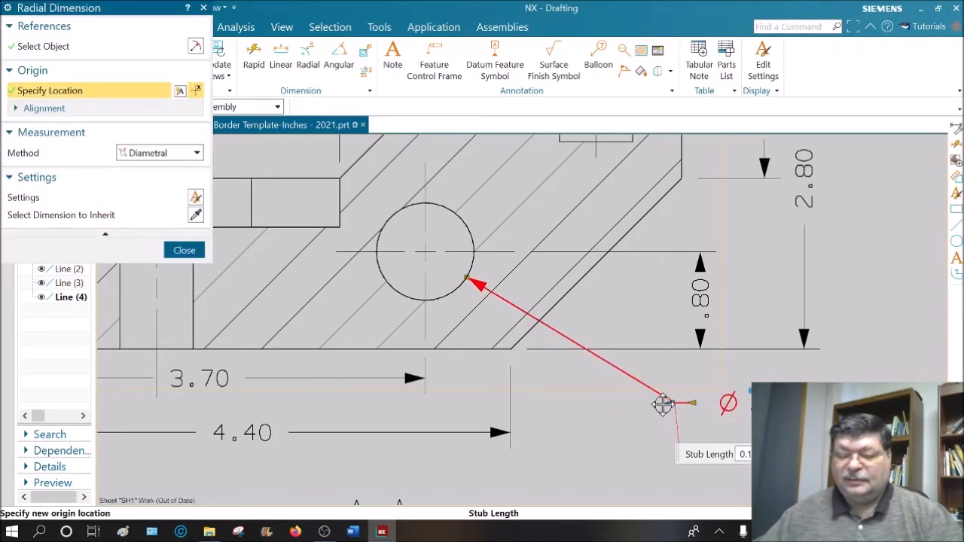
{"action": "left_click", "coordinate": [185, 250]}
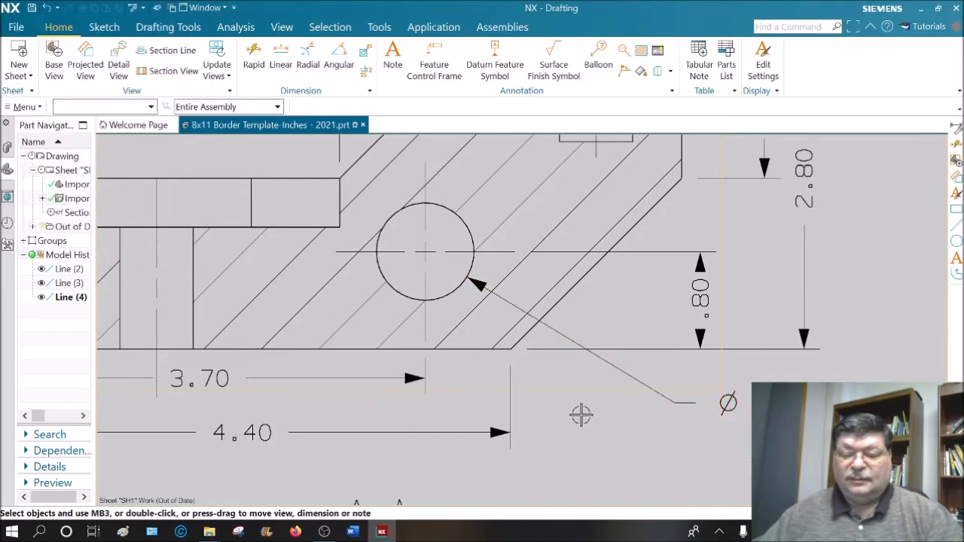
{"action": "left_click_drag", "start_coordinate": [726, 404], "coordinate": [554, 479]}
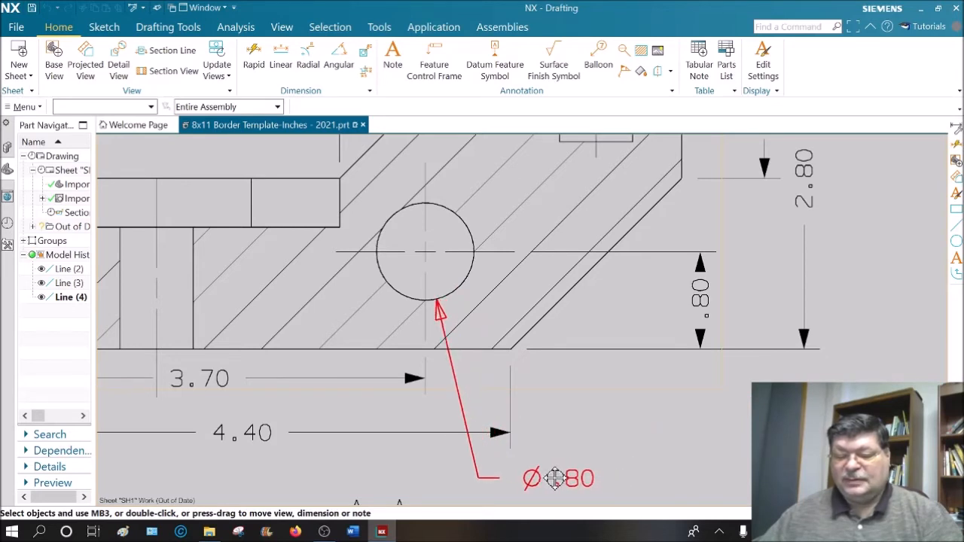
{"action": "left_click_drag", "start_coordinate": [555, 479], "coordinate": [638, 397]}
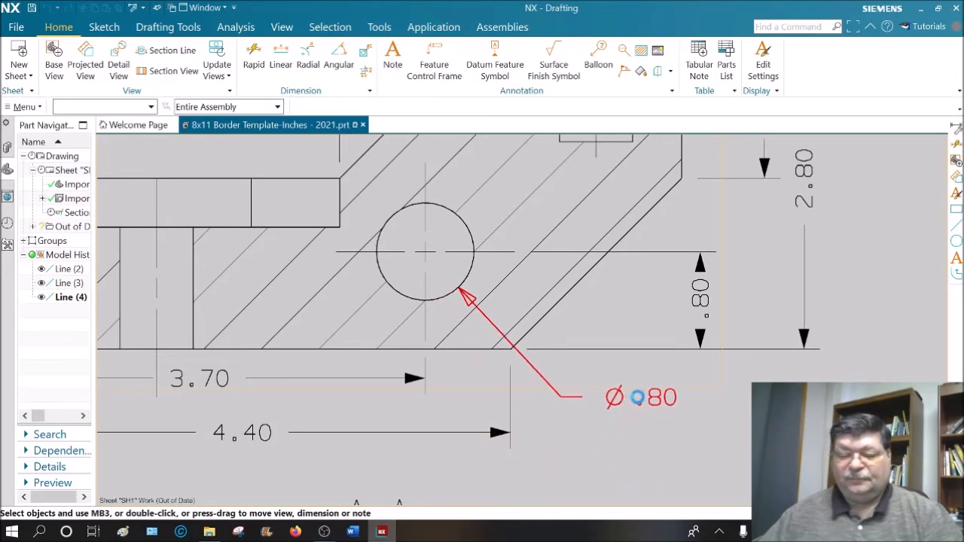
Start a Rapid dimension on the lower arc of the slot in the top view, using the Radial method.
{"action": "scroll", "coordinate": [821, 456], "scroll_direction": "down", "scroll_amount": 4}
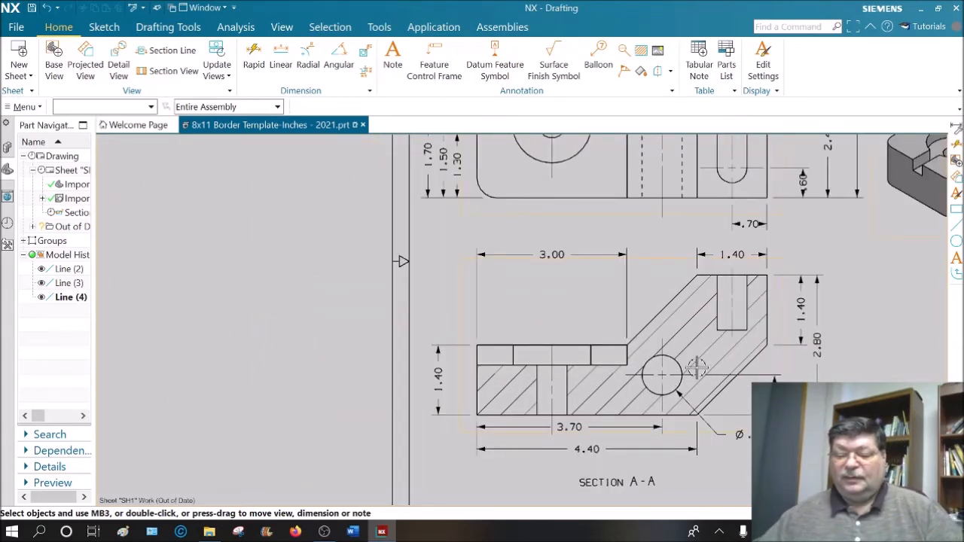
{"action": "scroll", "coordinate": [715, 332], "scroll_direction": "down", "scroll_amount": 1}
{"action": "scroll", "coordinate": [725, 323], "scroll_direction": "down", "scroll_amount": 1}
{"action": "scroll", "coordinate": [731, 226], "scroll_direction": "up", "scroll_amount": 3}
{"action": "middle_click_drag", "start_coordinate": [738, 234], "coordinate": [527, 324], "text": "shift"}
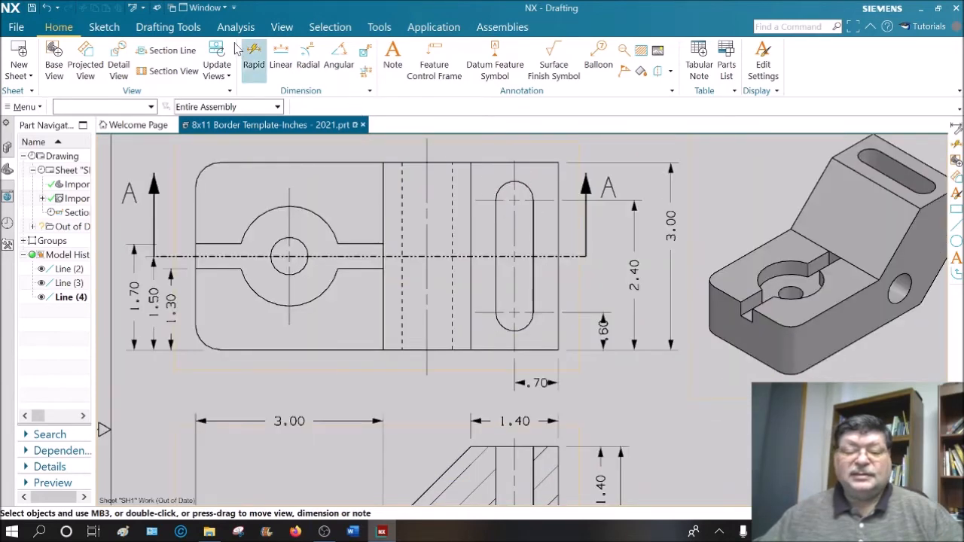
{"action": "left_click", "coordinate": [256, 54]}
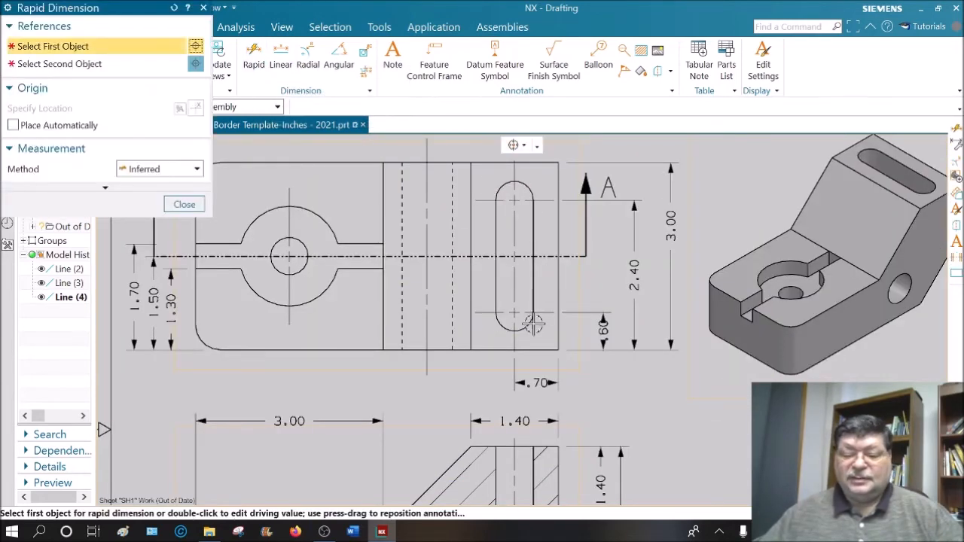
{"action": "left_click", "coordinate": [516, 331]}
{"action": "left_click", "coordinate": [515, 294]}
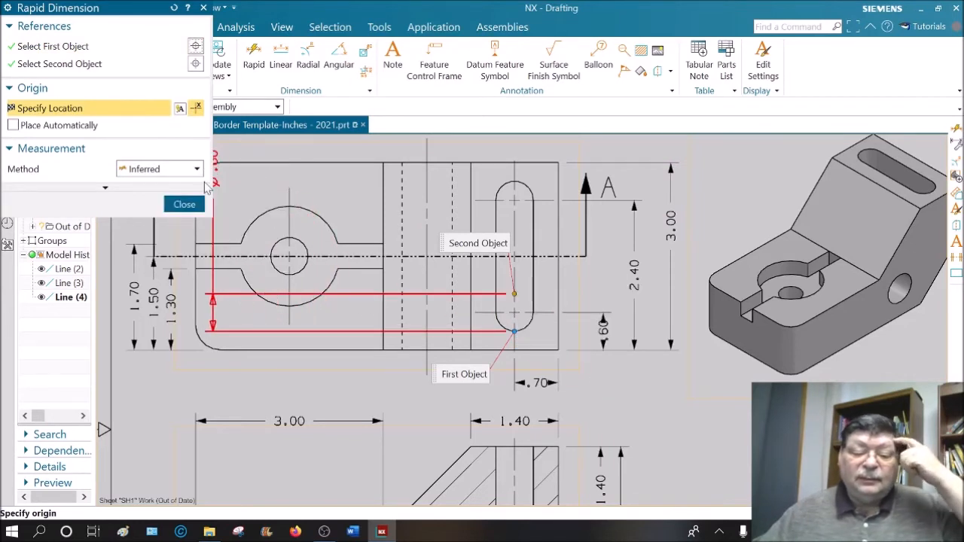
{"action": "left_click", "coordinate": [197, 169]}
{"action": "left_click", "coordinate": [193, 279]}
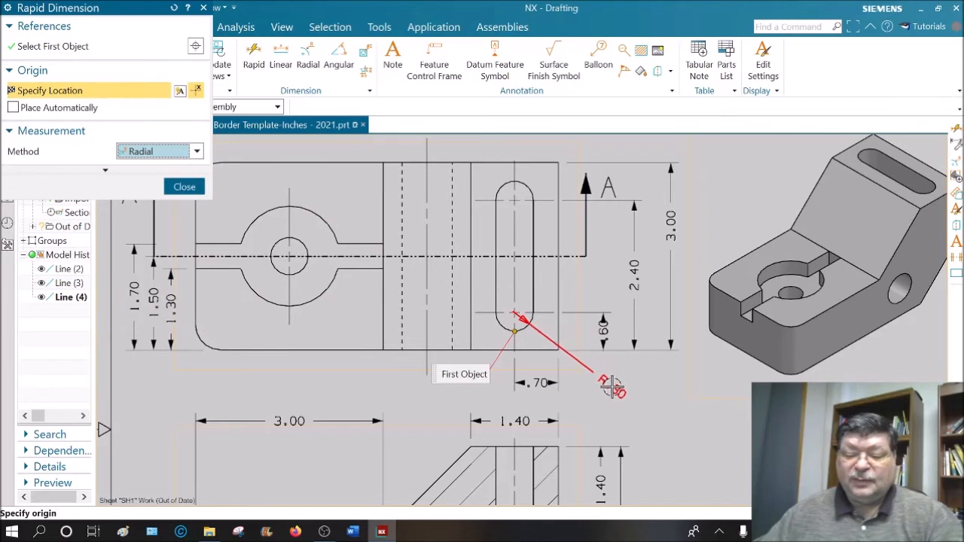
Give the slot's radius dimension horizontal text and the prefix 2X.
{"action": "mouse_move", "coordinate": [612, 387]}
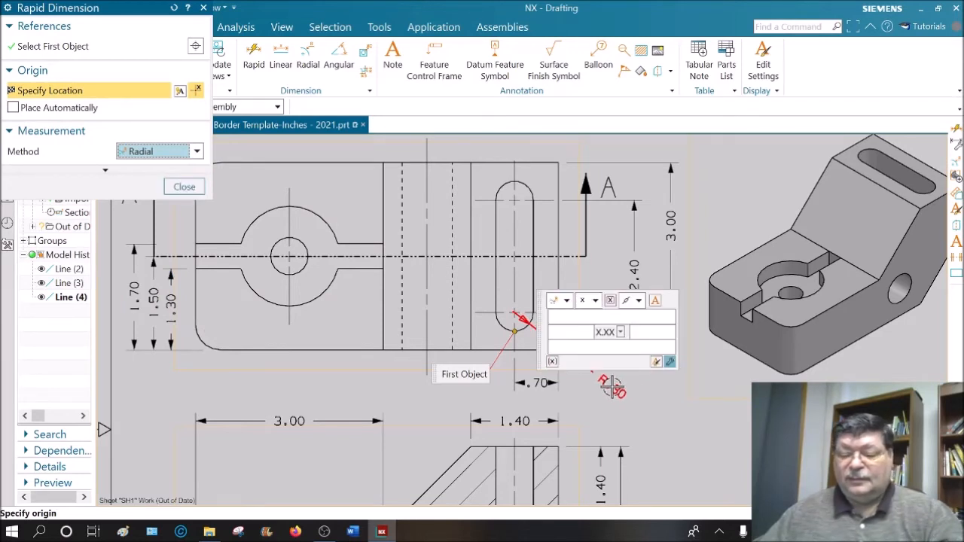
{"action": "left_click", "coordinate": [637, 301]}
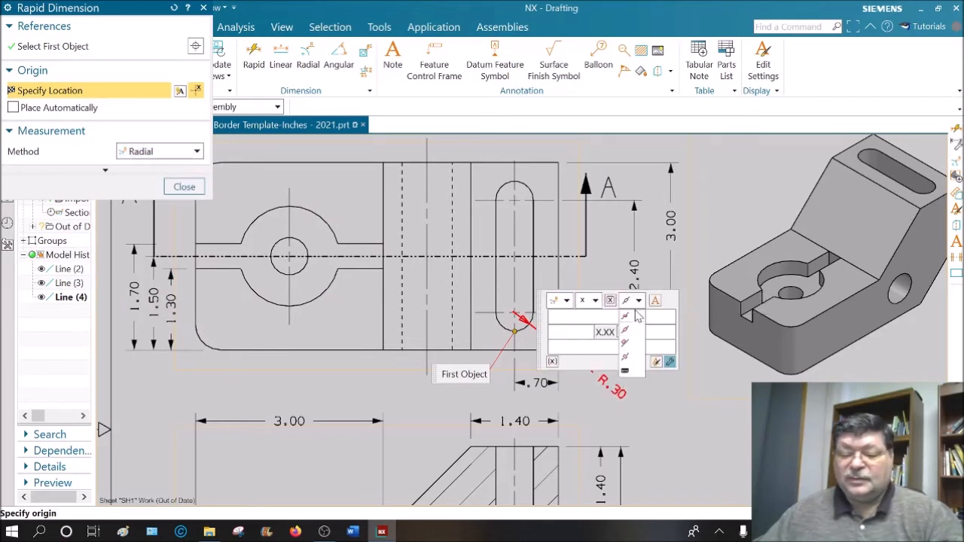
{"action": "left_click", "coordinate": [632, 320]}
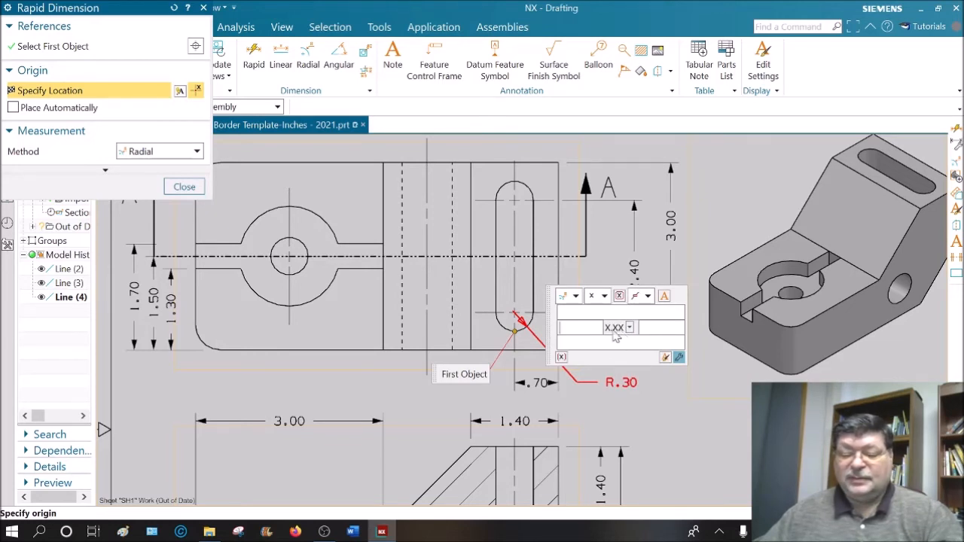
{"action": "type", "text": "2X"}
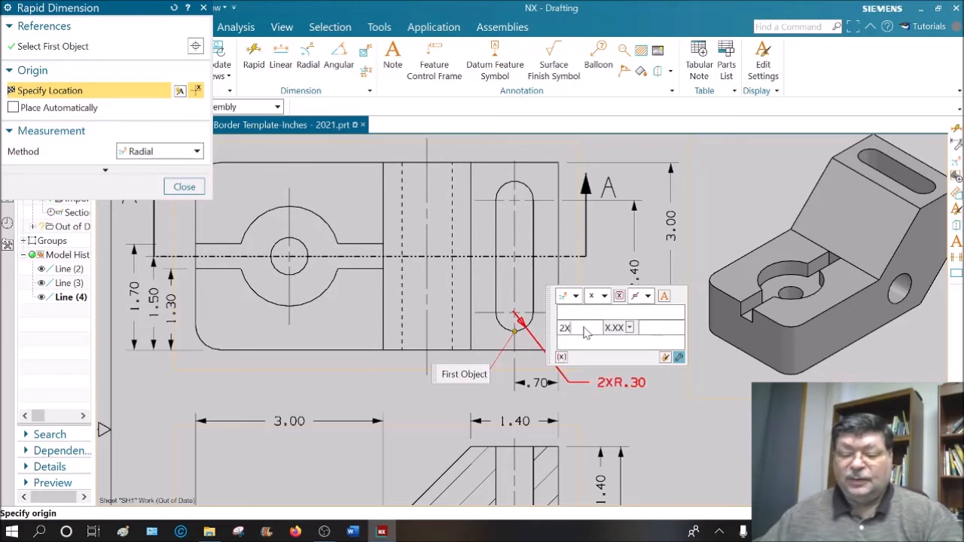
Try three decimal places on the slot's radius dimension, and restore two.
{"action": "left_click", "coordinate": [631, 329]}
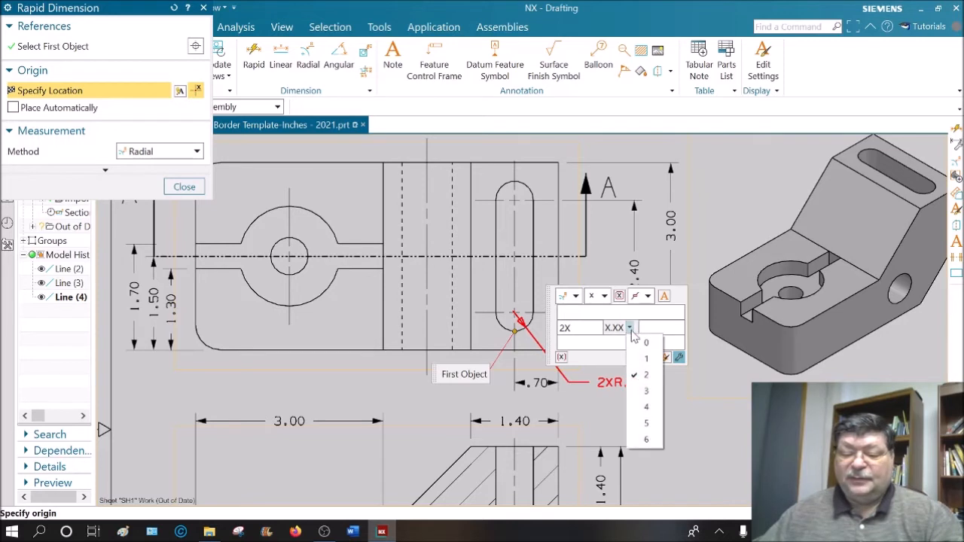
{"action": "left_click", "coordinate": [643, 393]}
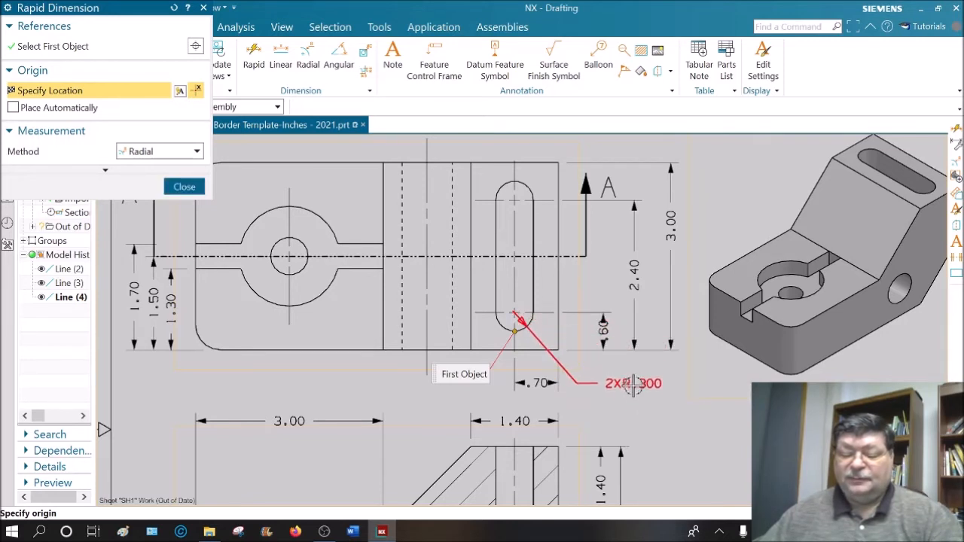
{"action": "left_click", "coordinate": [641, 332]}
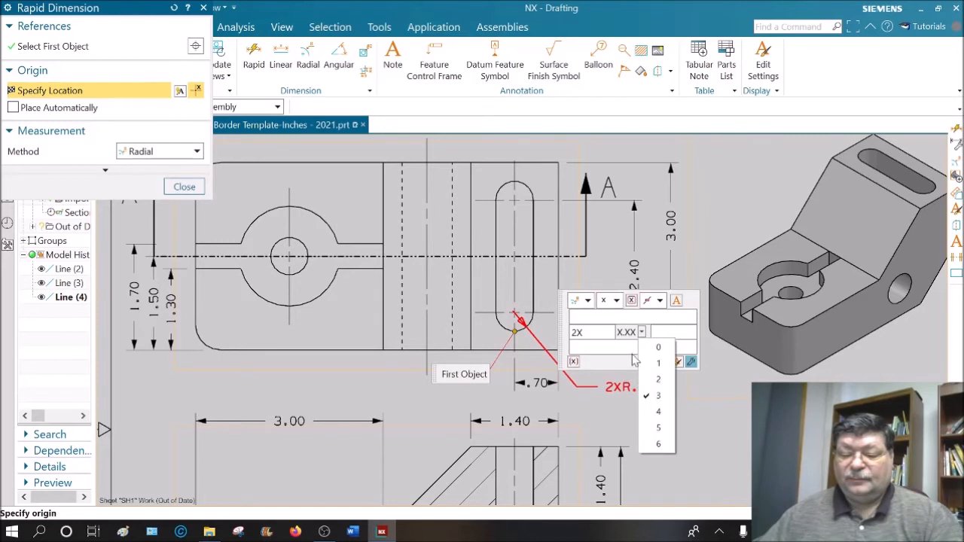
{"action": "left_click", "coordinate": [650, 376]}
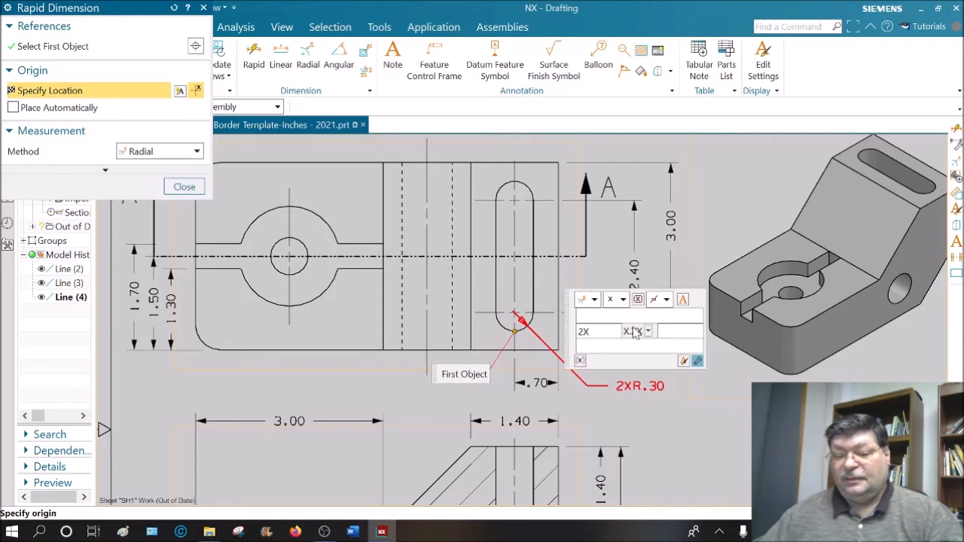
Place the 2X radius dimension below and right of the slot, aligning its text with the .70 dimension.
{"action": "left_click", "coordinate": [627, 394]}
{"action": "key", "text": "Escape"}
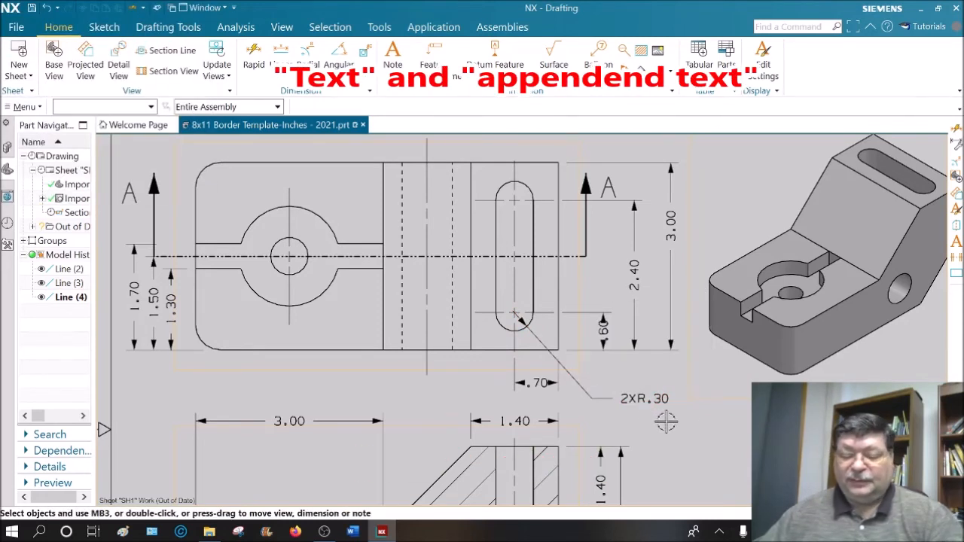
{"action": "left_click_drag", "start_coordinate": [636, 405], "coordinate": [637, 386]}
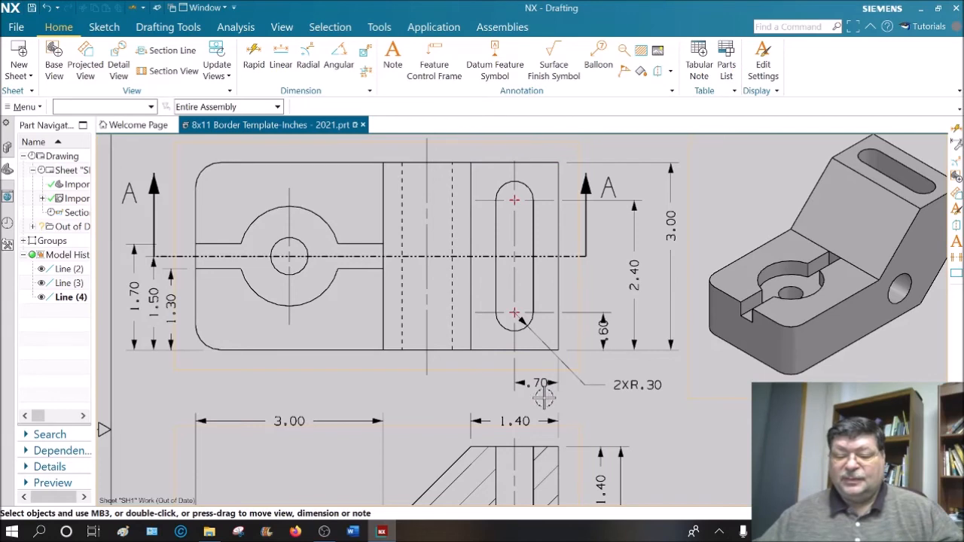
Set the arrowhead orientation of the .70 dimension below the top view to Out.
{"action": "scroll", "coordinate": [532, 385], "scroll_direction": "up", "scroll_amount": 3}
{"action": "scroll", "coordinate": [532, 386], "scroll_direction": "up", "scroll_amount": 2}
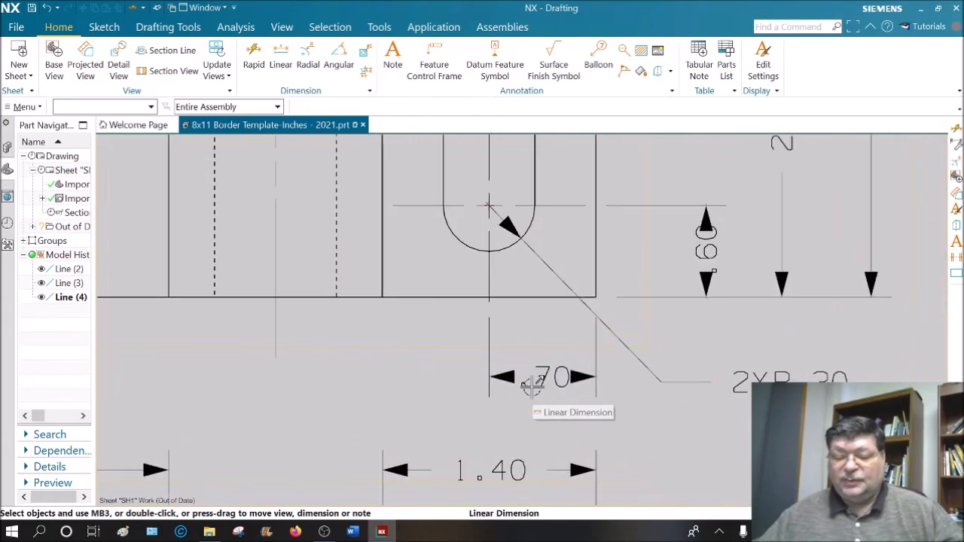
{"action": "double_click", "coordinate": [533, 383]}
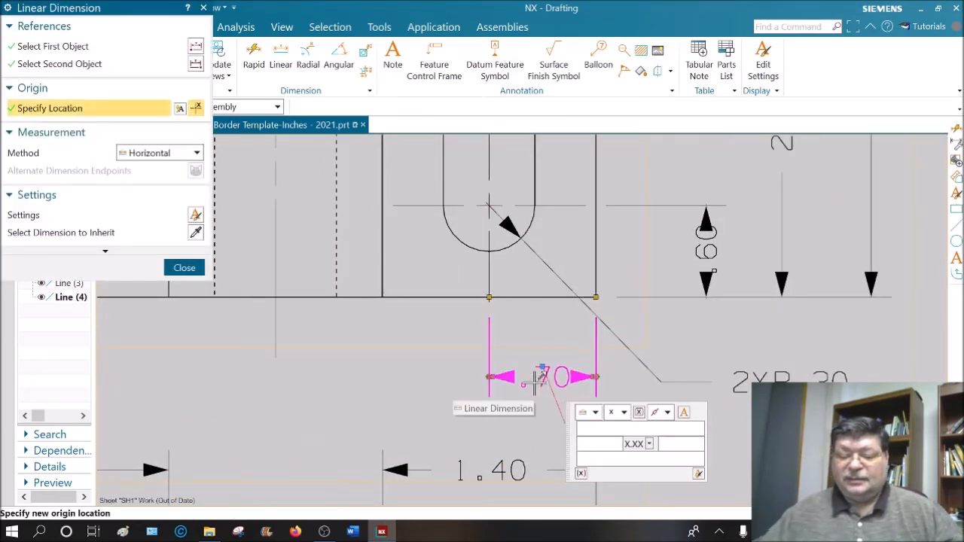
{"action": "right_click", "coordinate": [572, 381]}
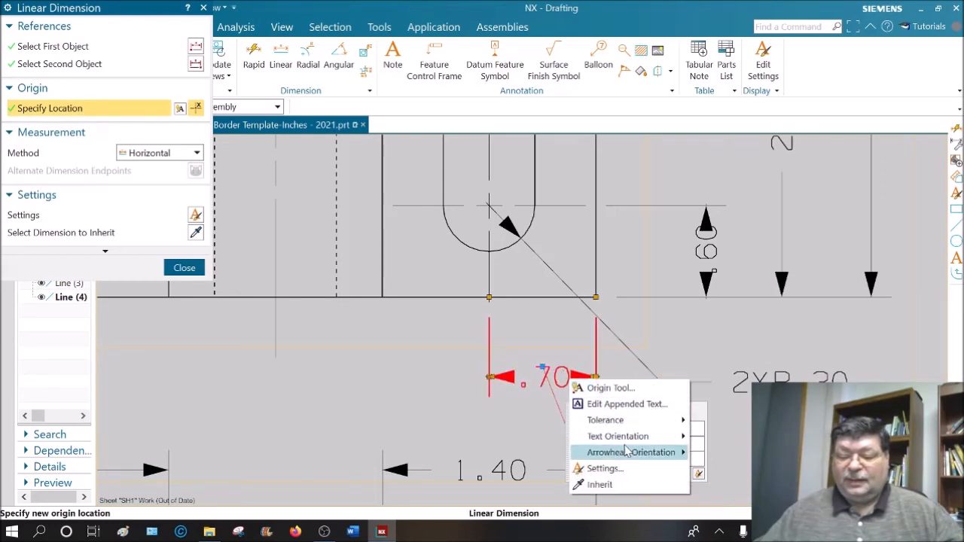
{"action": "mouse_move", "coordinate": [645, 455]}
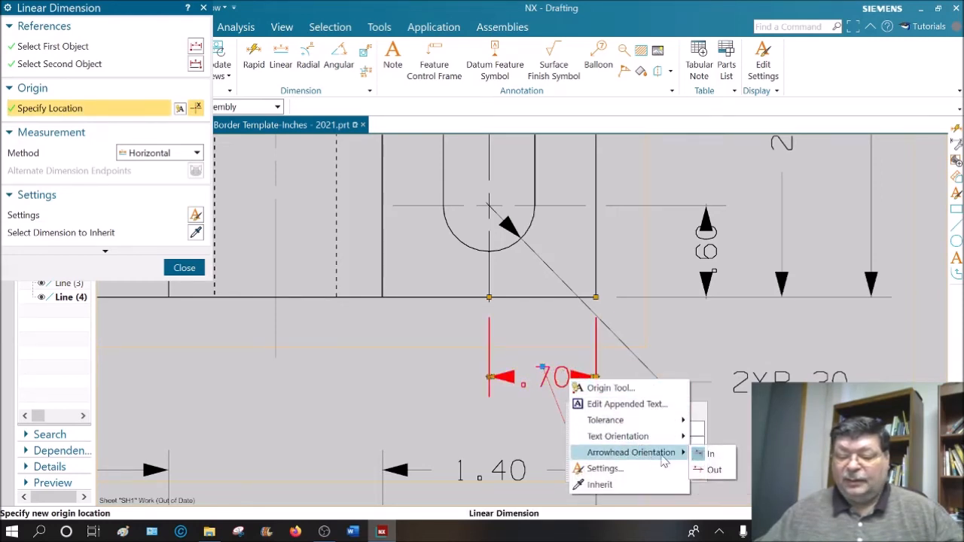
{"action": "left_click", "coordinate": [714, 471]}
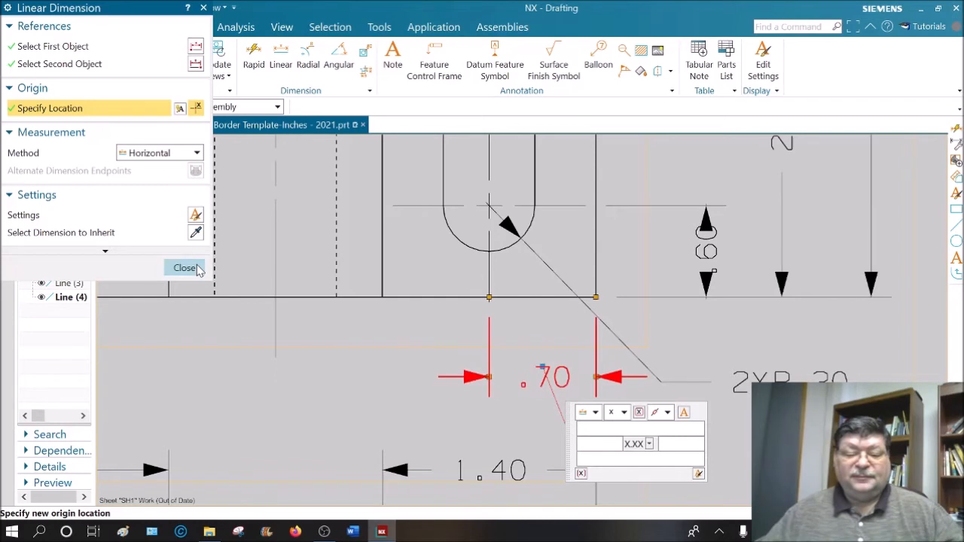
{"action": "left_click", "coordinate": [195, 269]}
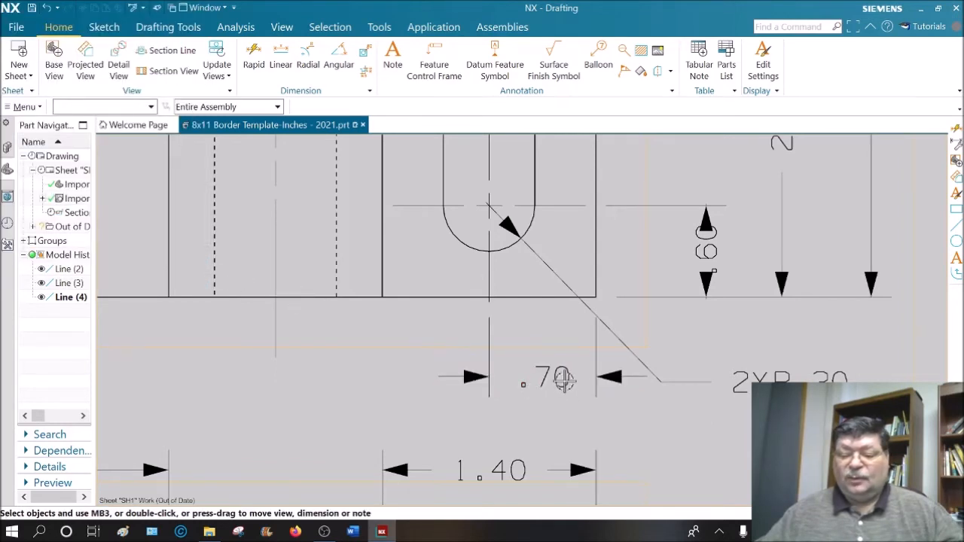
Center the .70 dimension text between its extension lines, and move the .60 dimension text above its arrows.
{"action": "left_click_drag", "start_coordinate": [554, 375], "coordinate": [389, 373]}
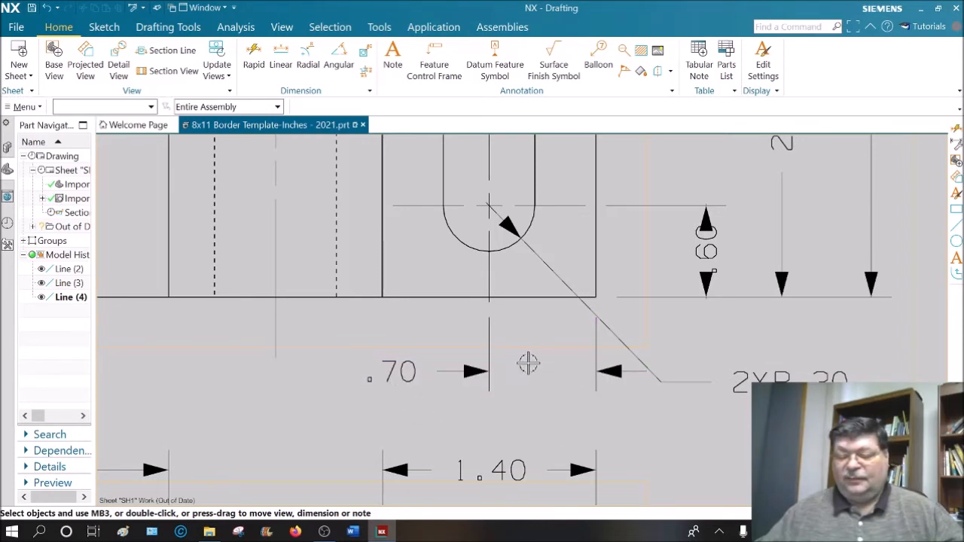
{"action": "left_click_drag", "start_coordinate": [396, 373], "coordinate": [535, 370]}
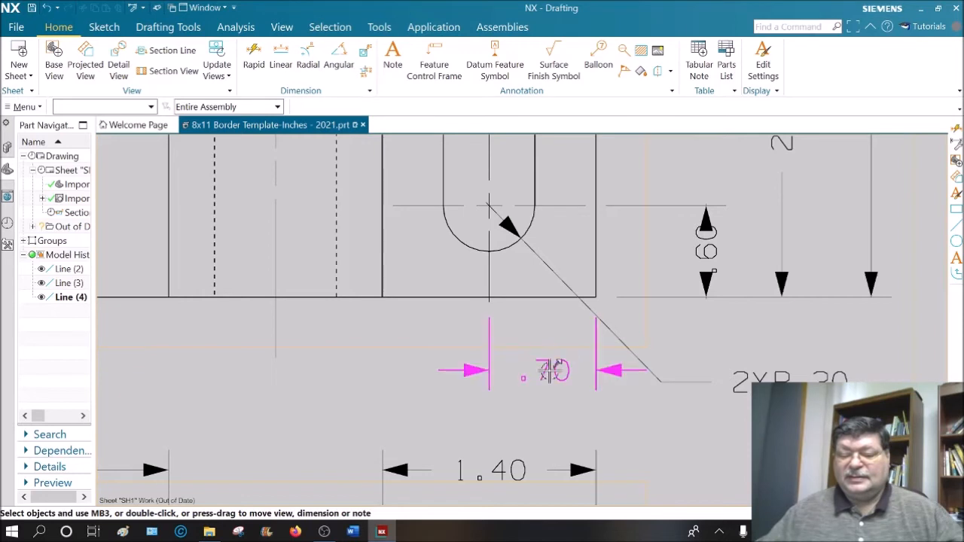
{"action": "left_click", "coordinate": [706, 249]}
{"action": "double_click", "coordinate": [706, 248]}
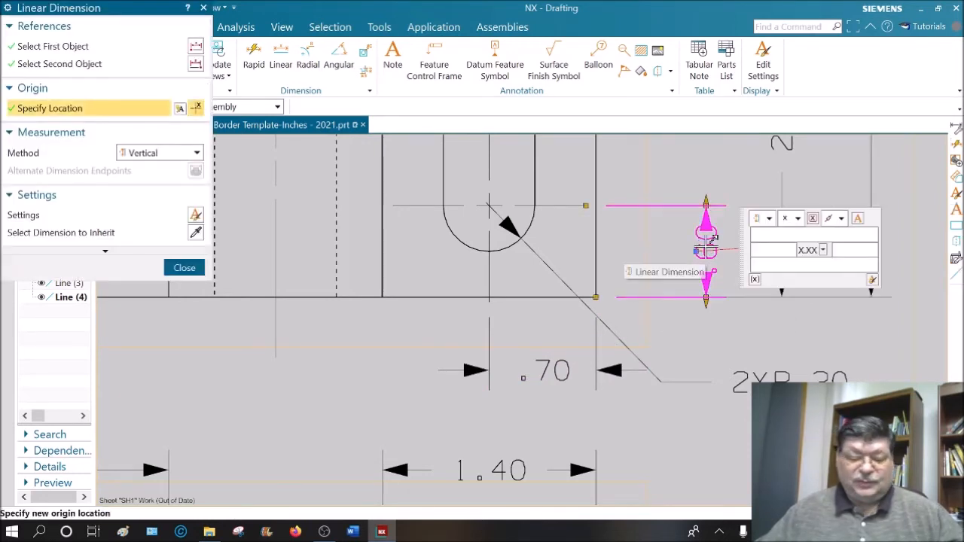
{"action": "key", "text": "Escape"}
{"action": "left_click_drag", "start_coordinate": [706, 248], "coordinate": [699, 161]}
Bring the .60, 2.40 and 3.00 vertical dimensions closer to the top view, staggering their text.
{"action": "scroll", "coordinate": [699, 161], "scroll_direction": "down", "scroll_amount": 4}
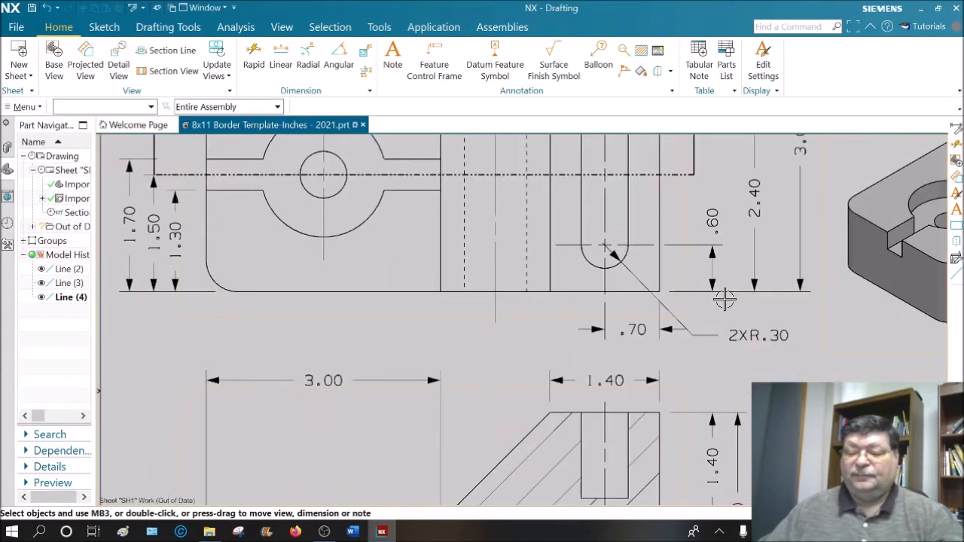
{"action": "mouse_move", "coordinate": [710, 218]}
{"action": "left_mouse_down"}
{"action": "mouse_move", "coordinate": [691, 204]}
{"action": "mouse_move", "coordinate": [700, 214]}
{"action": "left_mouse_up"}
{"action": "left_click_drag", "start_coordinate": [751, 190], "coordinate": [726, 186]}
{"action": "left_click_drag", "start_coordinate": [791, 159], "coordinate": [745, 207]}
Place a note reading "NOTE: PART IS SYMMETRICAL ABOUT CUTTING PLANE LINE." in the empty space below the isometric view.
{"action": "scroll", "coordinate": [783, 317], "scroll_direction": "down", "scroll_amount": 3}
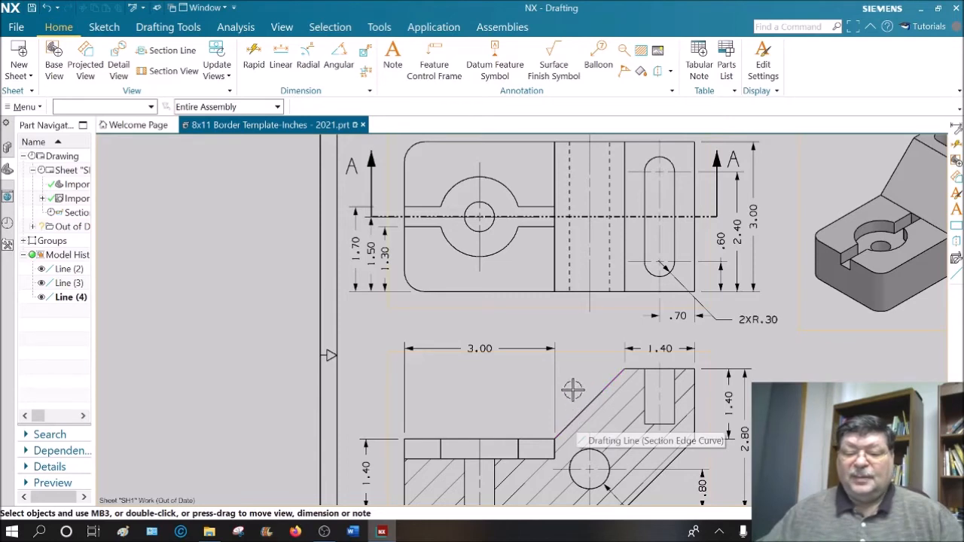
{"action": "scroll", "coordinate": [722, 358], "scroll_direction": "down", "scroll_amount": 1}
{"action": "mouse_move", "coordinate": [769, 397]}
{"action": "middle_mouse_down", "text": "shift"}
{"action": "mouse_move", "coordinate": [745, 338]}
{"action": "mouse_move", "coordinate": [701, 309]}
{"action": "mouse_move", "coordinate": [599, 357]}
{"action": "middle_mouse_up", "text": "shift"}
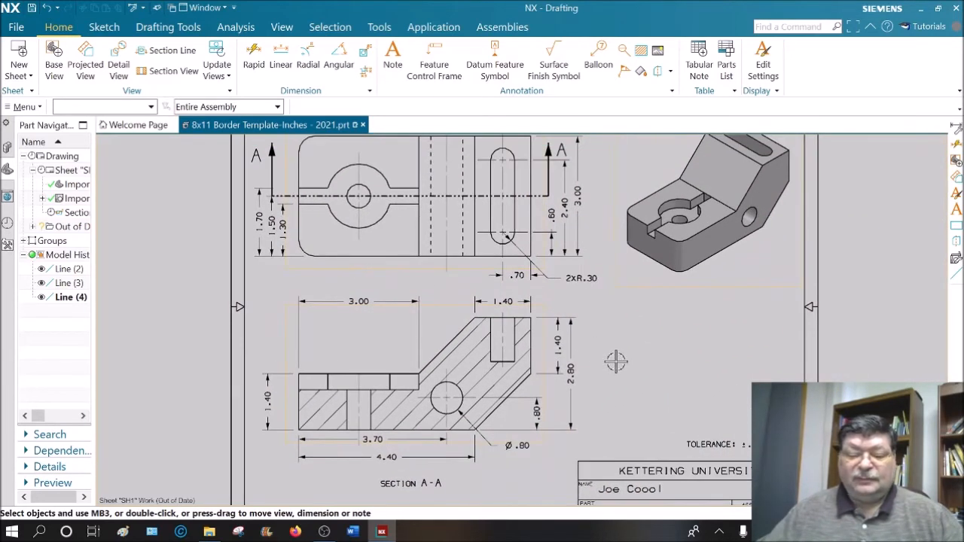
{"action": "scroll", "coordinate": [389, 339], "scroll_direction": "down", "scroll_amount": 1}
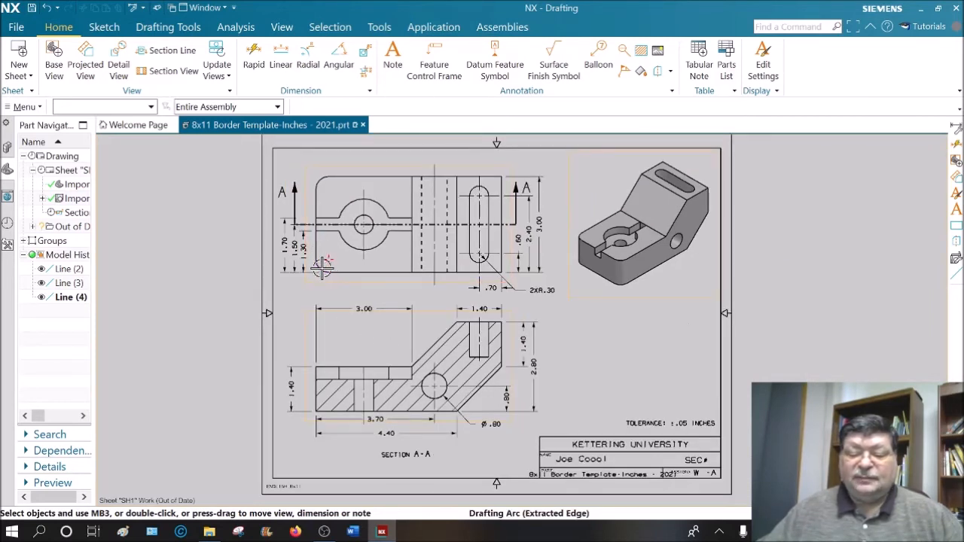
{"action": "left_click", "coordinate": [393, 54]}
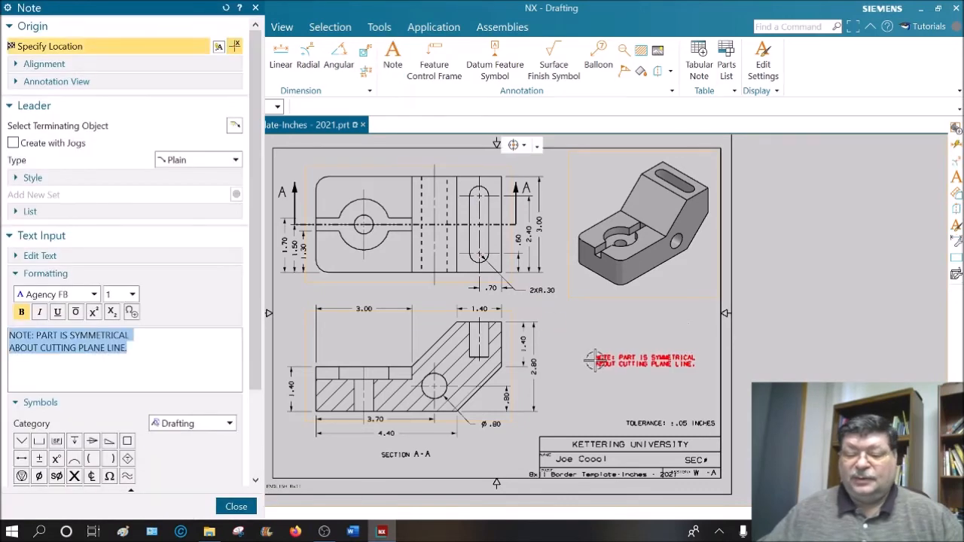
{"action": "key", "text": "Escape"}
Change the note's text to "NOTE ALL FILLETS AND ROUNDS R.40" and move it just above the tolerance text.
{"action": "double_click", "coordinate": [642, 362]}
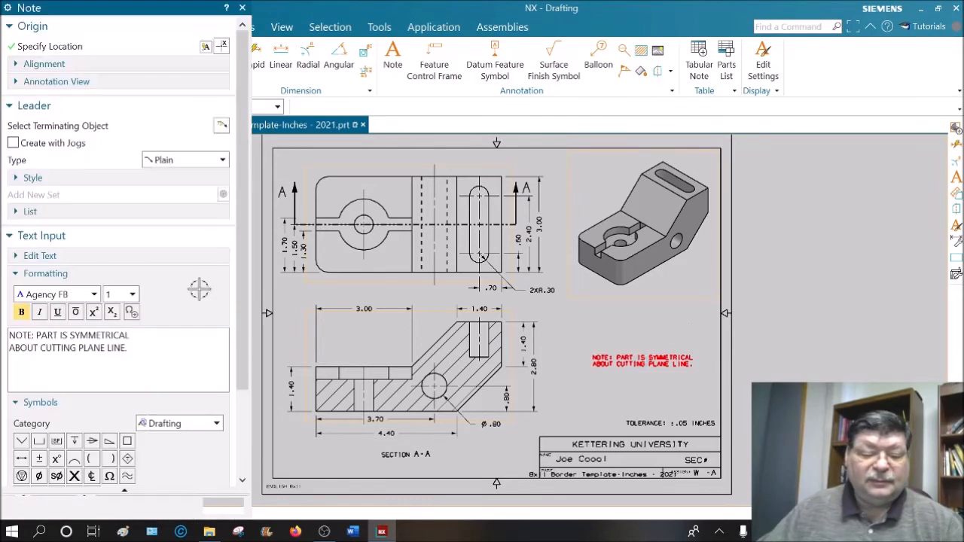
{"action": "left_click_drag", "start_coordinate": [106, 348], "coordinate": [35, 335]}
{"action": "key", "text": "Caps_Lock"}
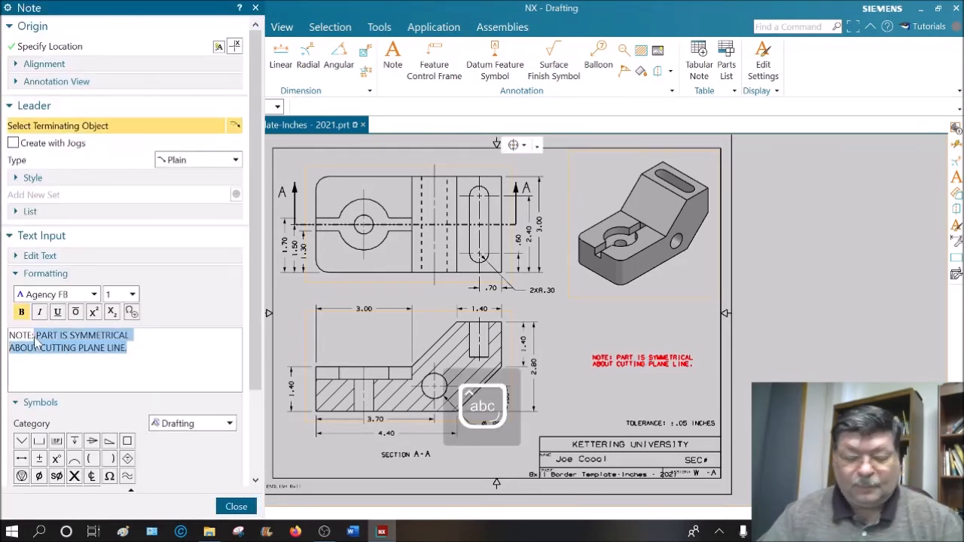
{"action": "type", "text": "!!"}
{"action": "key", "text": "BackSpace"}
{"action": "key", "text": "BackSpace"}
{"action": "key", "text": "BackSpace"}
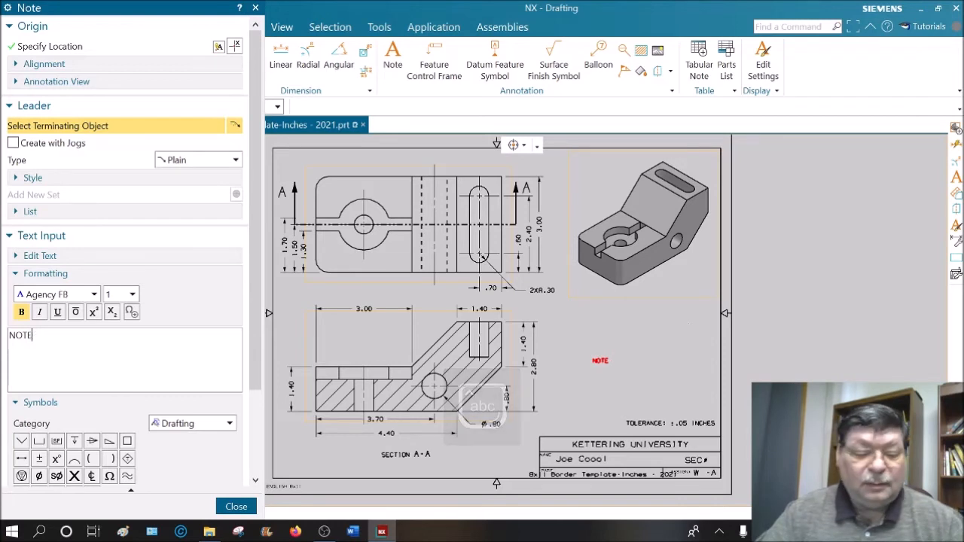
{"action": "key", "text": "Caps_Lock"}
{"action": "type", "text": "ALL FILLETS AND ROUNDS R.40"}
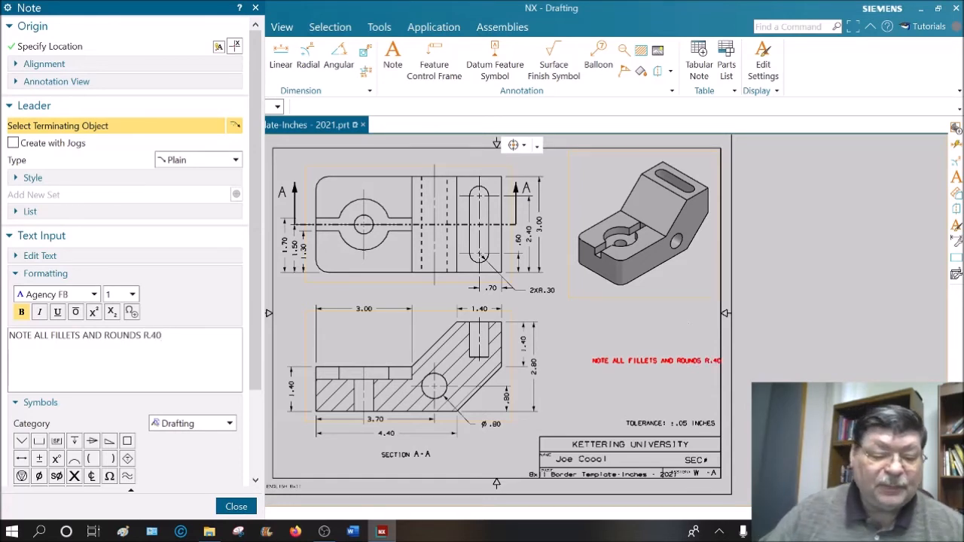
{"action": "left_click", "coordinate": [234, 508]}
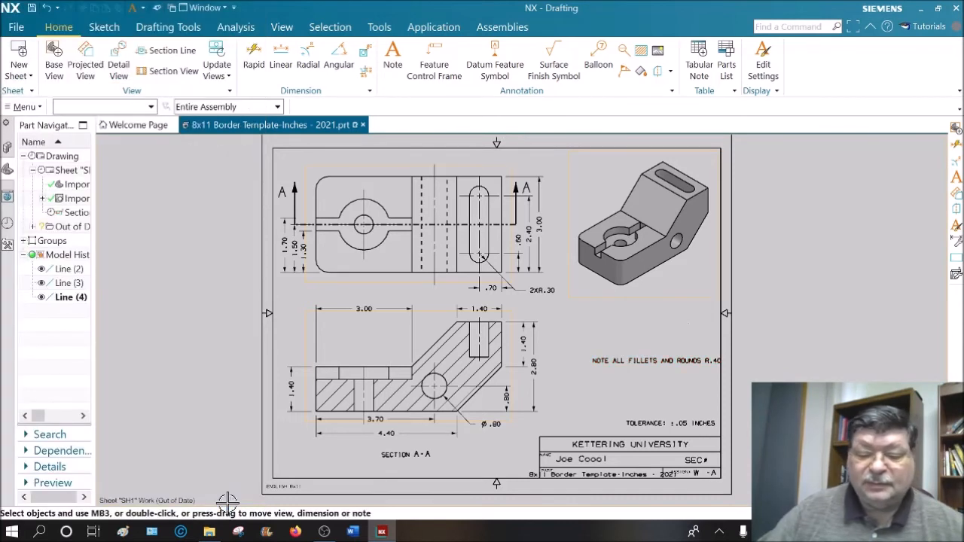
{"action": "left_click_drag", "start_coordinate": [634, 354], "coordinate": [586, 401]}
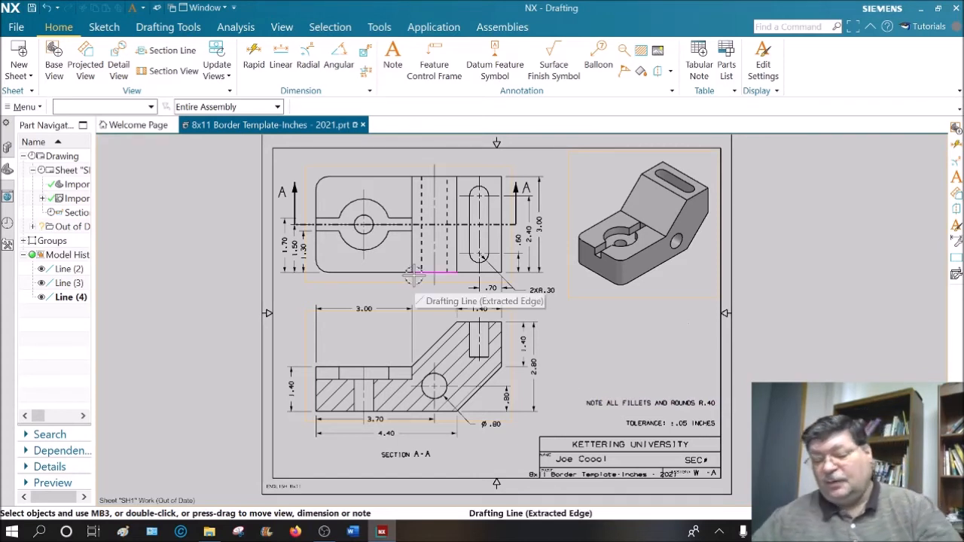
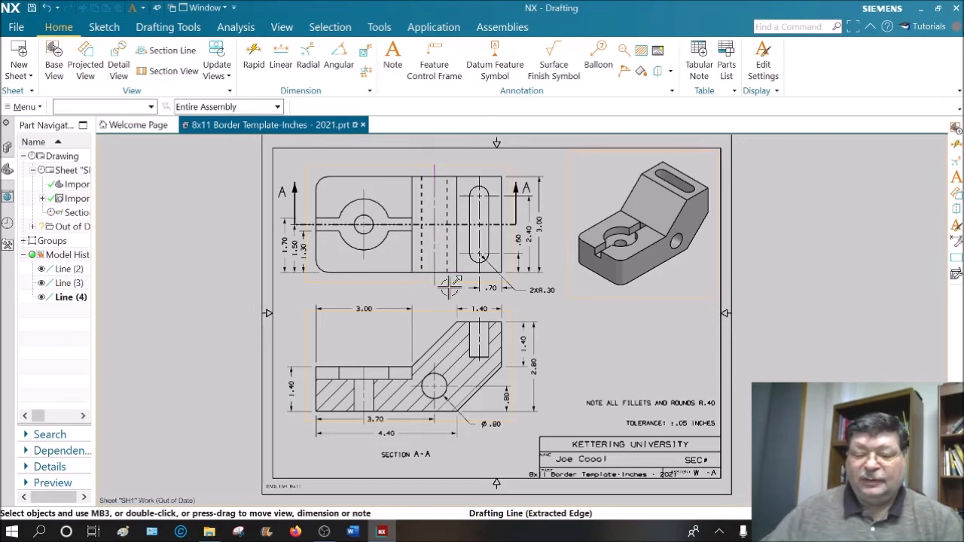
Move the 3.70 dimension slightly down, away from the bottom edge of the section view.
{"action": "middle_click_drag", "start_coordinate": [544, 319], "coordinate": [406, 334], "text": "shift"}
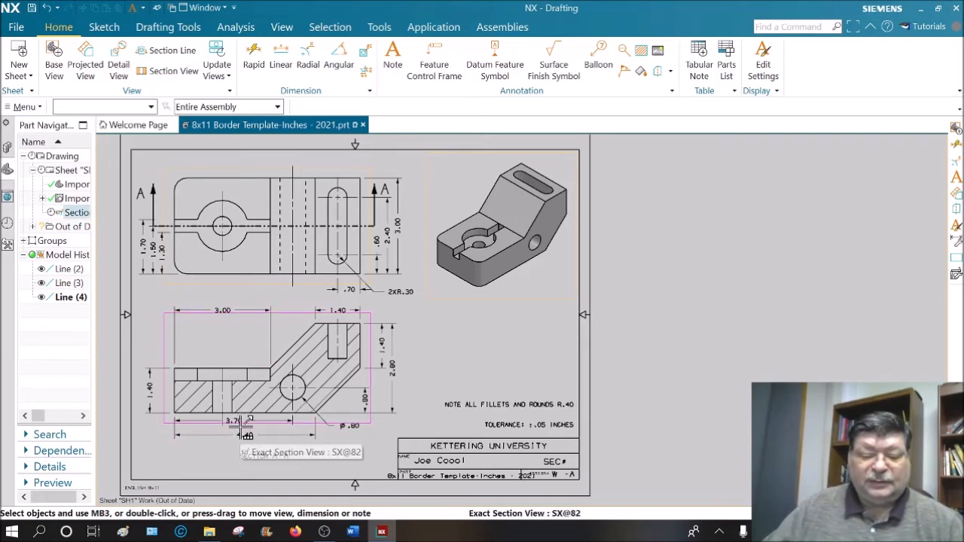
{"action": "left_click", "coordinate": [245, 436]}
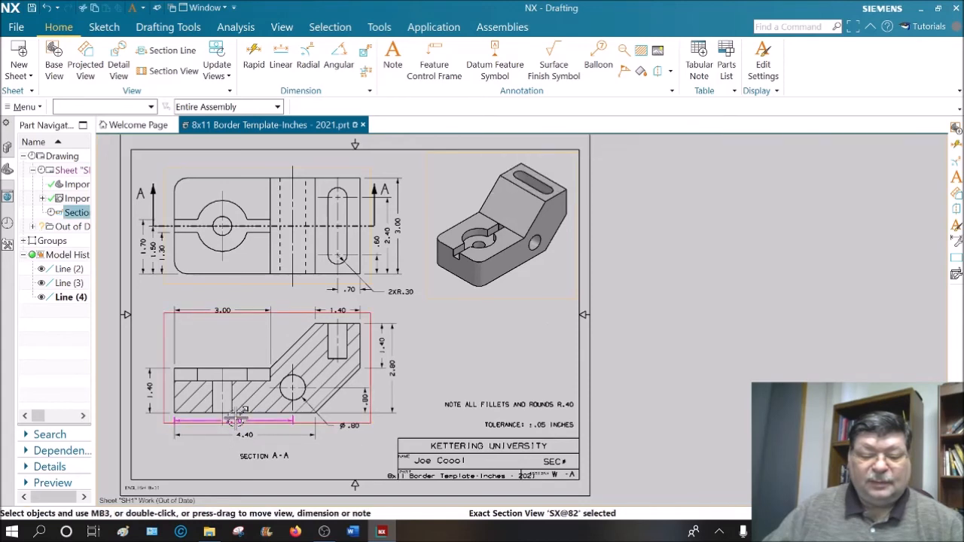
{"action": "scroll", "coordinate": [237, 422], "scroll_direction": "up", "scroll_amount": 5}
{"action": "scroll", "coordinate": [235, 423], "scroll_direction": "up", "scroll_amount": 1}
{"action": "left_click_drag", "start_coordinate": [234, 414], "coordinate": [239, 428]}
Move the fillets and rounds note up to the space just below the isometric view.
{"action": "scroll", "coordinate": [283, 451], "scroll_direction": "down", "scroll_amount": 3}
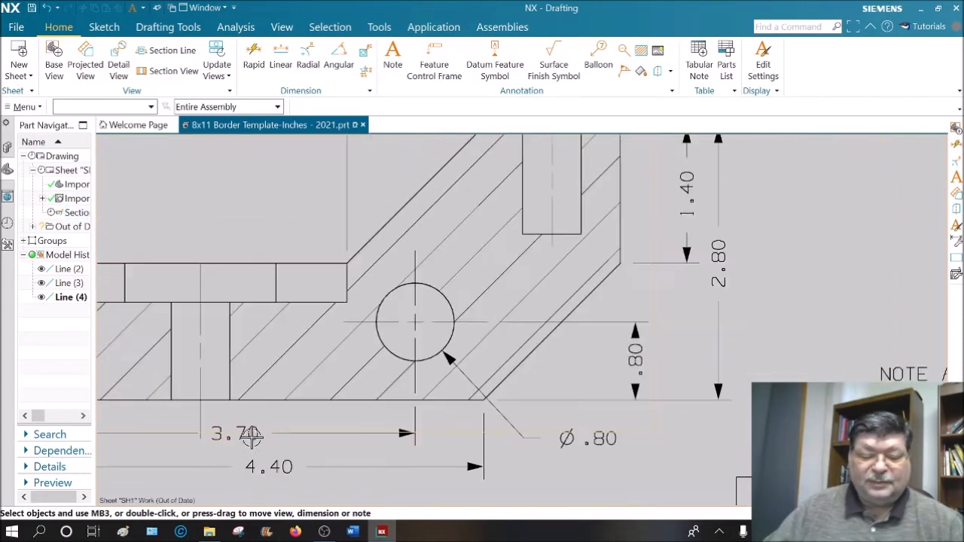
{"action": "scroll", "coordinate": [587, 389], "scroll_direction": "down", "scroll_amount": 4}
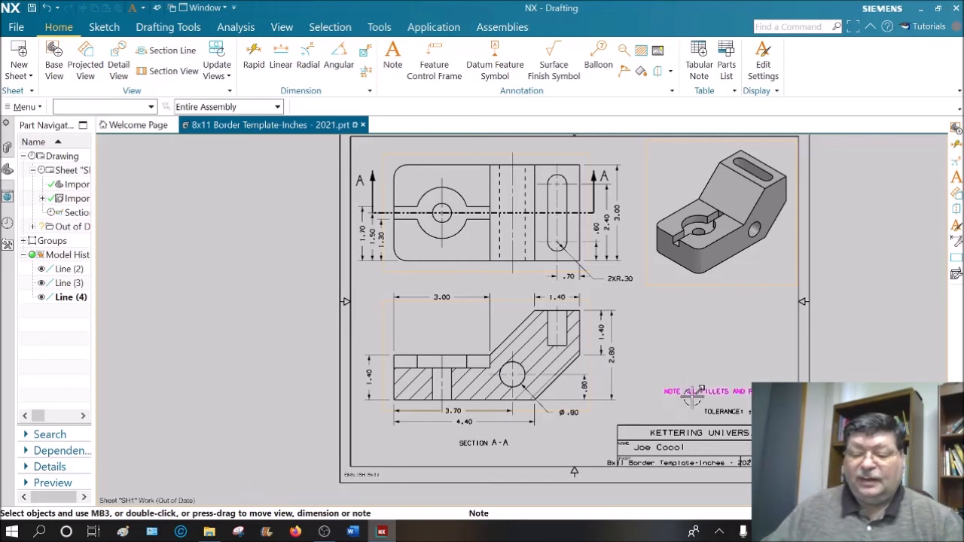
{"action": "left_click_drag", "start_coordinate": [663, 391], "coordinate": [661, 317]}
Rework the note into NOTE with items "1. ALL FILLETS AND ROUNDS R.40." and "2. PART IS SYMMETRICAL ABOUT CUTTING PLANE LINE.", wrapping after ABOUT.
{"action": "double_click", "coordinate": [675, 317]}
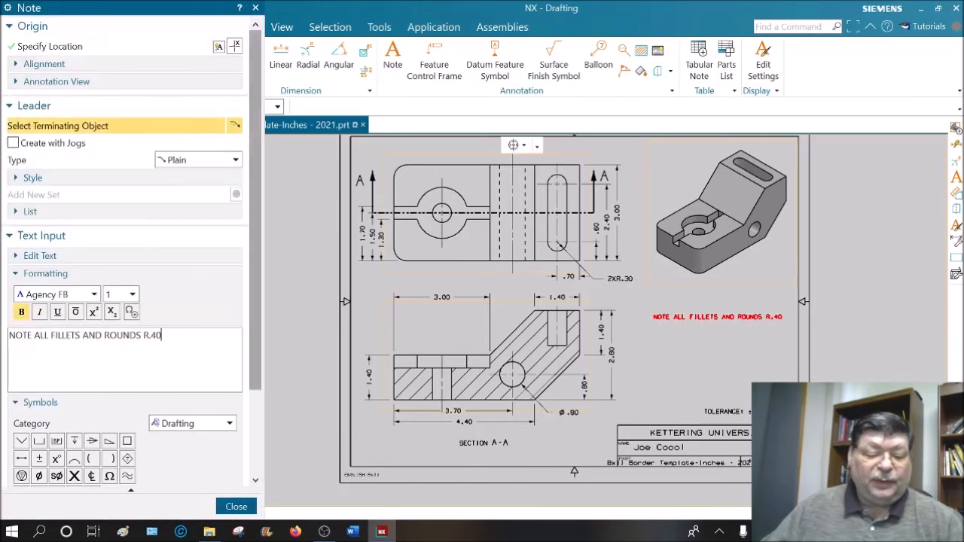
{"action": "key", "text": "Return"}
{"action": "type", "text": "1."}
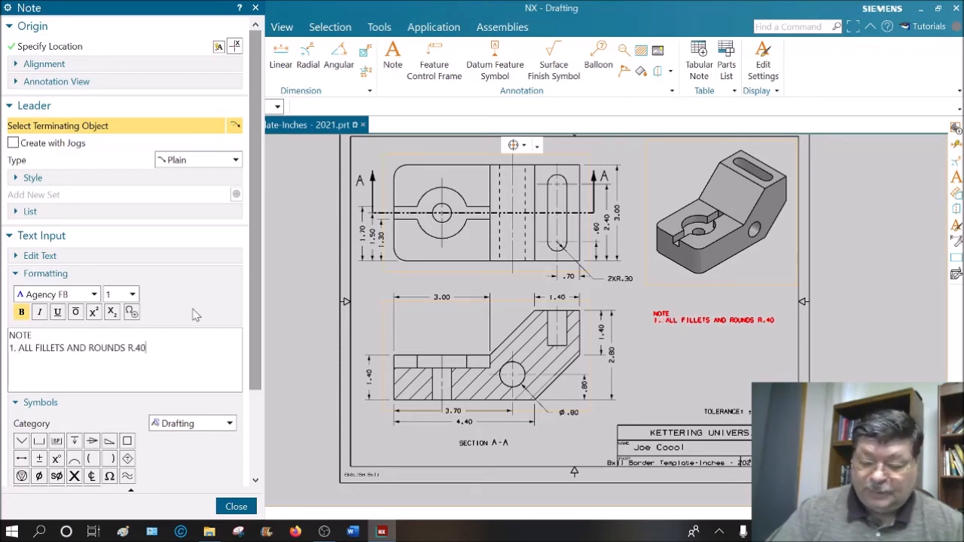
{"action": "key", "text": "Return"}
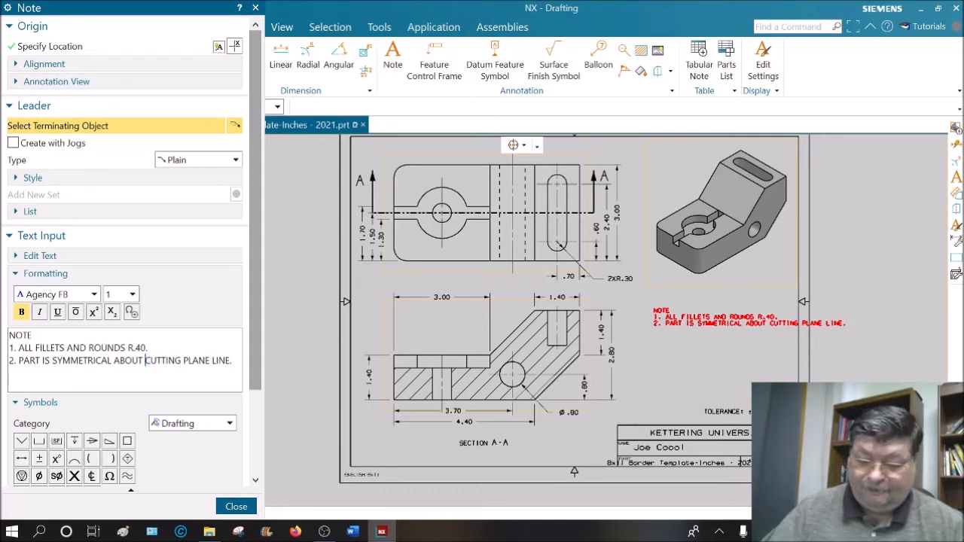
{"action": "key", "text": "Return"}
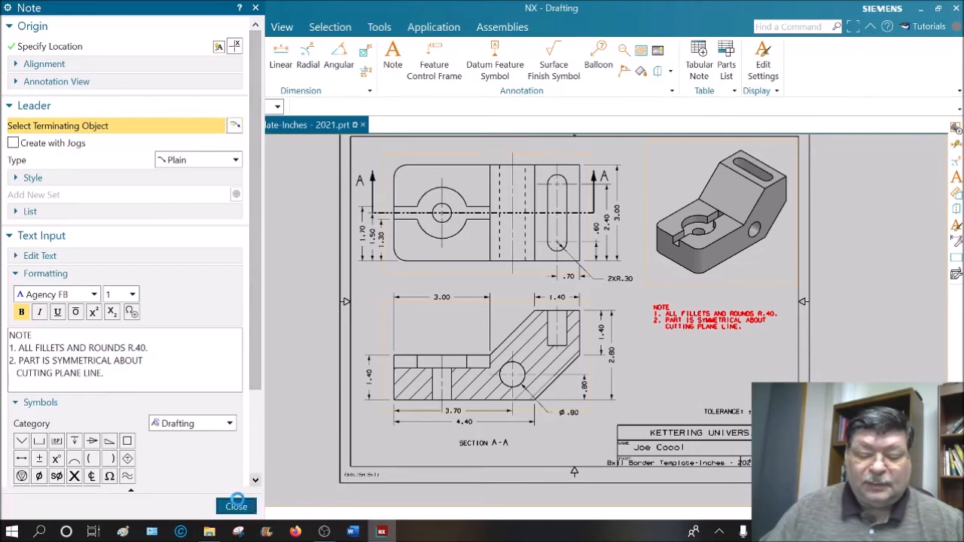
{"action": "left_click", "coordinate": [236, 506]}
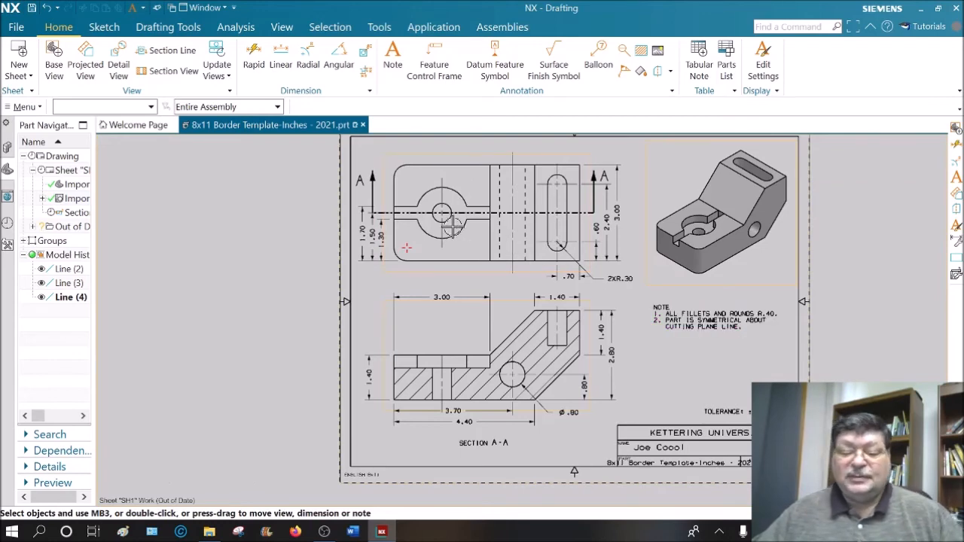
Delete the 1.50 and 1.70 vertical dimensions beside the top view, keeping the 1.30 dimension.
{"action": "scroll", "coordinate": [424, 224], "scroll_direction": "up", "scroll_amount": 3}
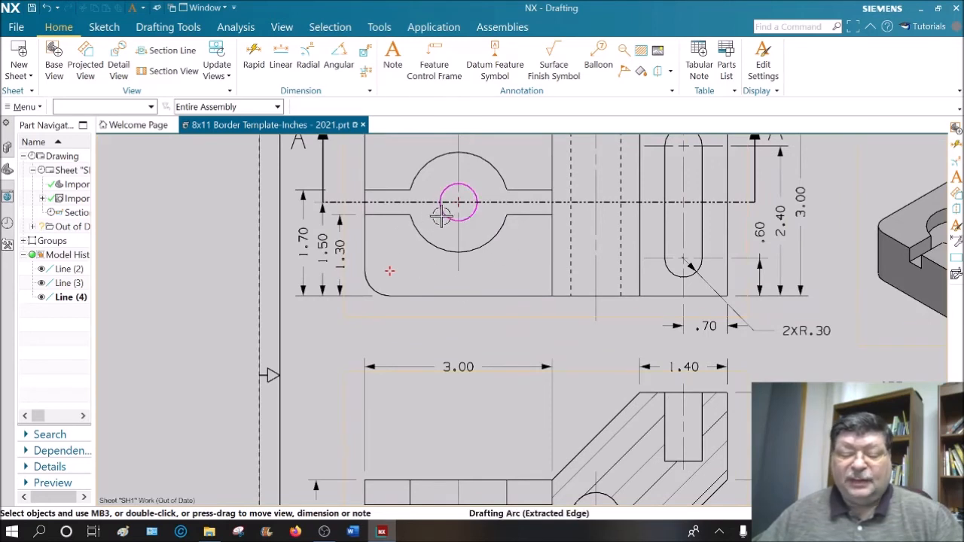
{"action": "scroll", "coordinate": [442, 216], "scroll_direction": "down", "scroll_amount": 1}
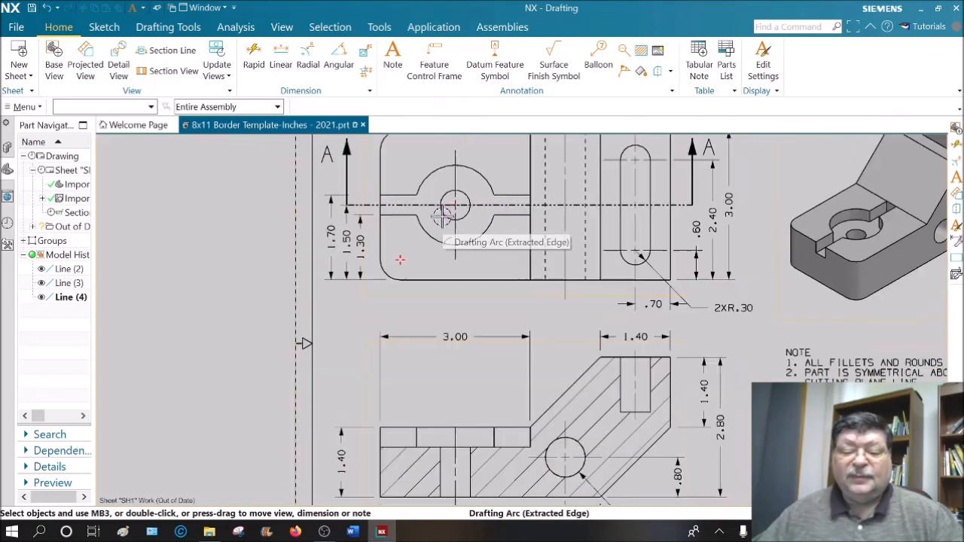
{"action": "left_click", "coordinate": [348, 238]}
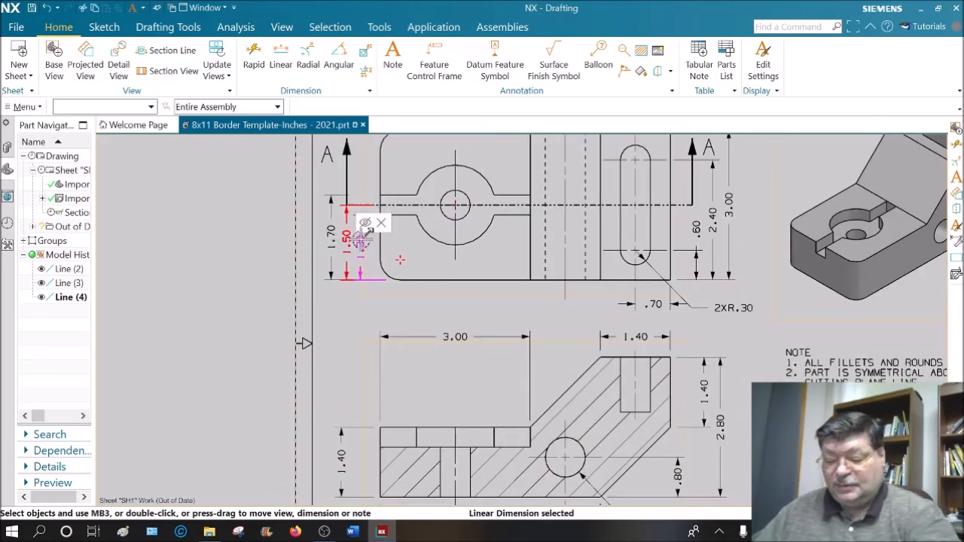
{"action": "key", "text": "Delete"}
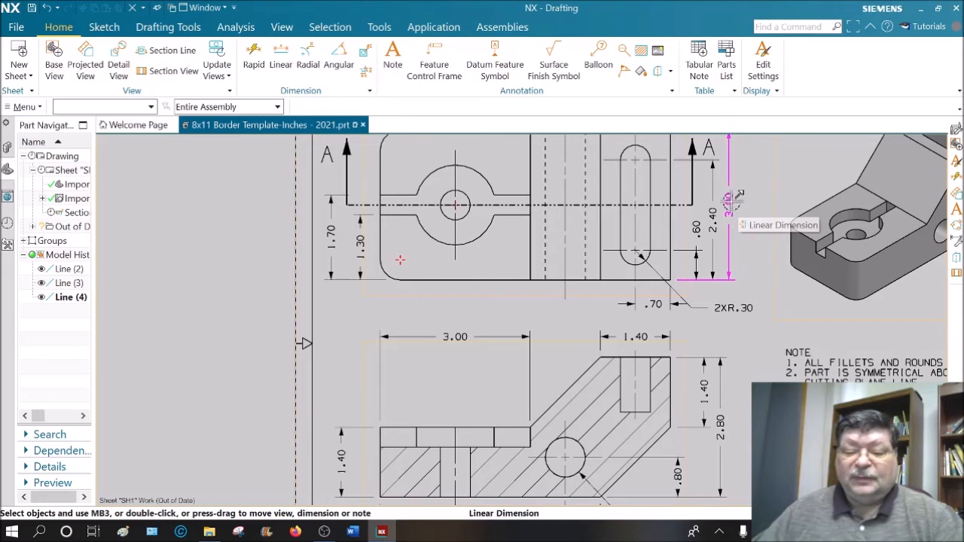
{"action": "left_click", "coordinate": [332, 229]}
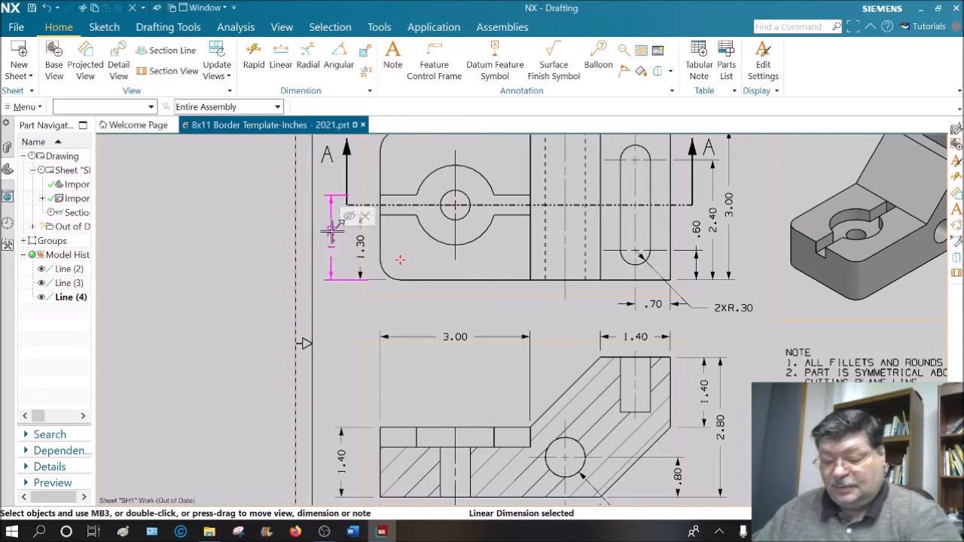
{"action": "left_click_drag", "start_coordinate": [331, 229], "coordinate": [367, 276]}
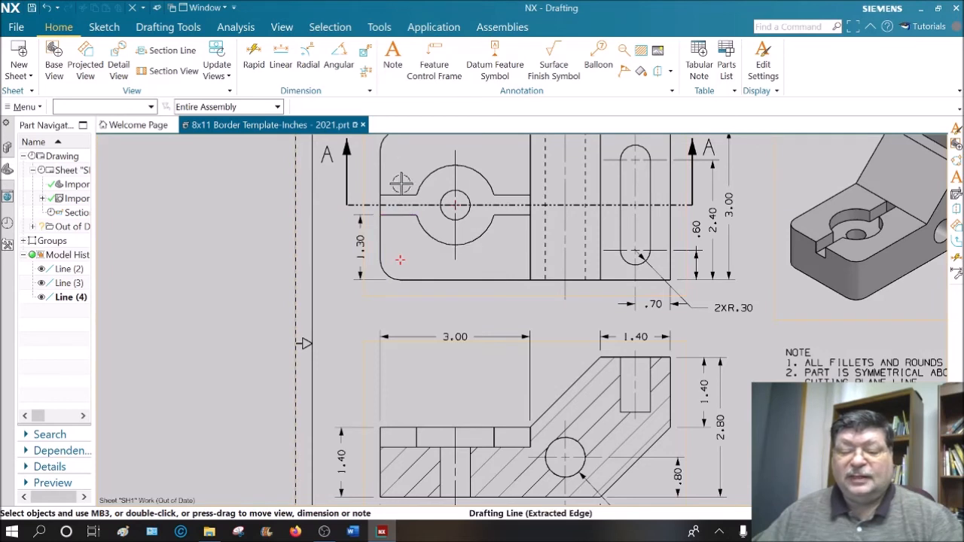
Delete the 2.40 vertical dimension to the slot's upper center in the top view.
{"action": "middle_click_drag", "start_coordinate": [379, 172], "coordinate": [370, 203]}
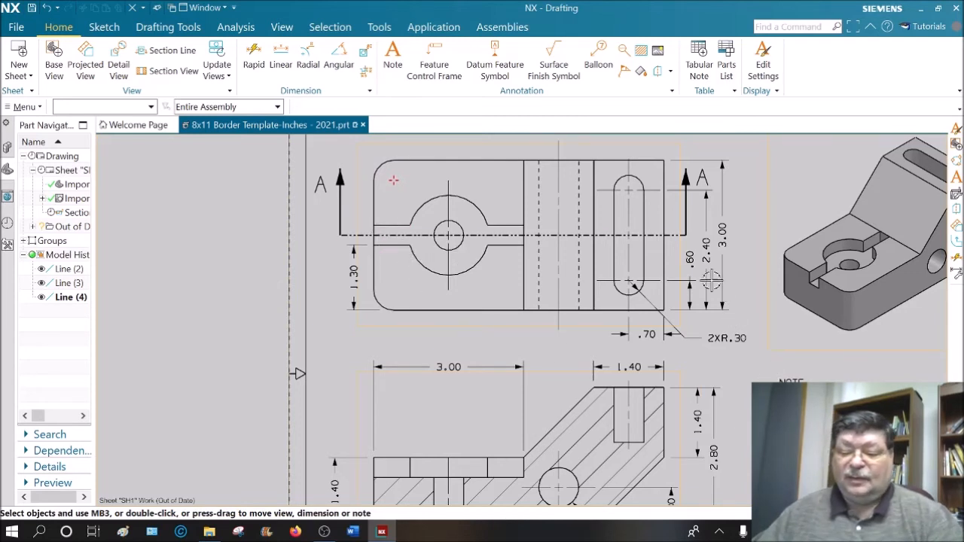
{"action": "left_click", "coordinate": [706, 268]}
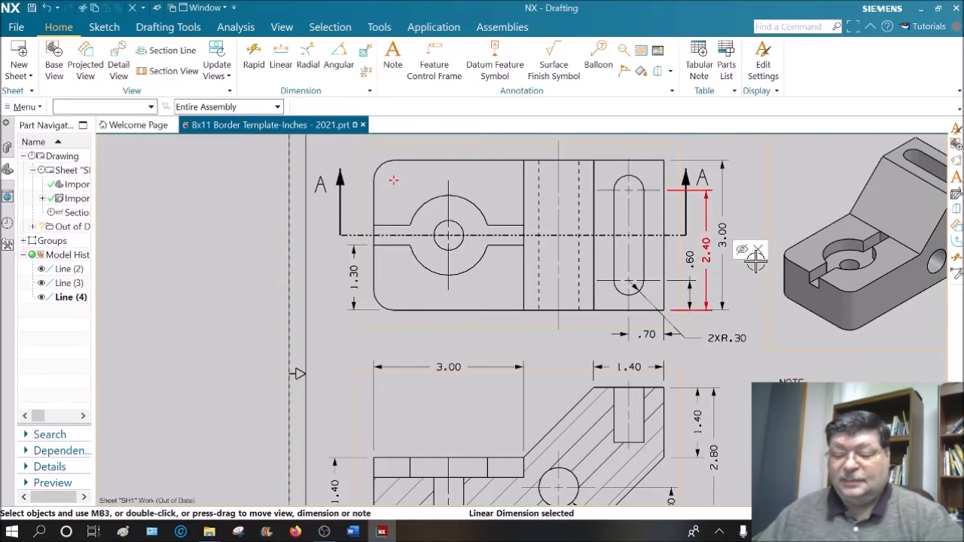
{"action": "left_click", "coordinate": [758, 251]}
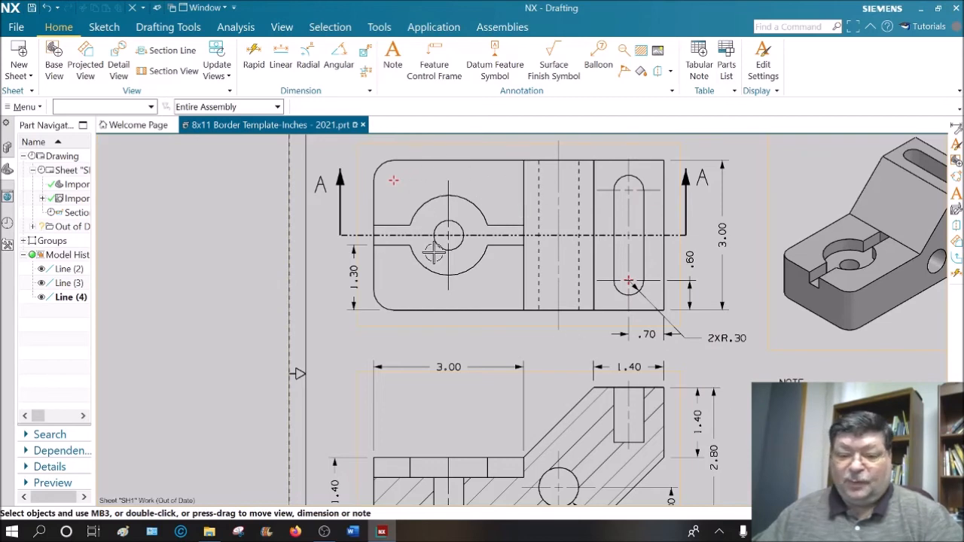
{"action": "middle_click_drag", "start_coordinate": [655, 408], "coordinate": [530, 361], "text": "shift"}
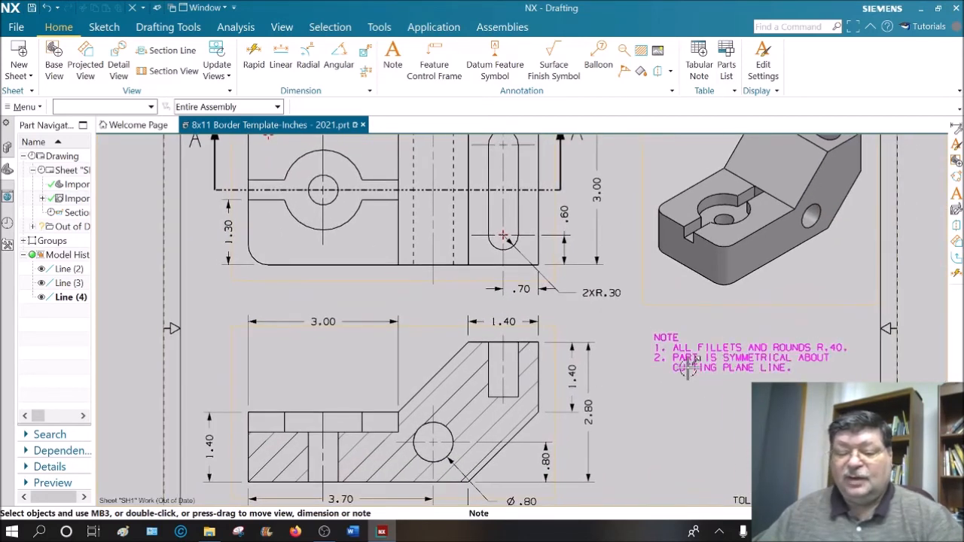
{"action": "scroll", "coordinate": [482, 228], "scroll_direction": "down", "scroll_amount": 3}
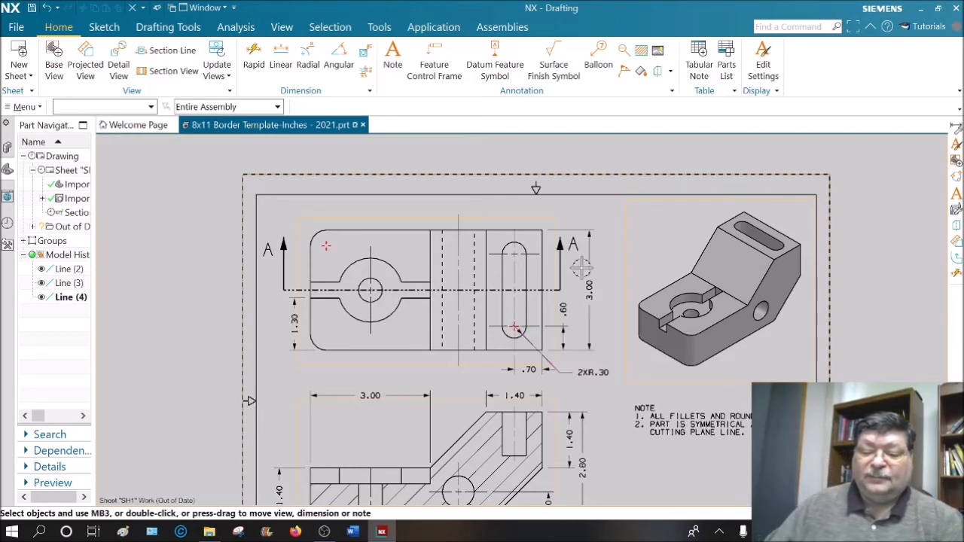
Move the vertical 3.00 dimension closer to the top view and reposition the right section label A above its arrow.
{"action": "left_click_drag", "start_coordinate": [582, 290], "coordinate": [577, 293]}
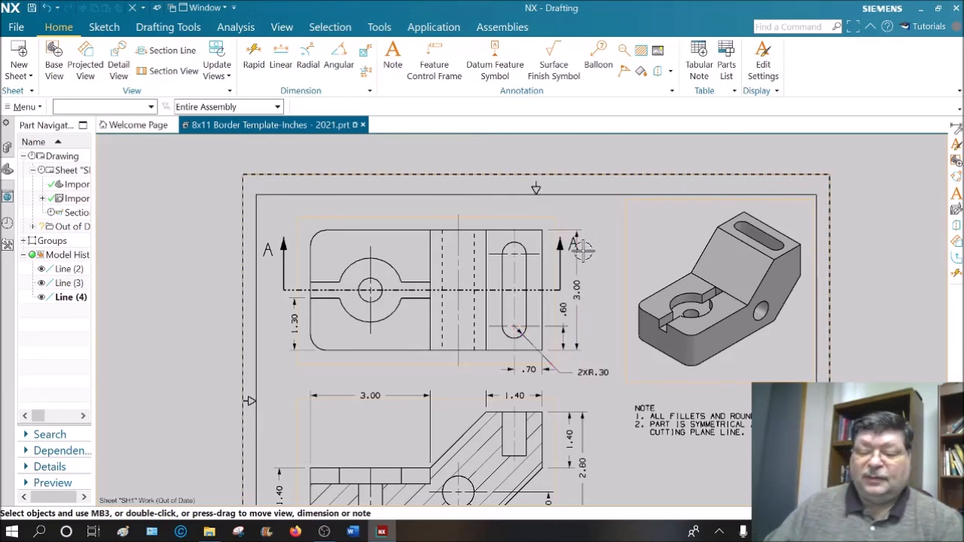
{"action": "scroll", "coordinate": [573, 256], "scroll_direction": "up", "scroll_amount": 4}
{"action": "left_click_drag", "start_coordinate": [577, 237], "coordinate": [536, 179]}
{"action": "scroll", "coordinate": [615, 322], "scroll_direction": "down", "scroll_amount": 3}
{"action": "mouse_move", "coordinate": [656, 414]}
{"action": "middle_mouse_down", "text": "shift"}
{"action": "mouse_move", "coordinate": [656, 312]}
{"action": "mouse_move", "coordinate": [645, 300]}
{"action": "middle_mouse_up", "text": "shift"}
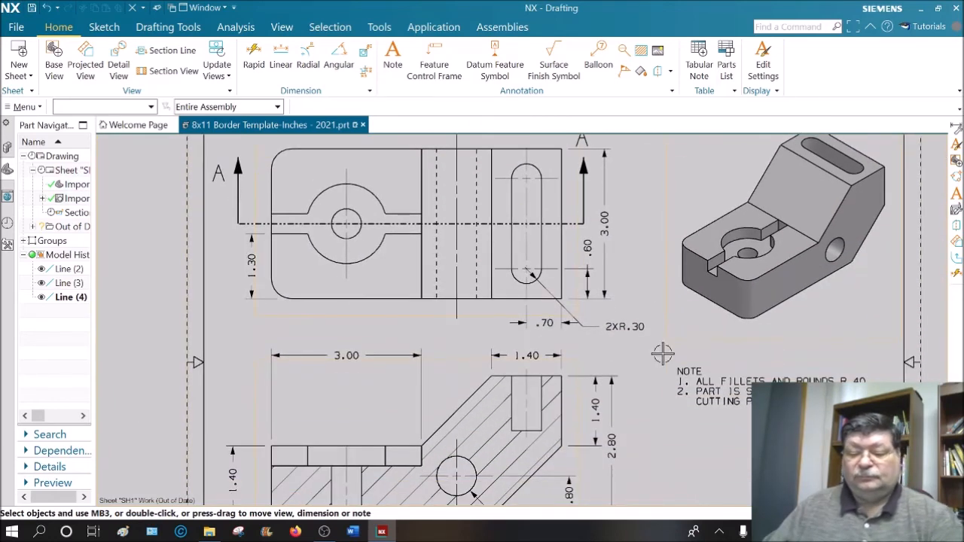
{"action": "scroll", "coordinate": [440, 381], "scroll_direction": "down", "scroll_amount": 1}
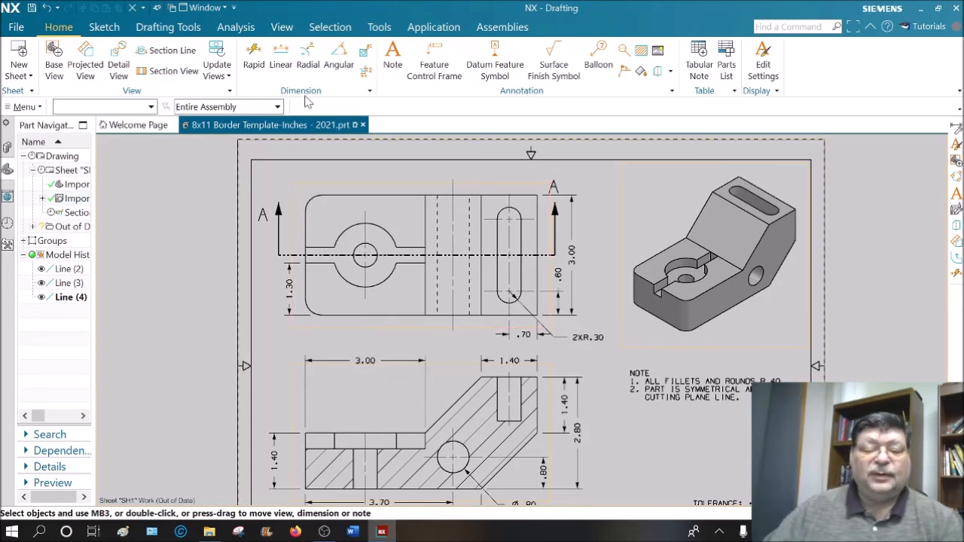
Start a Rapid Dimension on the small center hole's diameter in the top view using the Inferred measurement method.
{"action": "left_click", "coordinate": [254, 56]}
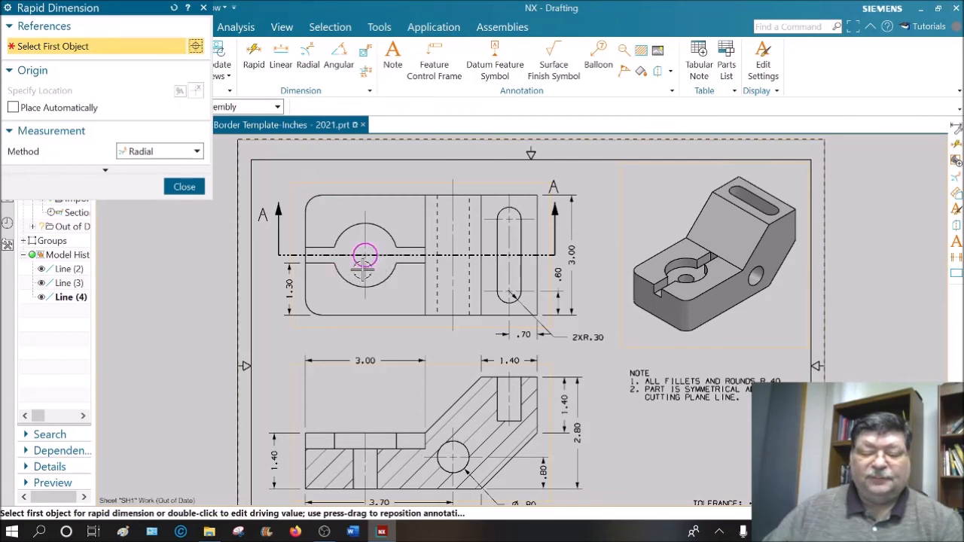
{"action": "scroll", "coordinate": [361, 260], "scroll_direction": "up", "scroll_amount": 4}
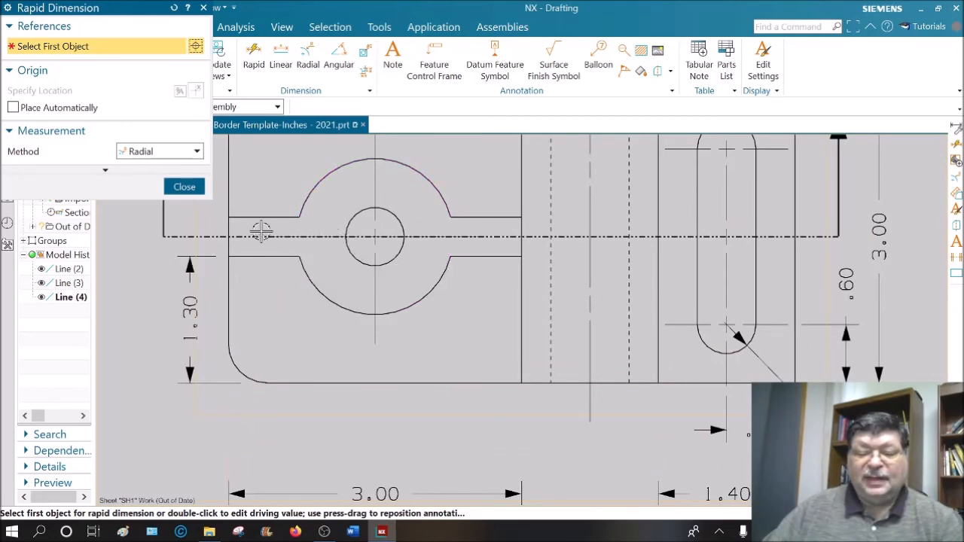
{"action": "scroll", "coordinate": [327, 275], "scroll_direction": "down", "scroll_amount": 5}
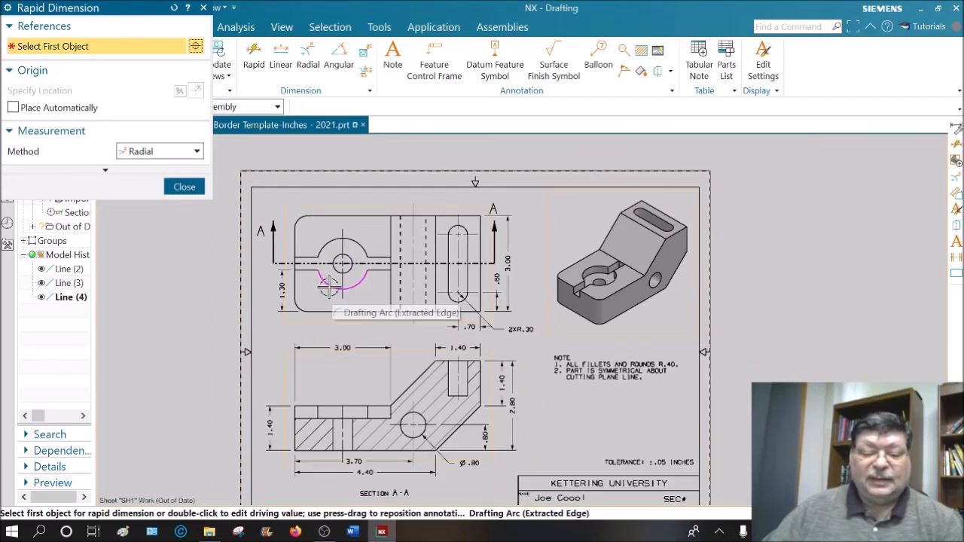
{"action": "left_click", "coordinate": [197, 151]}
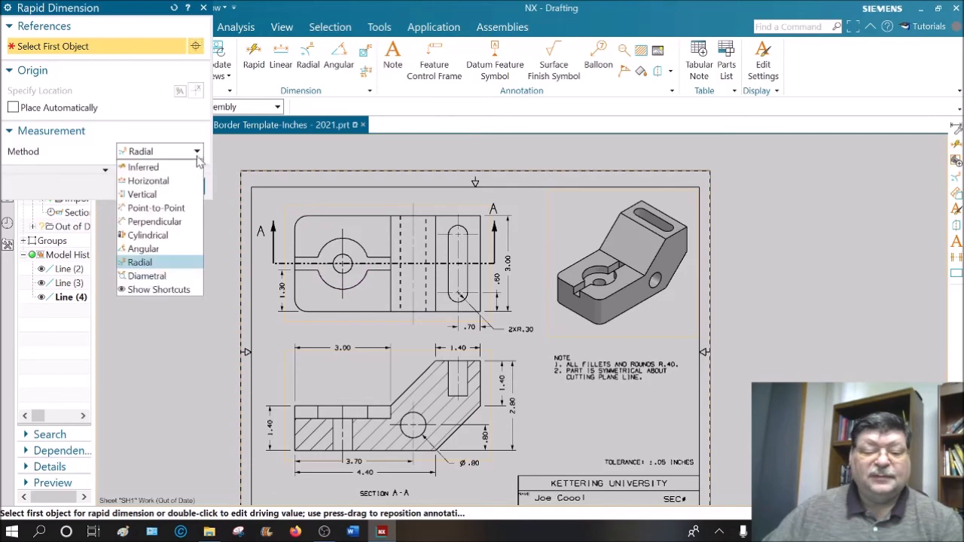
{"action": "left_click", "coordinate": [154, 167]}
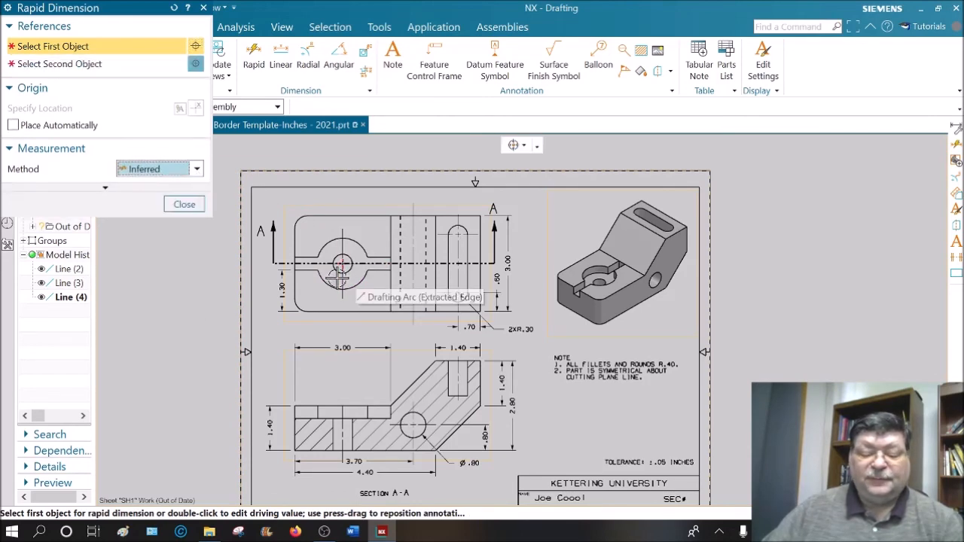
{"action": "scroll", "coordinate": [339, 280], "scroll_direction": "up", "scroll_amount": 5}
{"action": "left_click", "coordinate": [327, 254]}
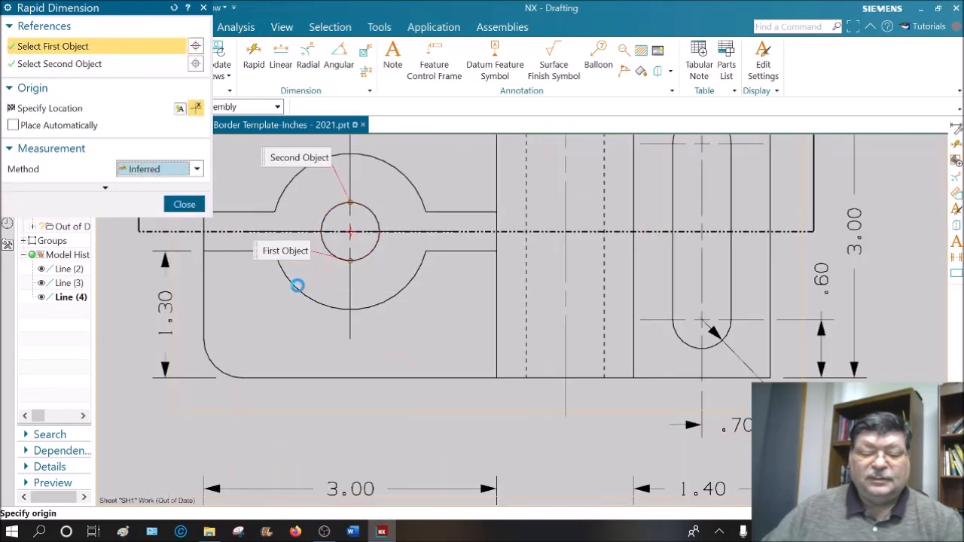
{"action": "left_click", "coordinate": [188, 399]}
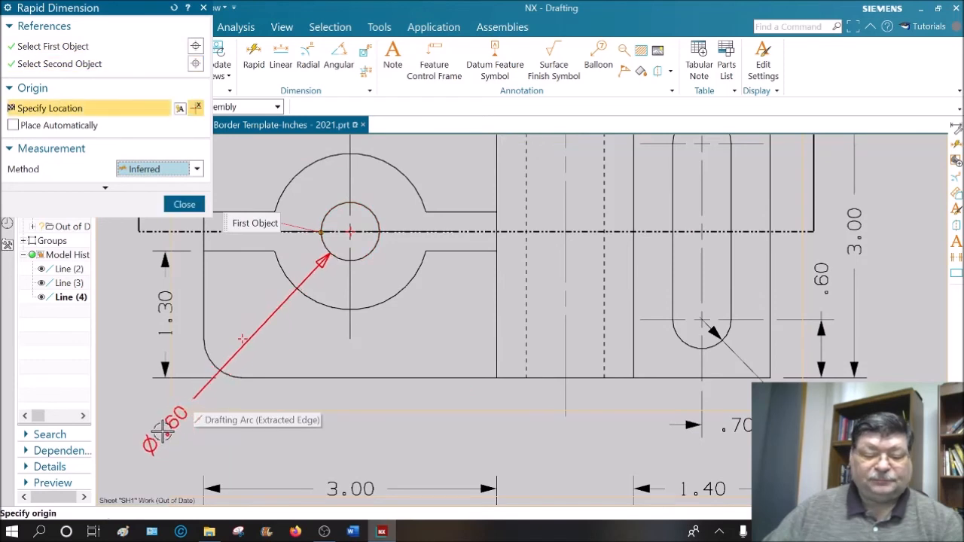
Set the hole's diameter dimension to horizontal text on a bent leader and open its appended text for editing.
{"action": "mouse_move", "coordinate": [162, 429]}
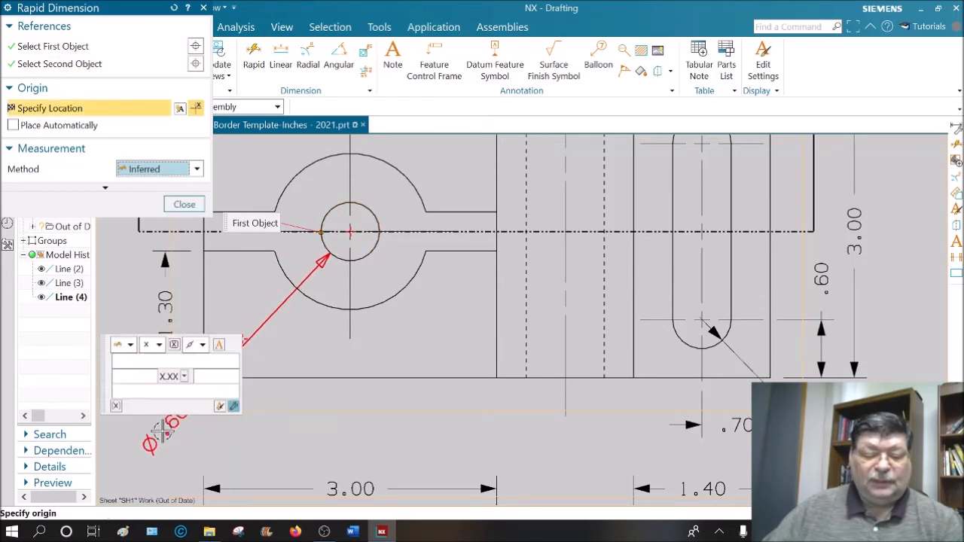
{"action": "left_click", "coordinate": [202, 345]}
{"action": "left_click", "coordinate": [204, 371]}
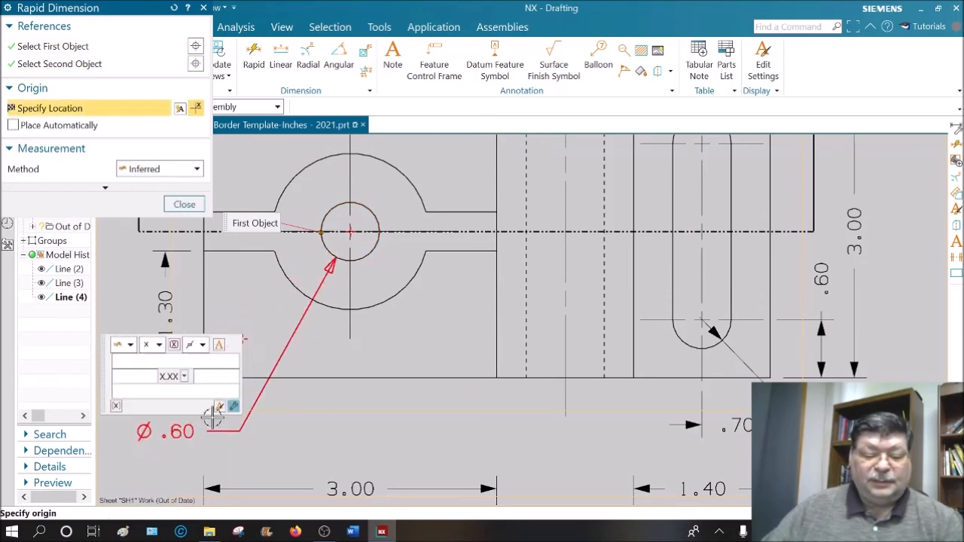
{"action": "scroll", "coordinate": [194, 423], "scroll_direction": "down", "scroll_amount": 2}
{"action": "mouse_move", "coordinate": [180, 417]}
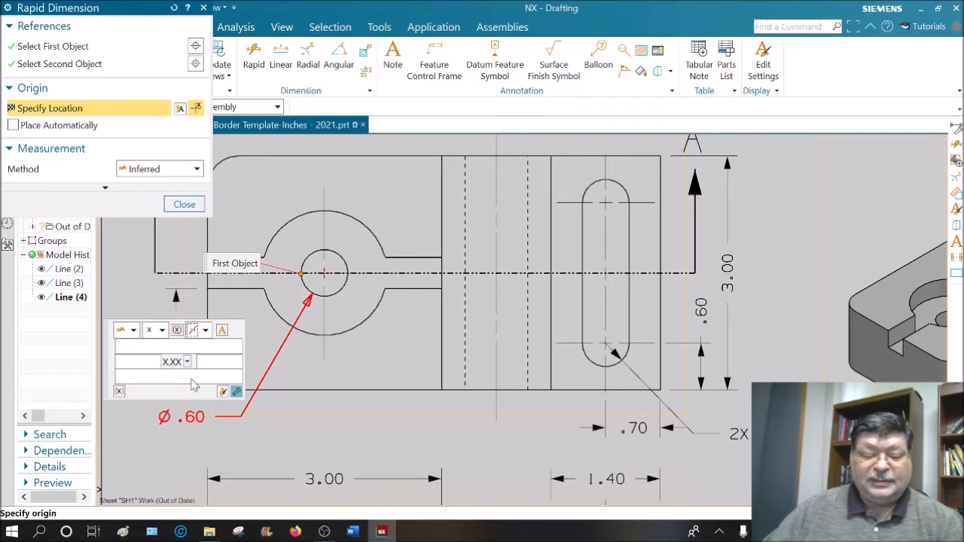
{"action": "left_click", "coordinate": [222, 330]}
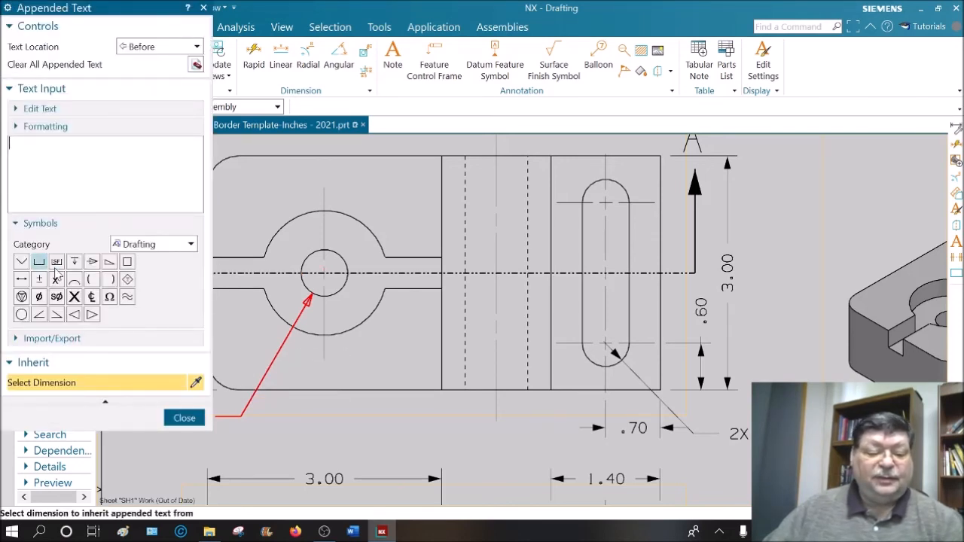
{"action": "left_click", "coordinate": [31, 225]}
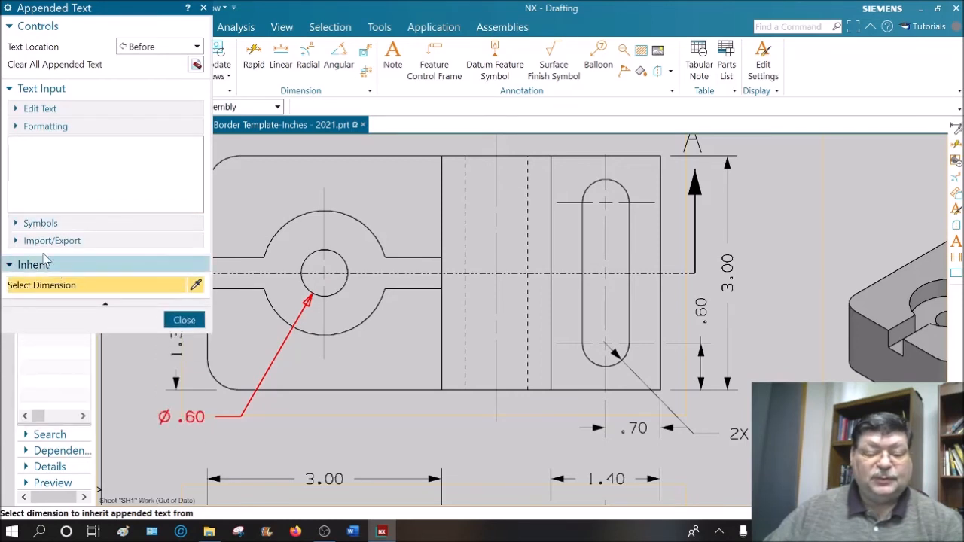
{"action": "left_click", "coordinate": [45, 127]}
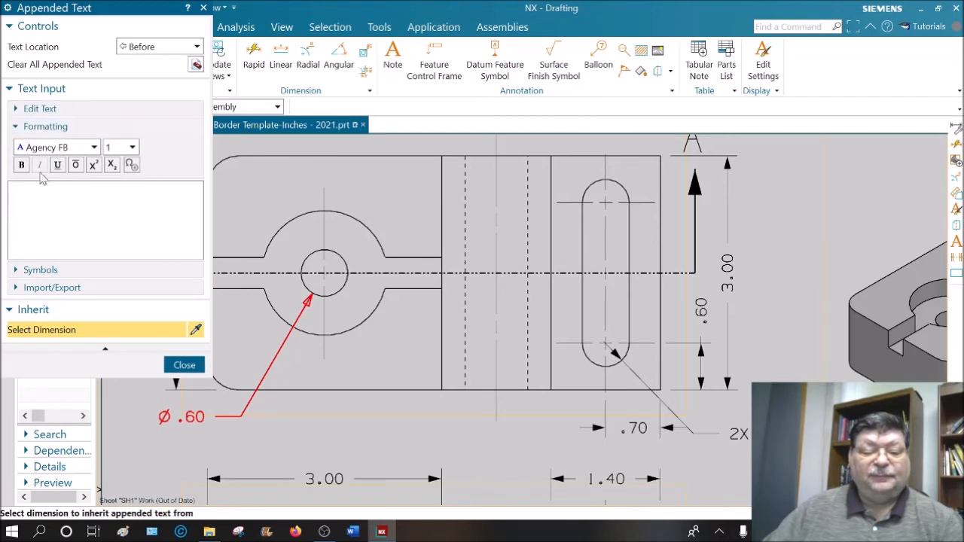
{"action": "left_click", "coordinate": [134, 147]}
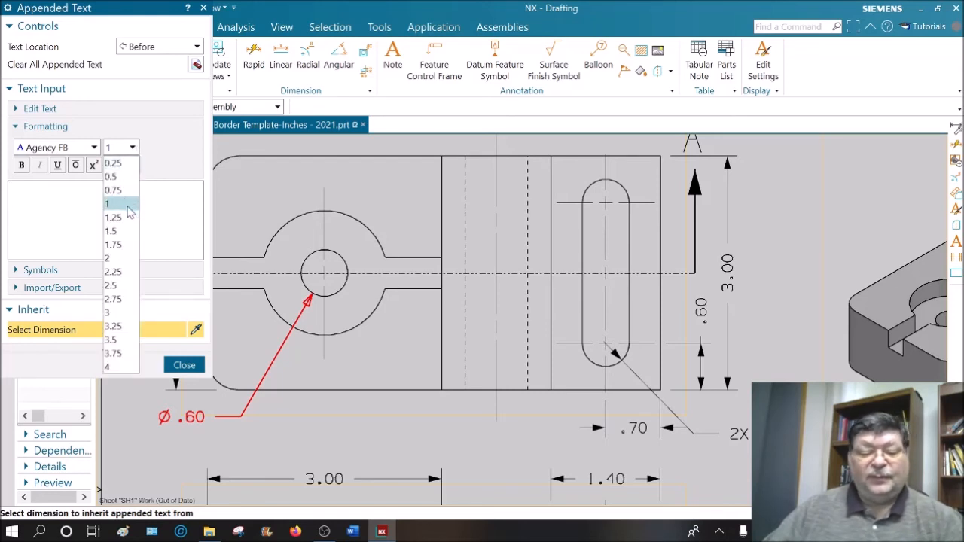
{"action": "left_click", "coordinate": [161, 166]}
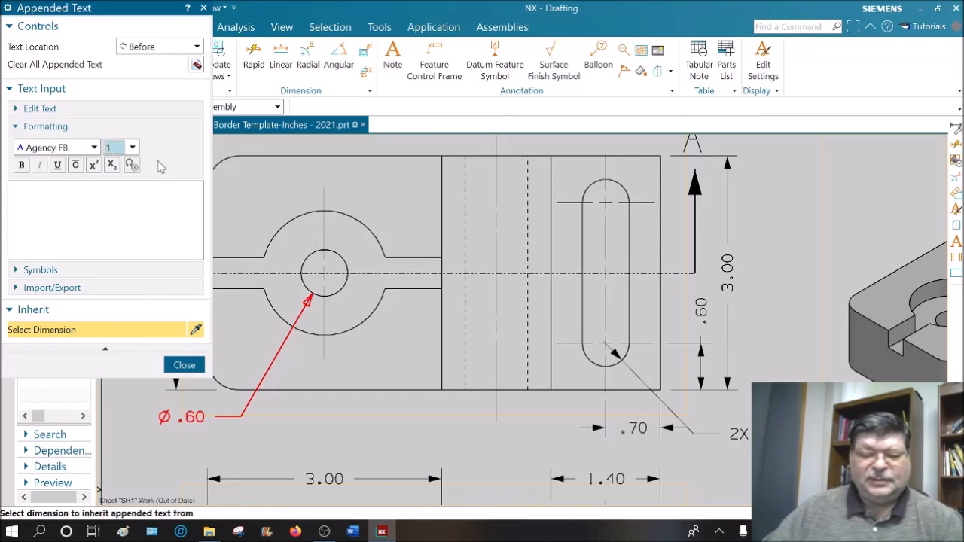
{"action": "scroll", "coordinate": [469, 446], "scroll_direction": "down", "scroll_amount": 4}
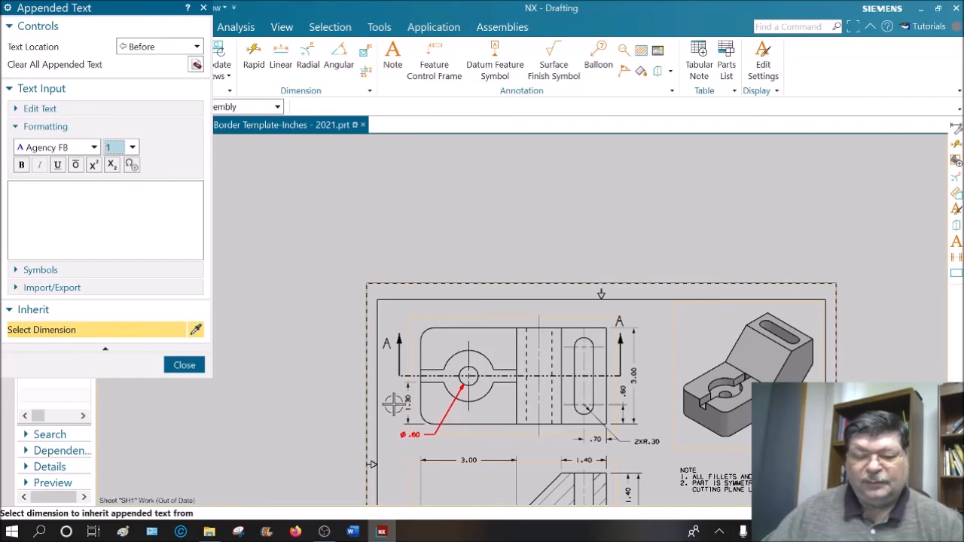
Append a counterbore symbol, a diameter symbol and 1.60 below the hole's diameter dimension.
{"action": "scroll", "coordinate": [407, 443], "scroll_direction": "up", "scroll_amount": 5}
{"action": "scroll", "coordinate": [409, 444], "scroll_direction": "up", "scroll_amount": 3}
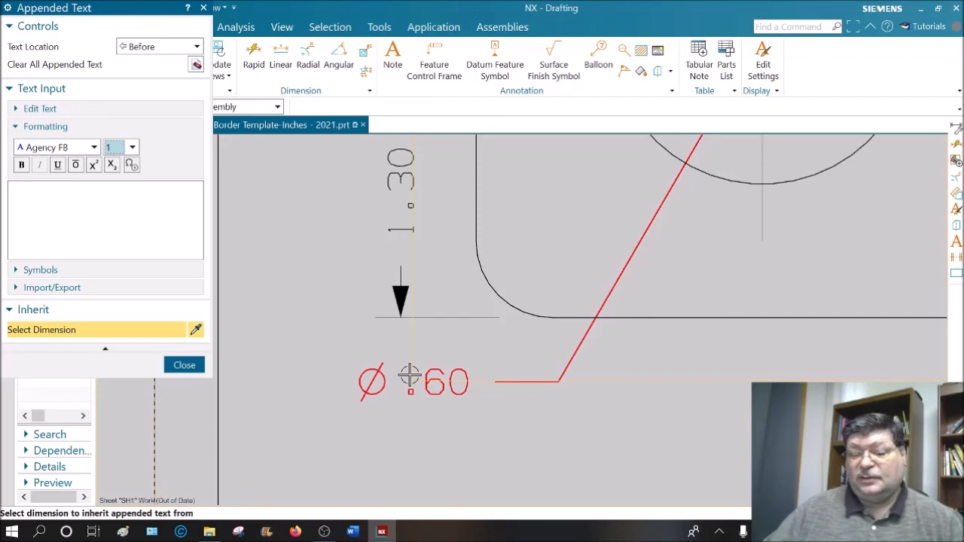
{"action": "left_click", "coordinate": [140, 50]}
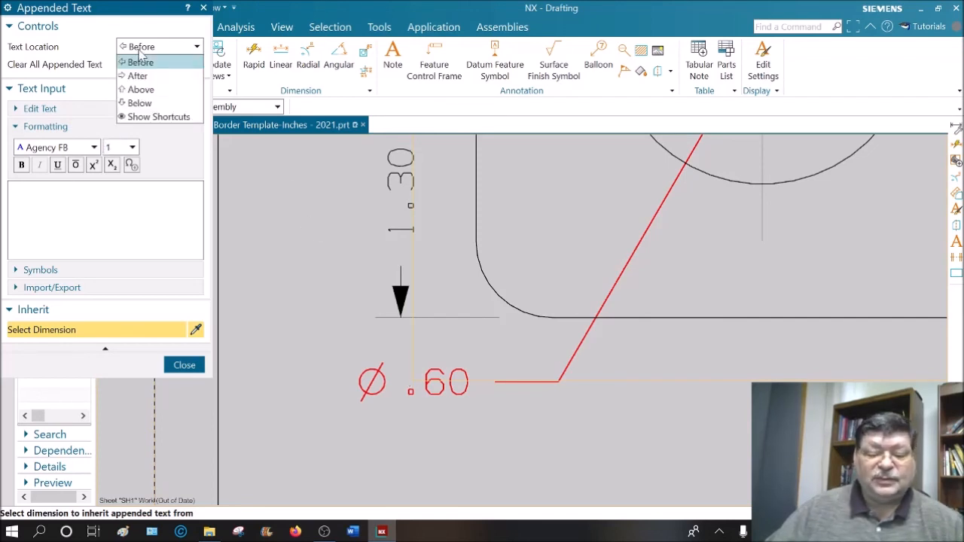
{"action": "left_click", "coordinate": [141, 103]}
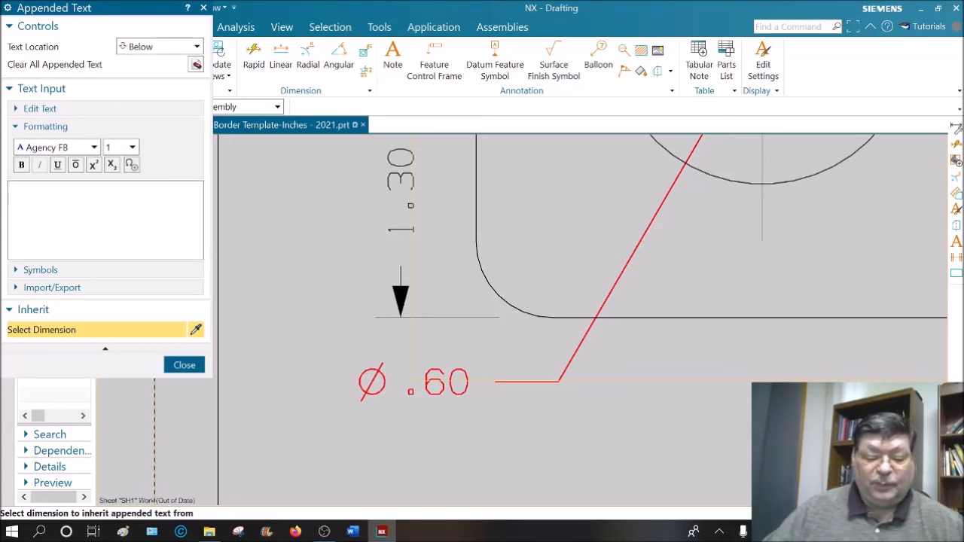
{"action": "left_click", "coordinate": [39, 269]}
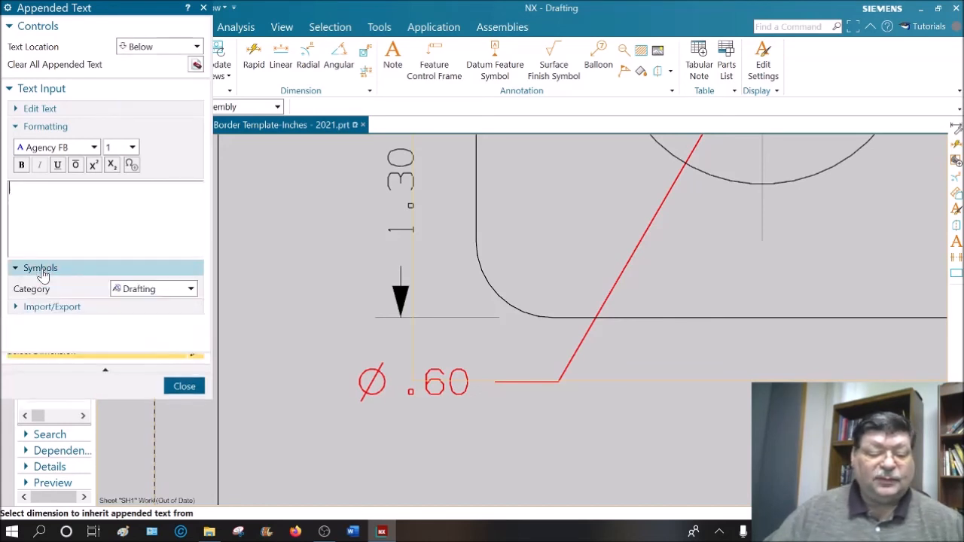
{"action": "left_click", "coordinate": [39, 307]}
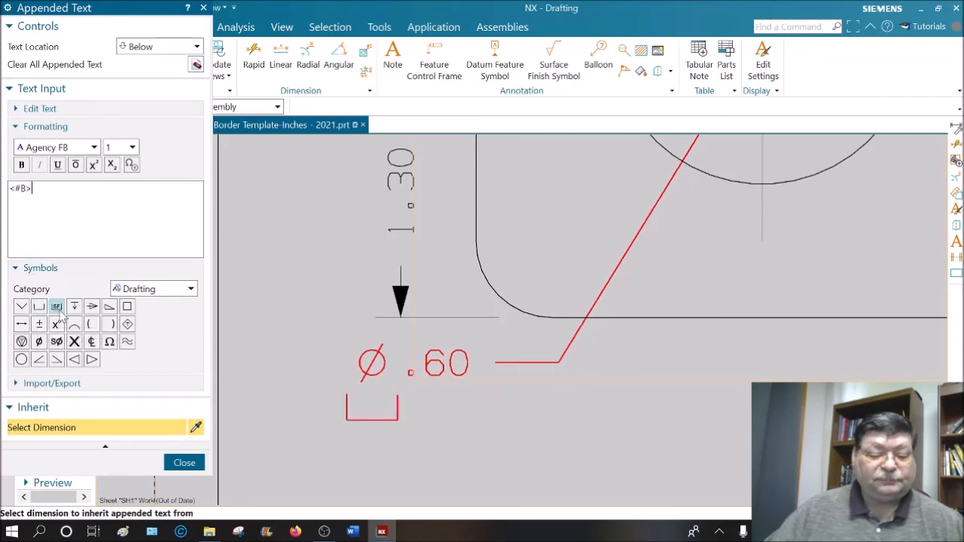
{"action": "left_click", "coordinate": [39, 342]}
{"action": "type", "text": "1.60"}
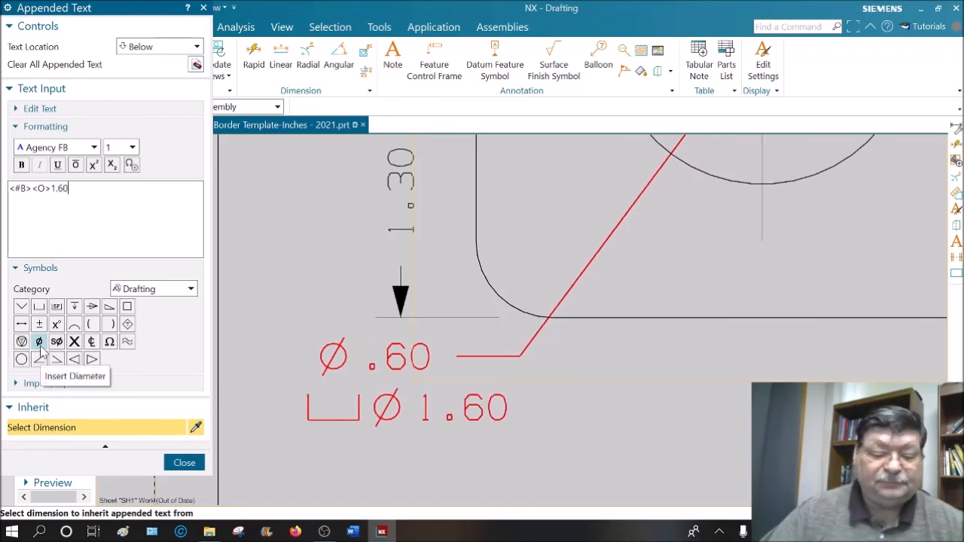
Add a second appended line with the depth symbol and .40, and place the counterbore callout below the top view's lower-left corner.
{"action": "scroll", "coordinate": [689, 429], "scroll_direction": "down", "scroll_amount": 3}
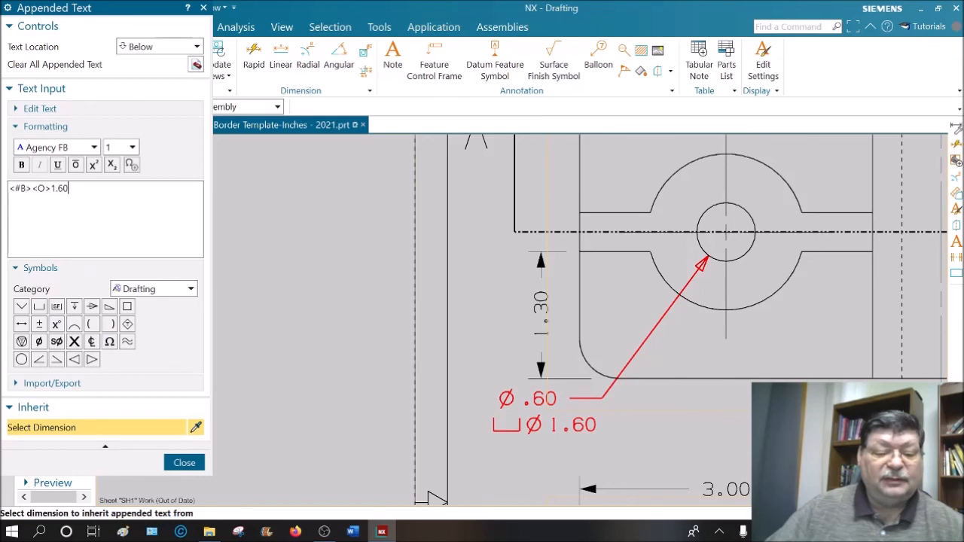
{"action": "key", "text": "Return"}
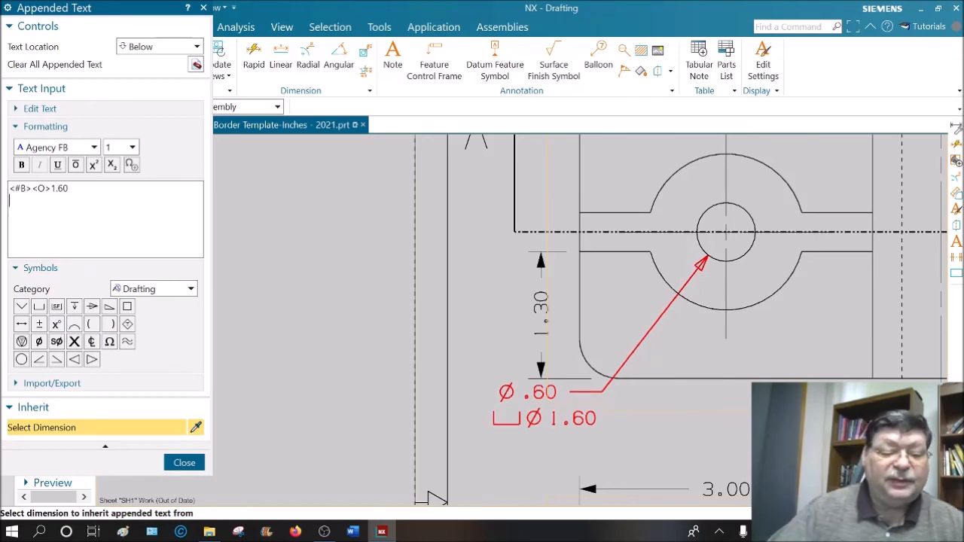
{"action": "left_click", "coordinate": [74, 307]}
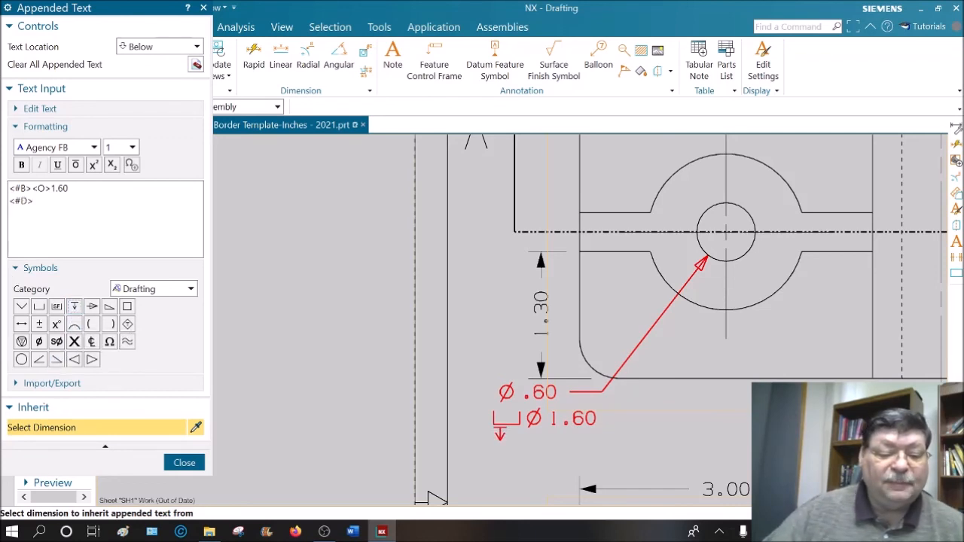
{"action": "type", "text": ".4"}
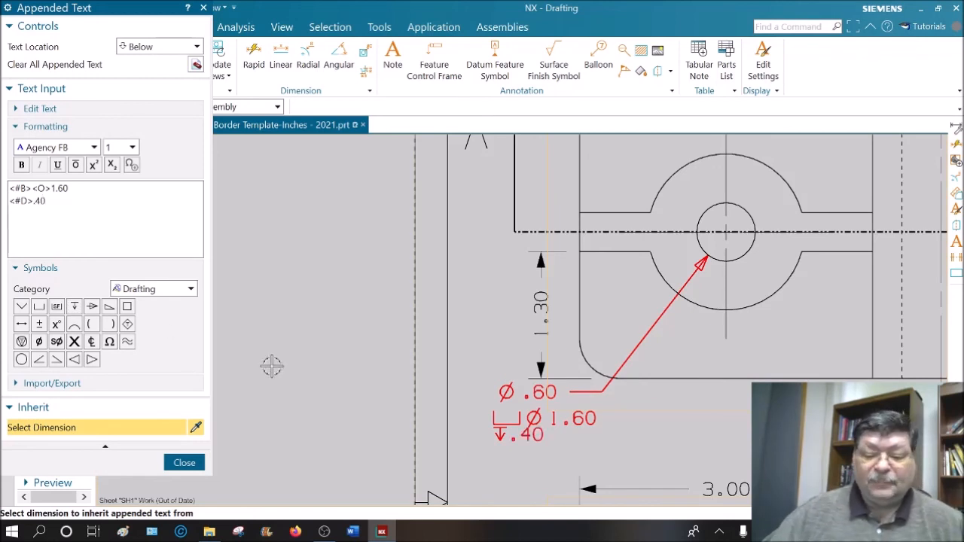
{"action": "left_click", "coordinate": [184, 462]}
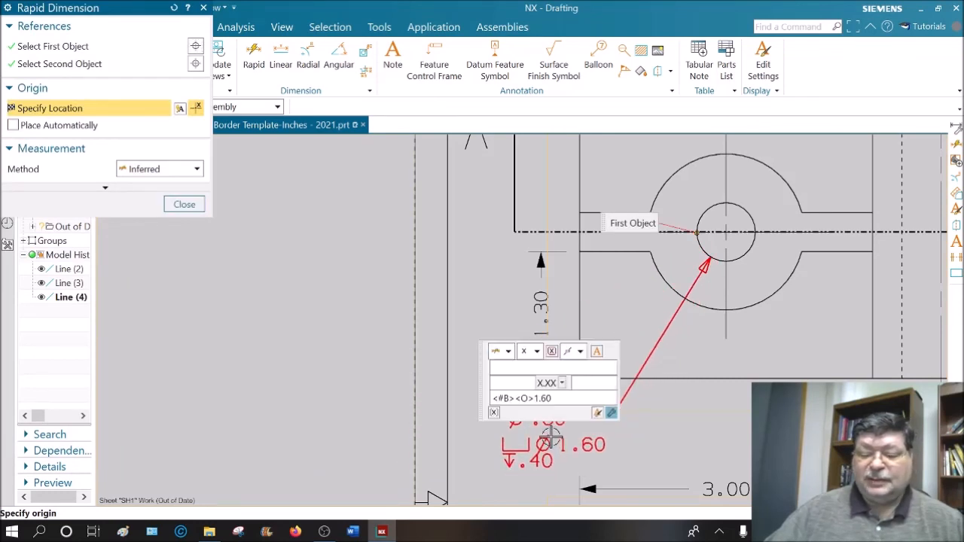
{"action": "left_click", "coordinate": [544, 437]}
{"action": "scroll", "coordinate": [679, 420], "scroll_direction": "down", "scroll_amount": 1}
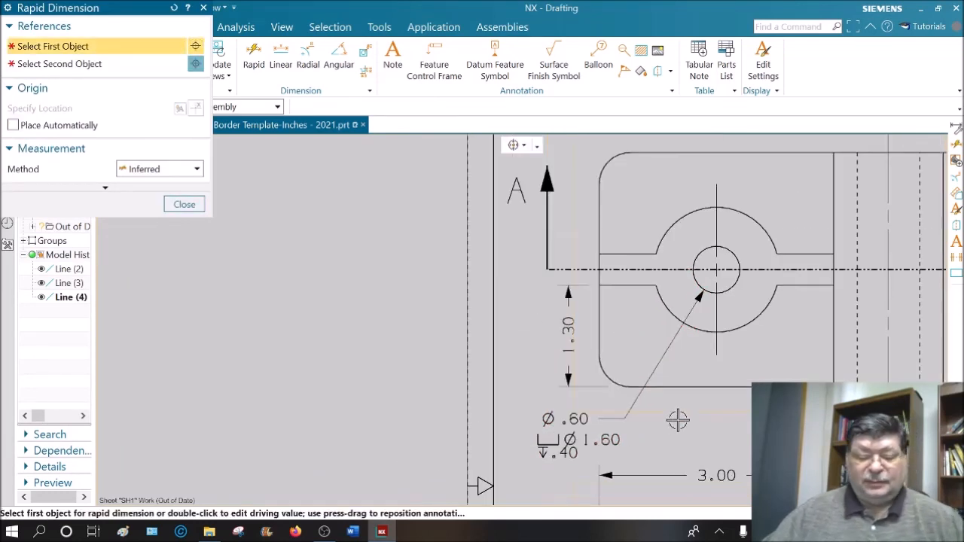
{"action": "key", "text": "Escape"}
{"action": "scroll", "coordinate": [678, 421], "scroll_direction": "up", "scroll_amount": 1}
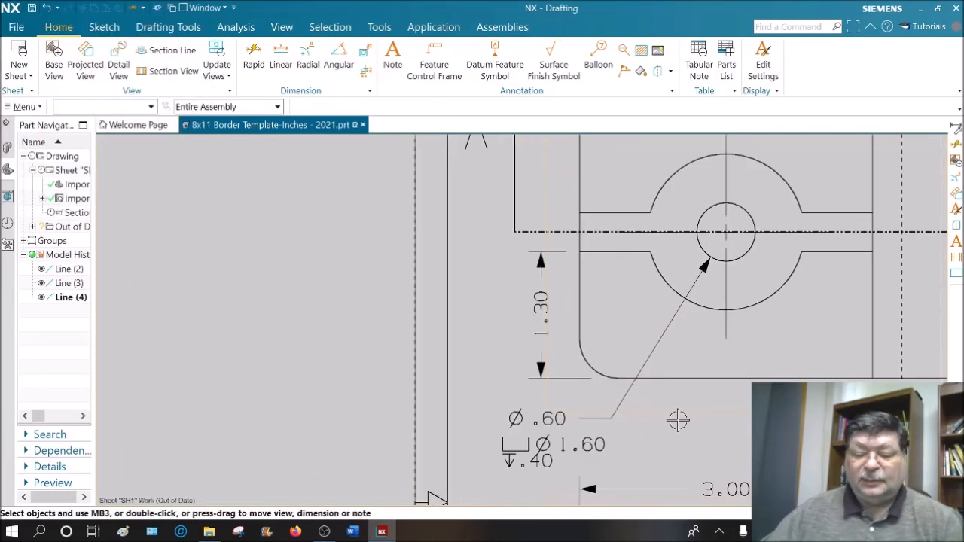
Add a Rapid Dimension for the horizontal distance from the top view's left edge to the small hole's center, placed below the view.
{"action": "left_click", "coordinate": [253, 56]}
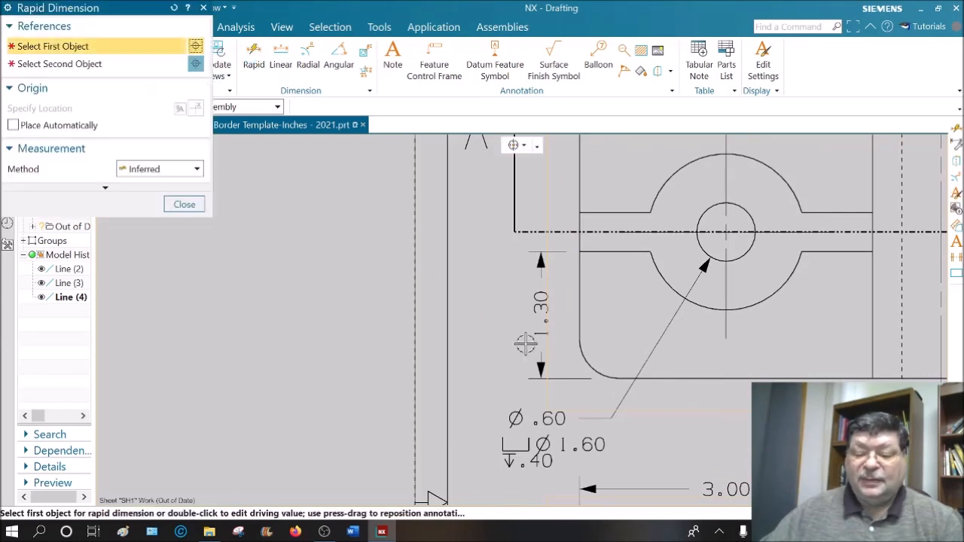
{"action": "left_click", "coordinate": [580, 344]}
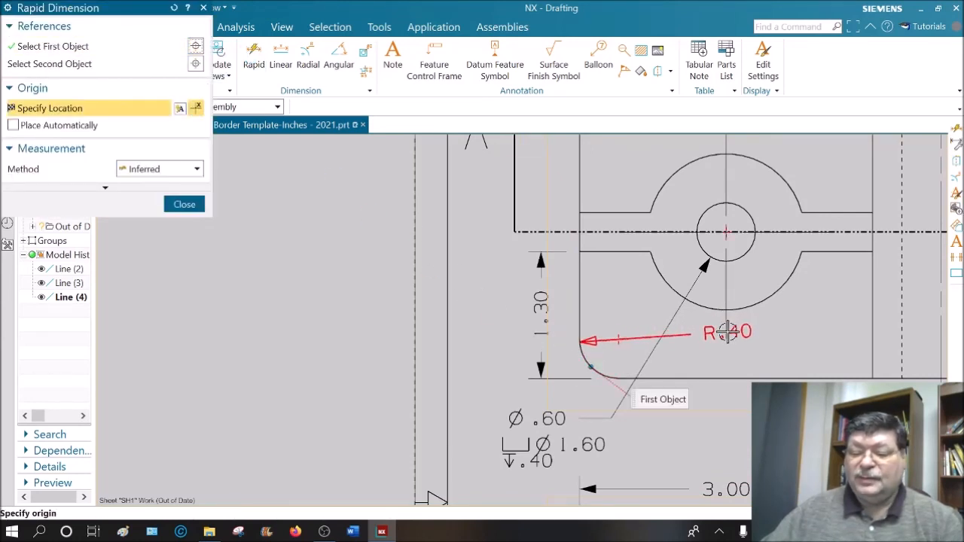
{"action": "left_click", "coordinate": [726, 232]}
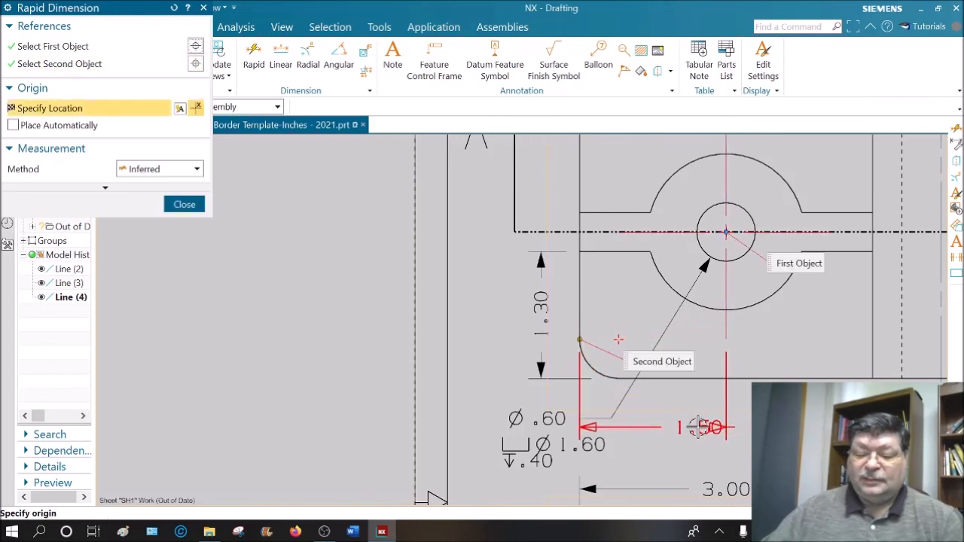
{"action": "scroll", "coordinate": [694, 430], "scroll_direction": "down", "scroll_amount": 2}
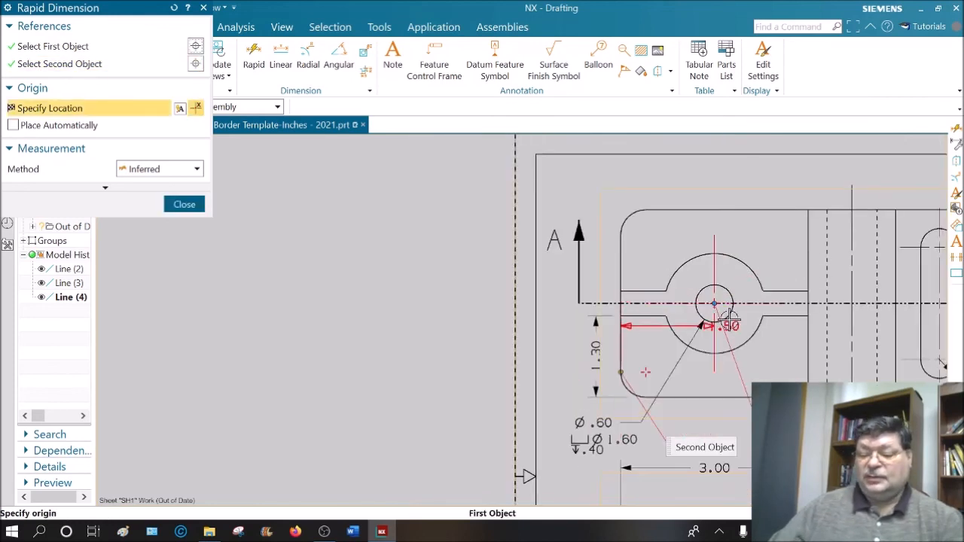
{"action": "mouse_move", "coordinate": [645, 399]}
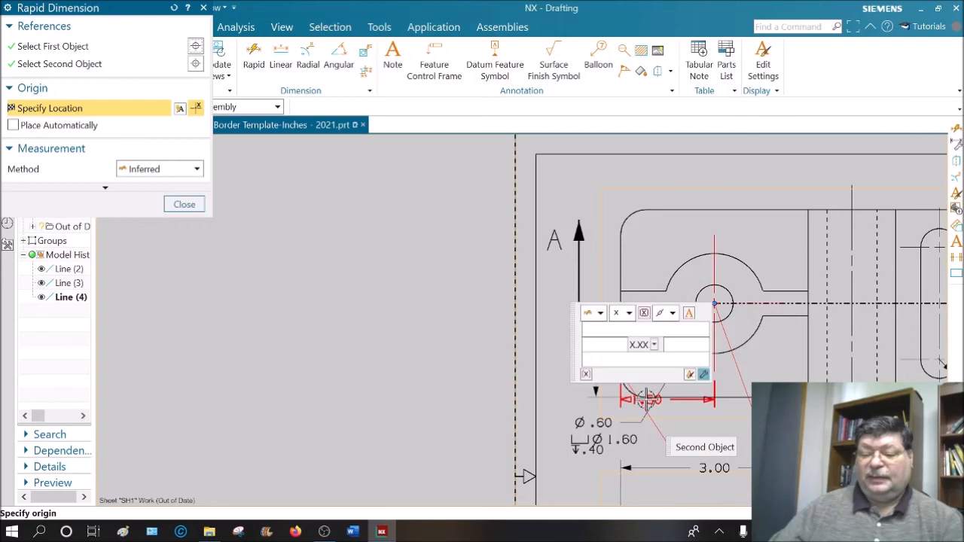
{"action": "left_click", "coordinate": [664, 431]}
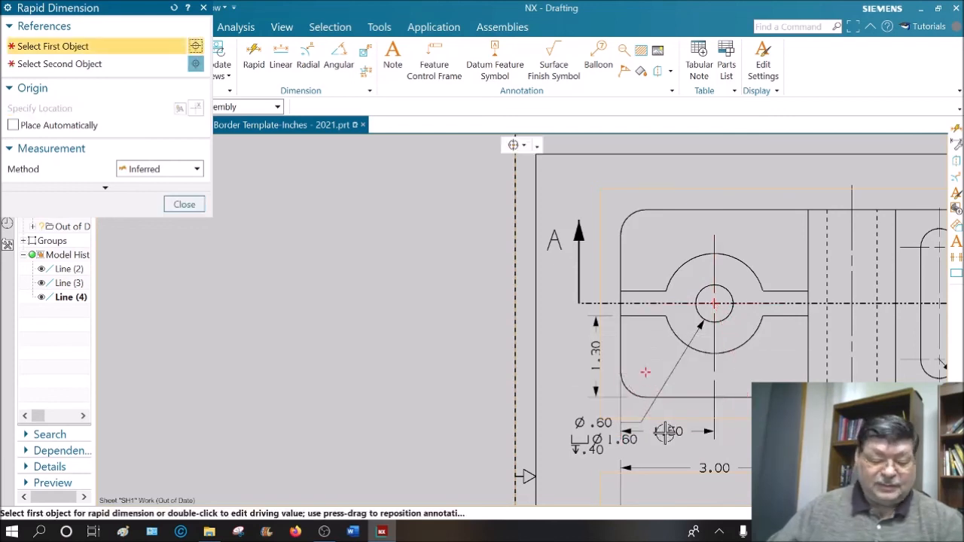
{"action": "key", "text": "Escape"}
Move the counterbore callout below the top view to the right of the hole's horizontal location dimension, clear of its extension lines.
{"action": "scroll", "coordinate": [666, 434], "scroll_direction": "down", "scroll_amount": 1}
{"action": "scroll", "coordinate": [520, 318], "scroll_direction": "down", "scroll_amount": 2}
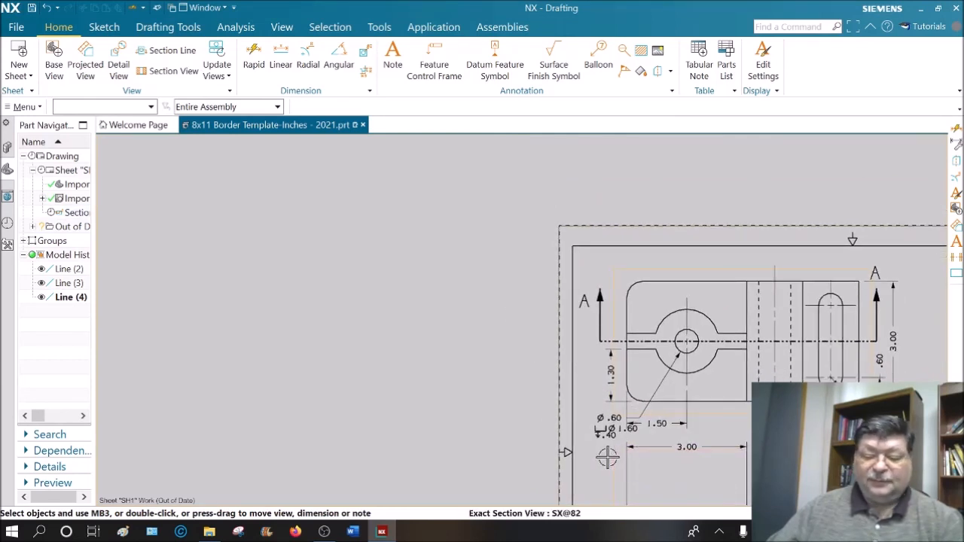
{"action": "left_click", "coordinate": [622, 426]}
{"action": "left_click_drag", "start_coordinate": [624, 425], "coordinate": [738, 423]}
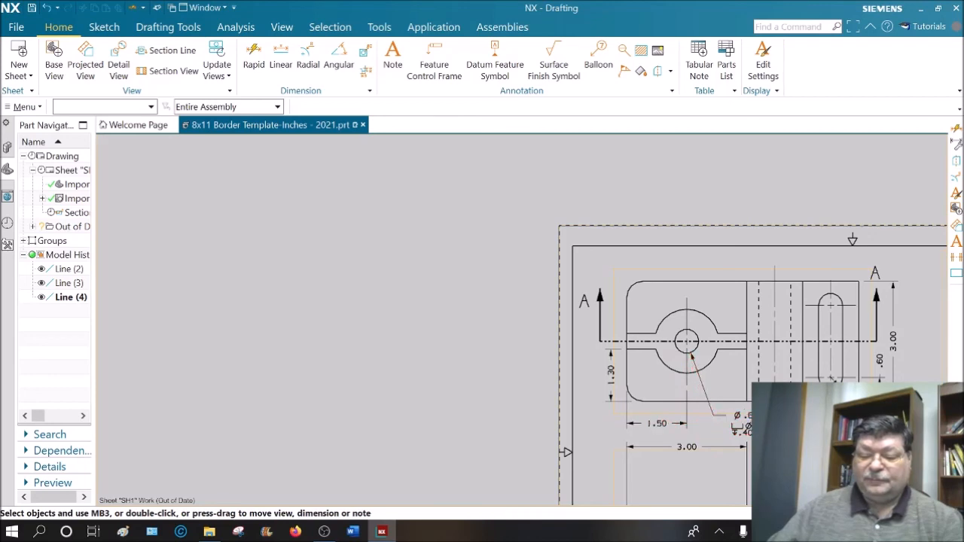
Move the 3.00 length dimension down so it sits just above the section view's lower step, and check the whole sheet.
{"action": "middle_click_drag", "start_coordinate": [737, 503], "coordinate": [625, 381]}
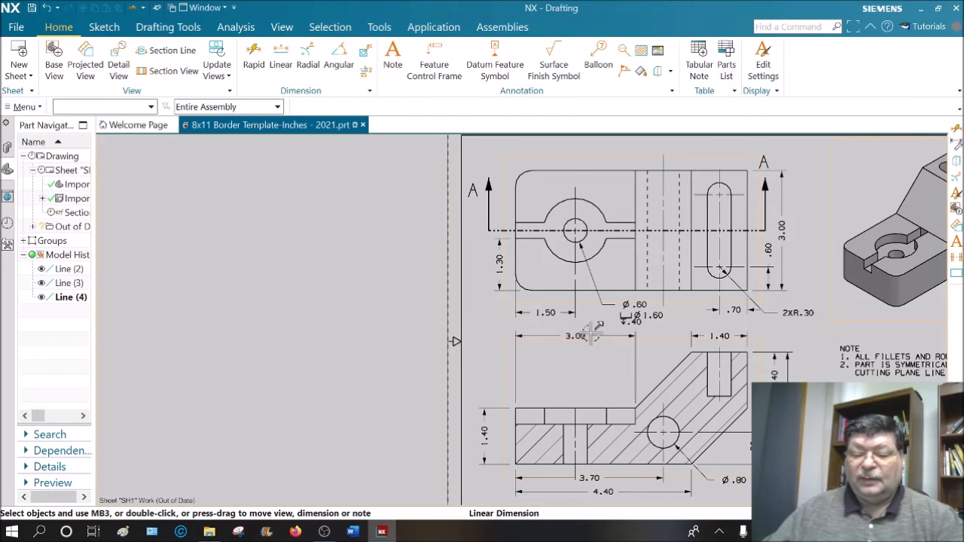
{"action": "left_click_drag", "start_coordinate": [575, 336], "coordinate": [577, 382]}
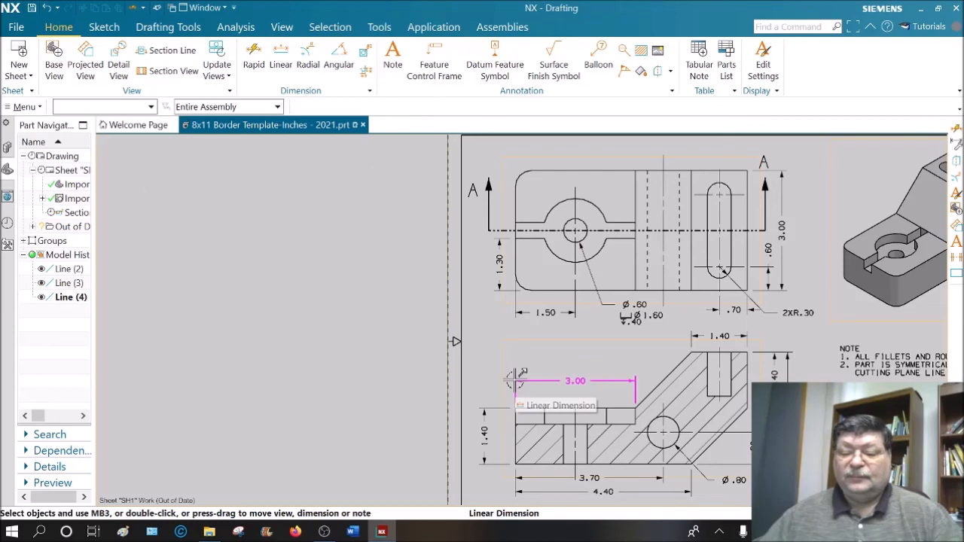
{"action": "key", "text": "ctrl+f"}
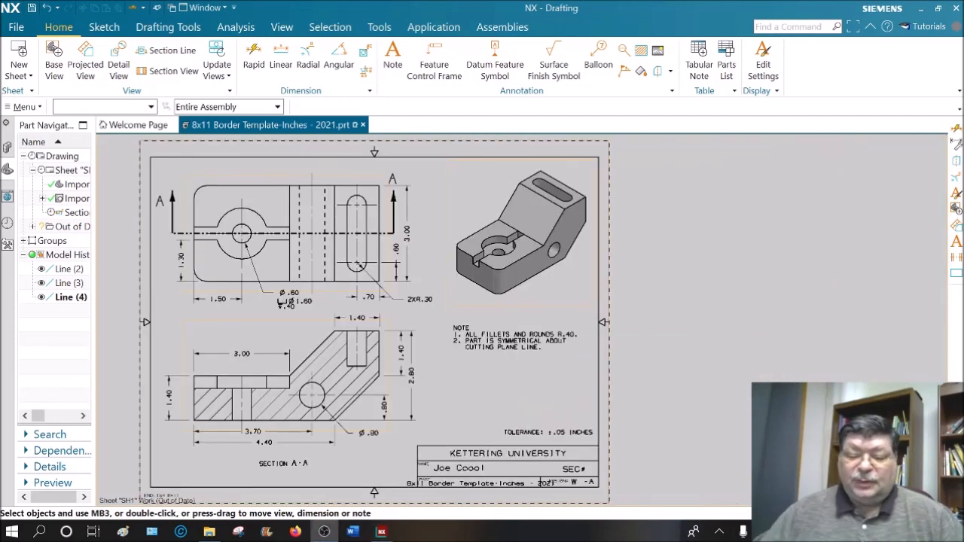
{"action": "scroll", "coordinate": [489, 471], "scroll_direction": "up", "scroll_amount": 1}
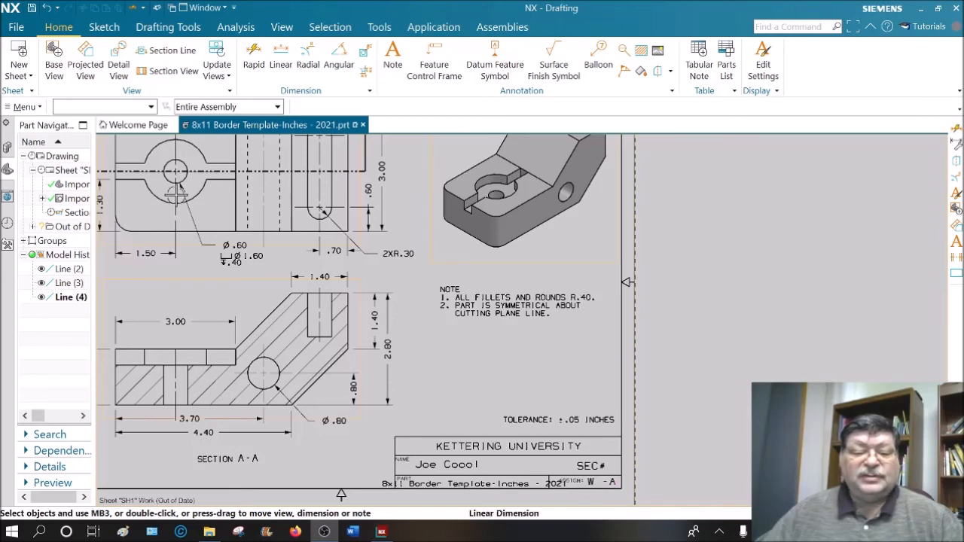
{"action": "left_click", "coordinate": [15, 27]}
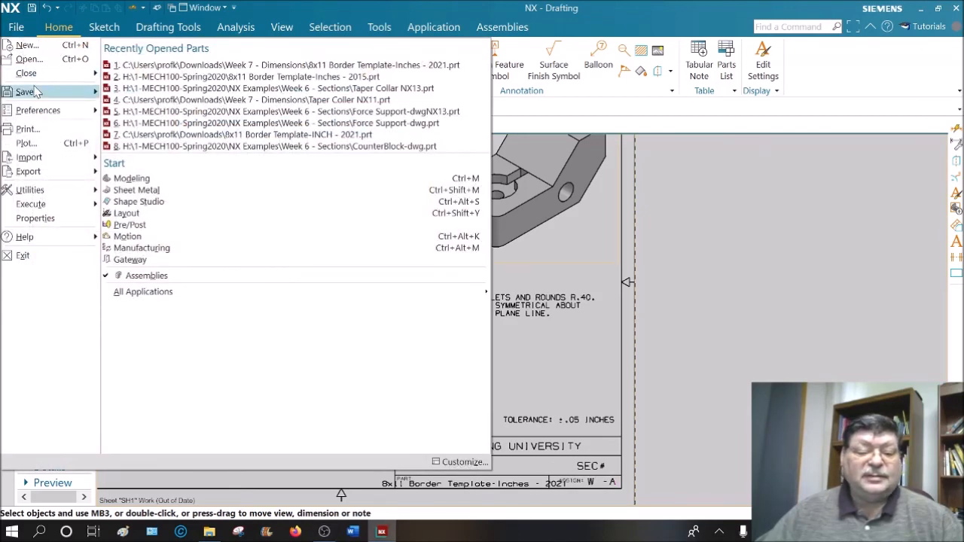
{"action": "mouse_move", "coordinate": [31, 91]}
{"action": "left_click", "coordinate": [172, 131]}
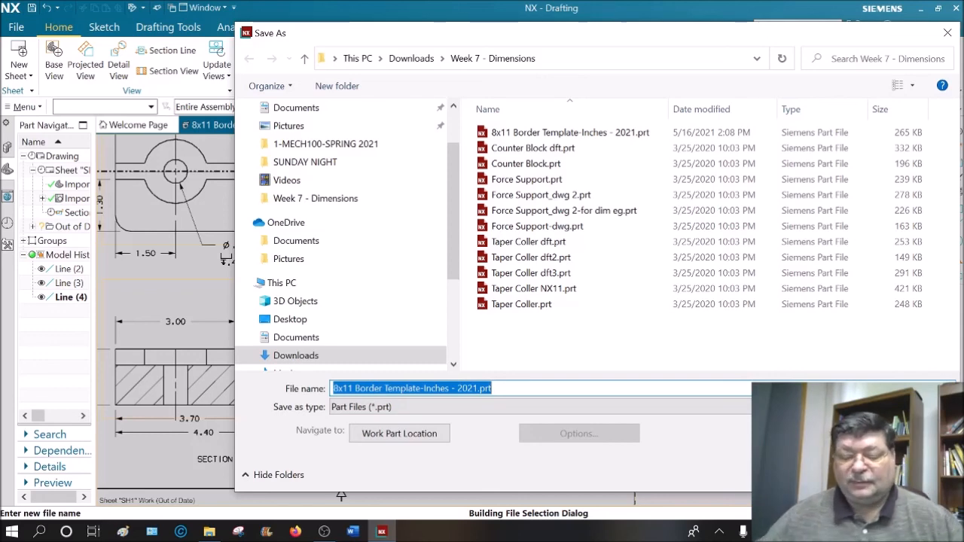
{"action": "key", "text": "Escape"}
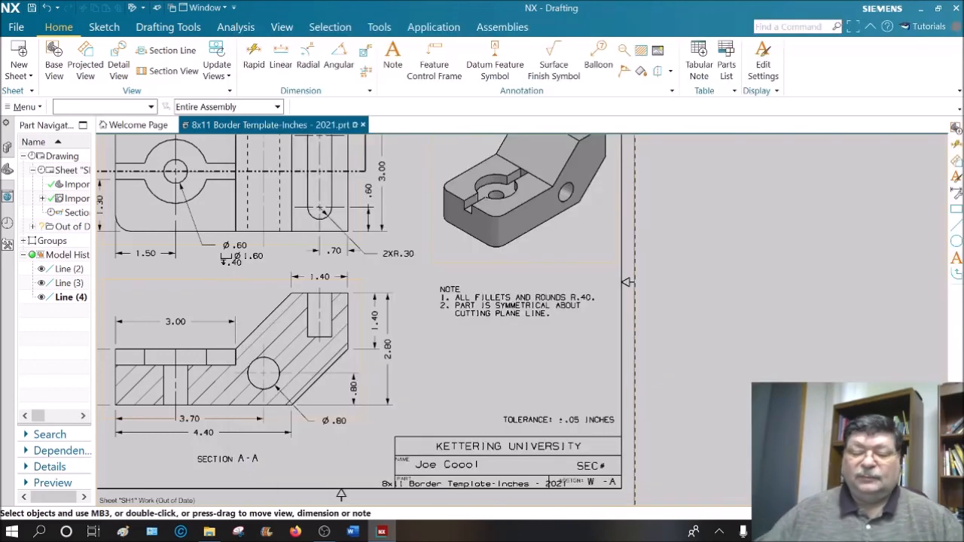
Start a PDF export of sheet SH1 and open the file browser for choosing the PDF's name and destination.
{"action": "left_click", "coordinate": [17, 28]}
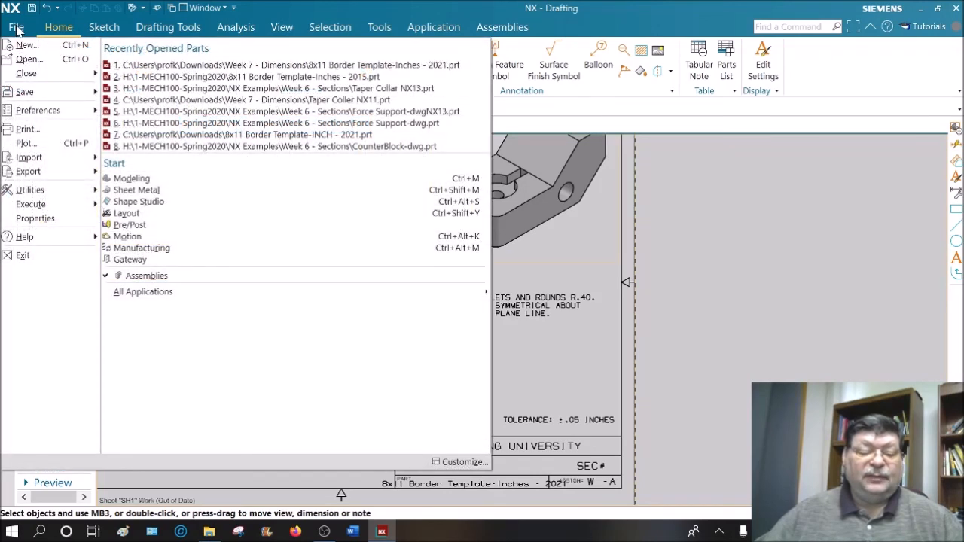
{"action": "mouse_move", "coordinate": [44, 172]}
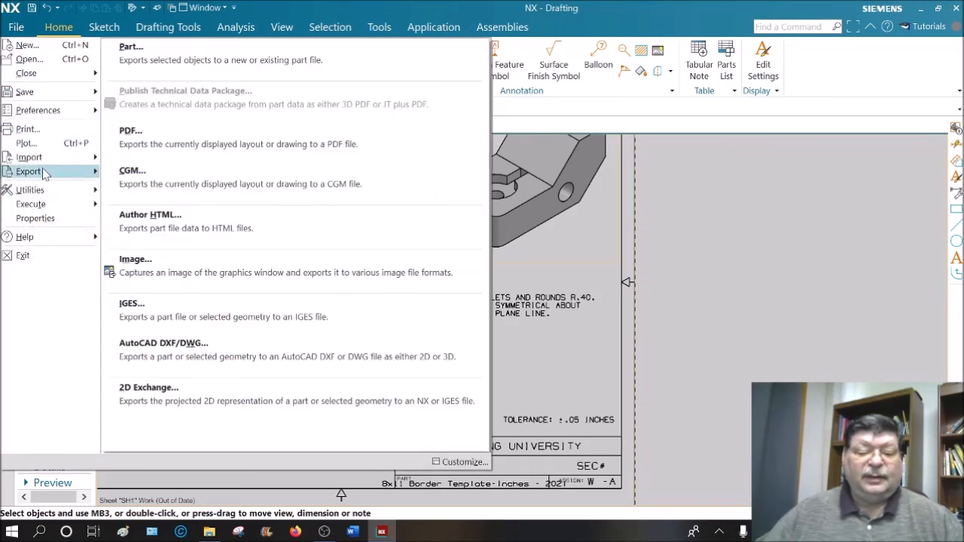
{"action": "left_click", "coordinate": [156, 140]}
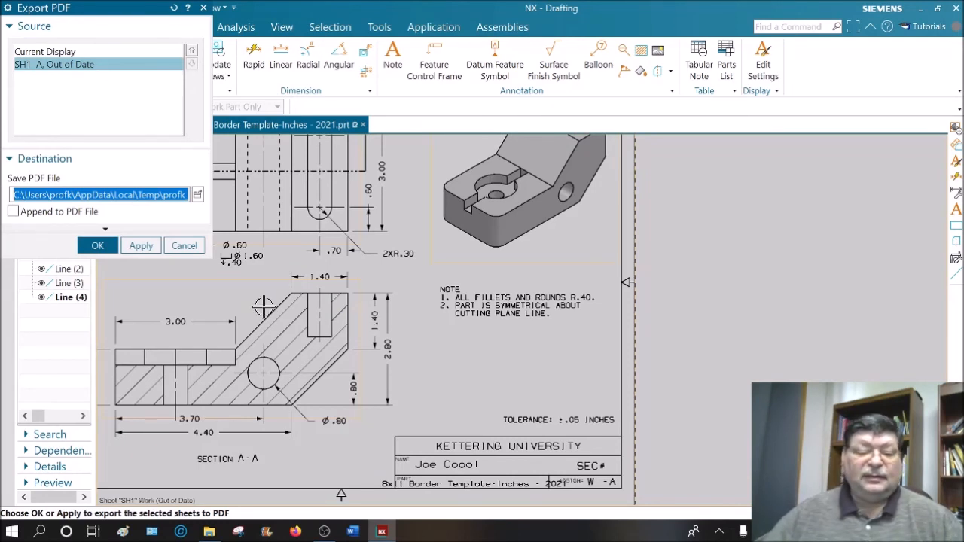
{"action": "left_click", "coordinate": [198, 195]}
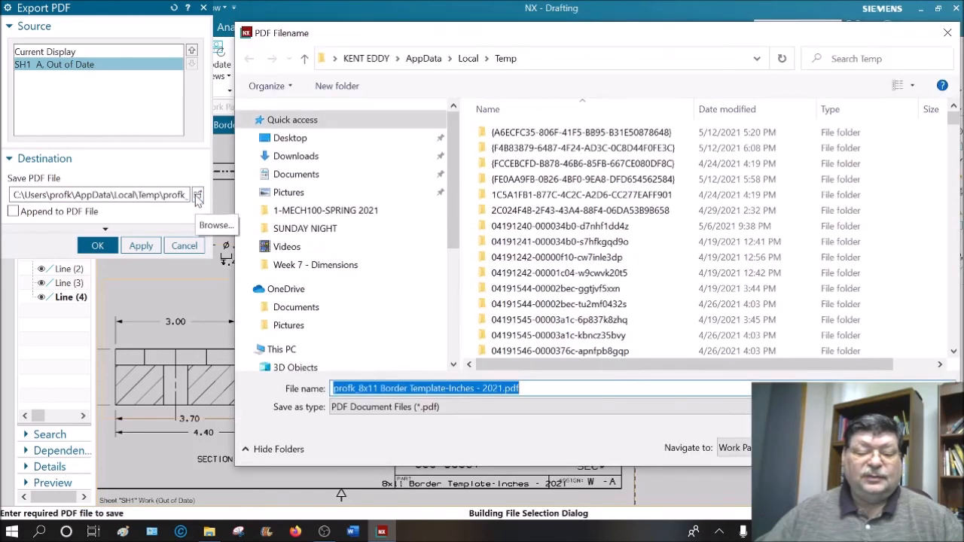